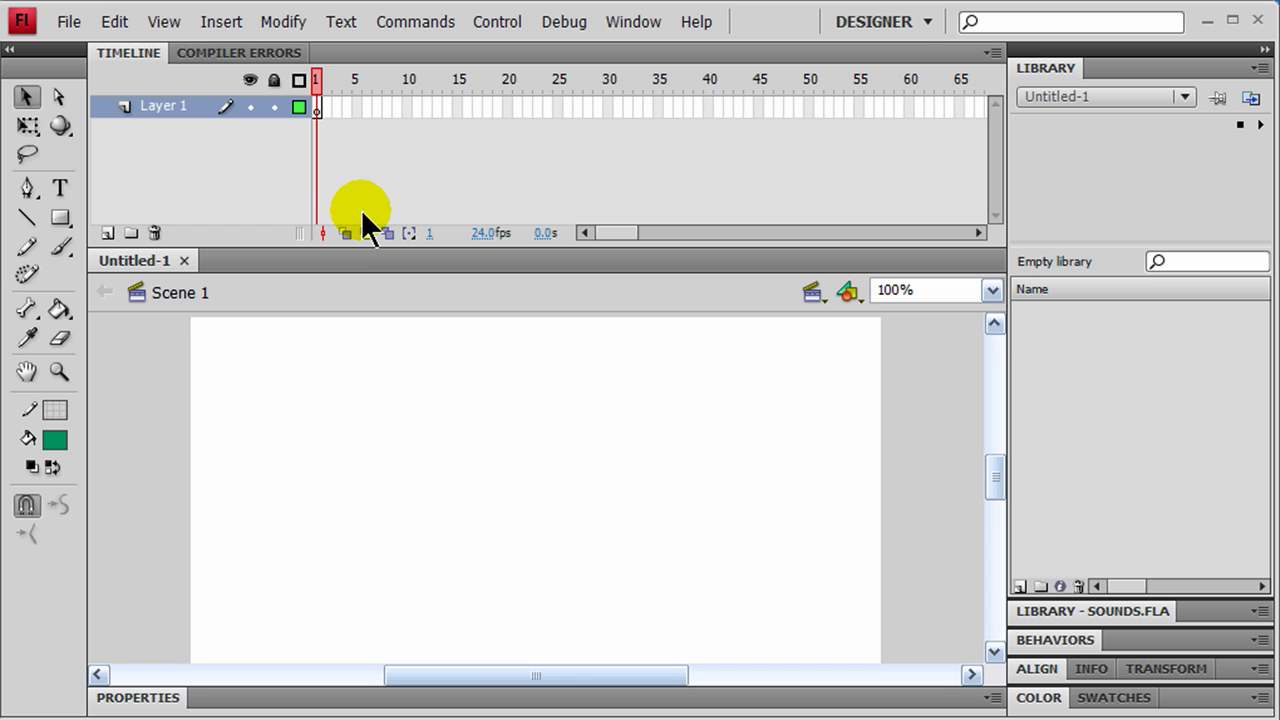
- Insert a new symbol named 'basic button' with its type set to Button
{"action": "left_click", "coordinate": [222, 22]}
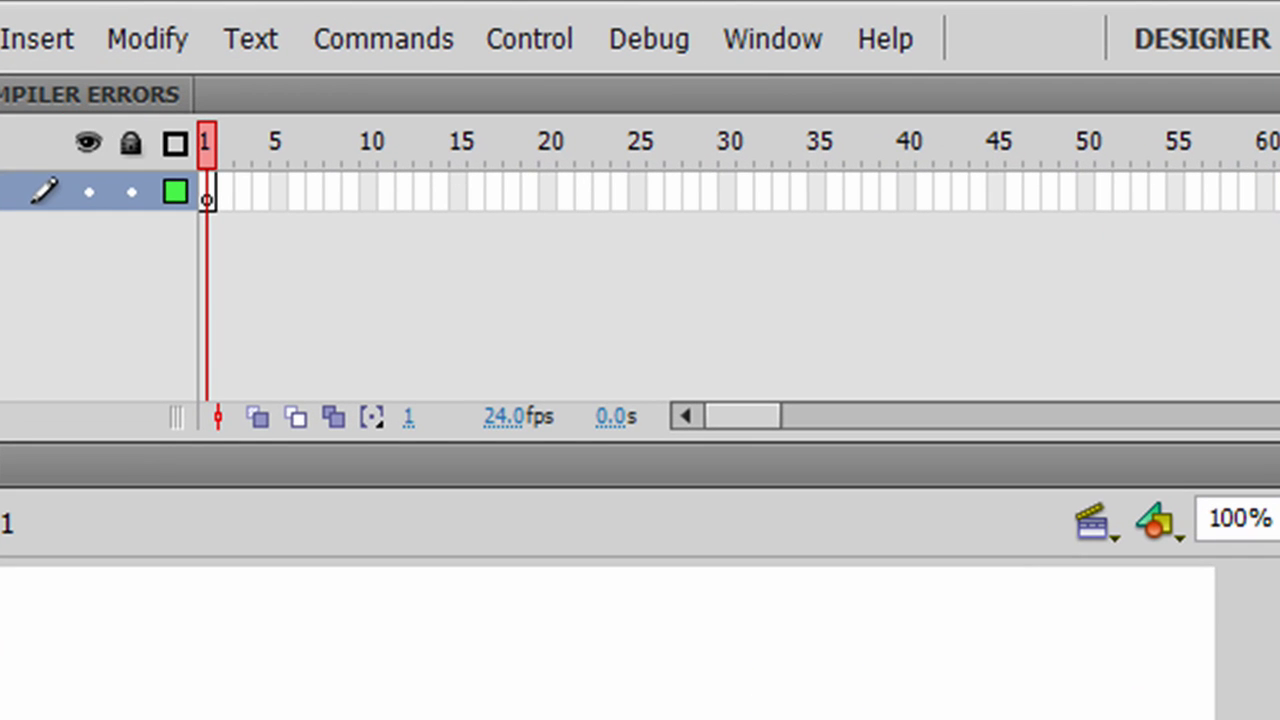
{"action": "left_click_drag", "start_coordinate": [890, 719], "coordinate": [855, 110]}
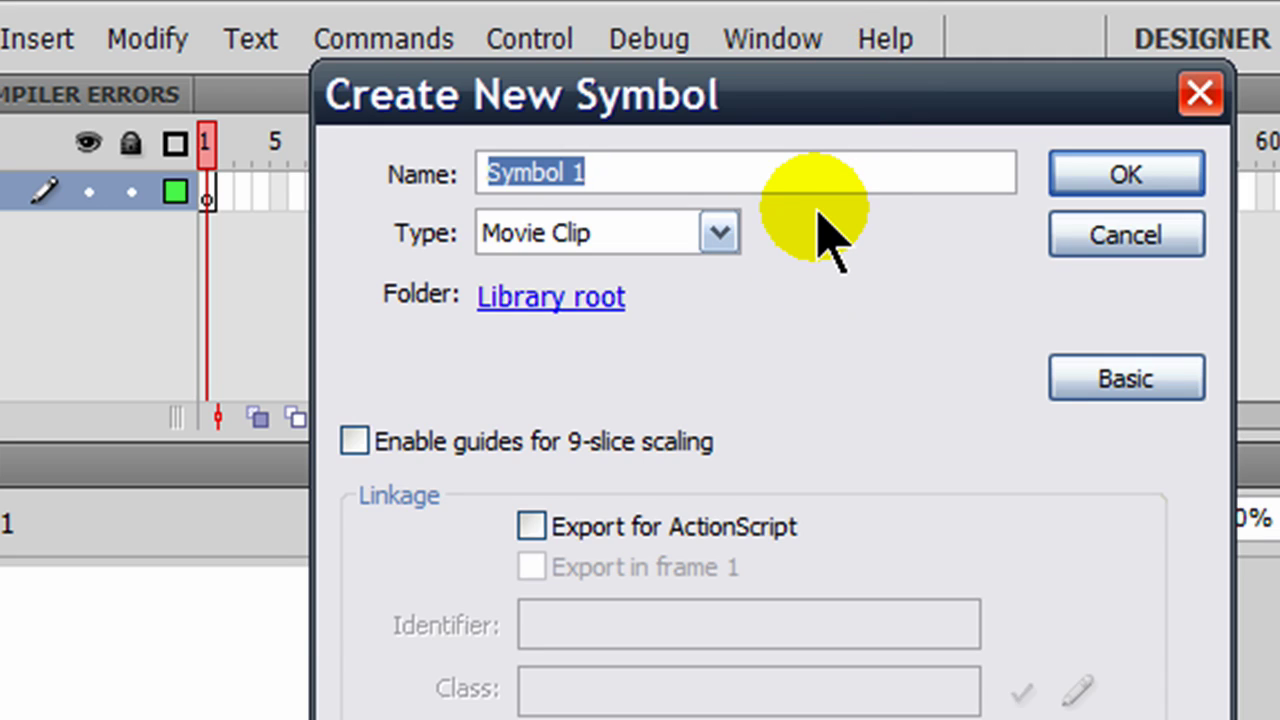
{"action": "type", "text": "ba"}
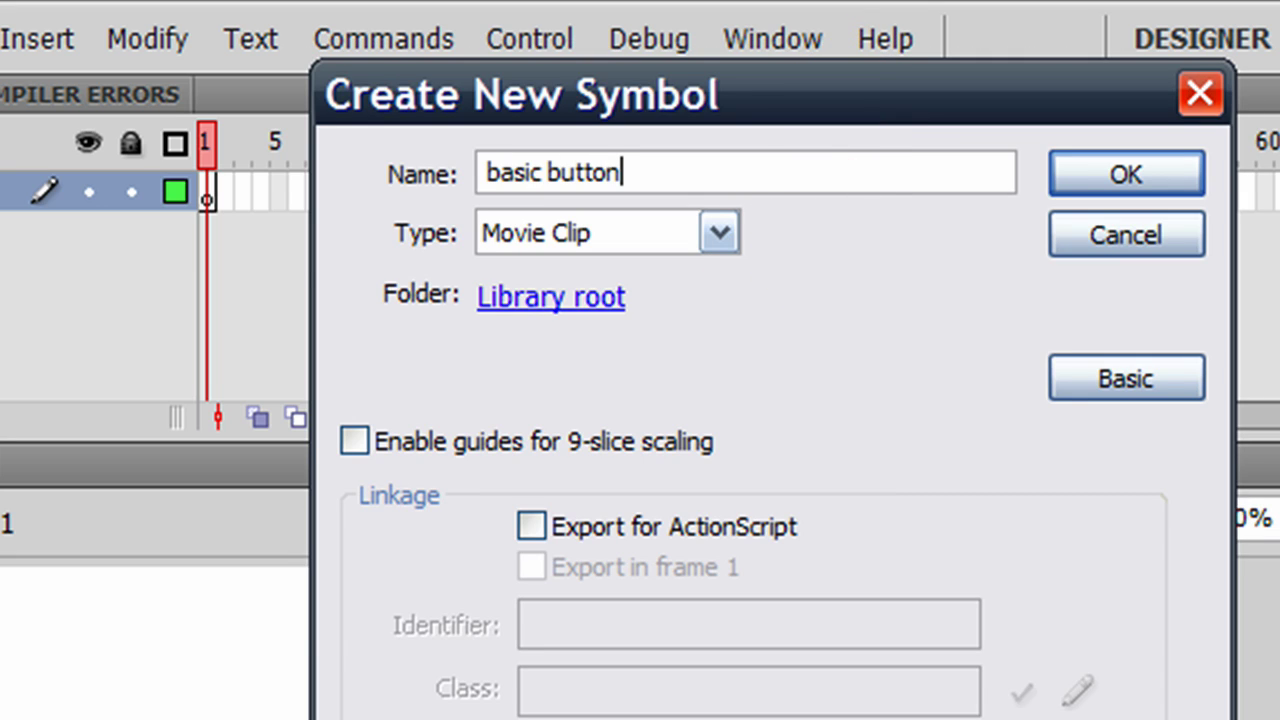
{"action": "type", "text": "sic button"}
{"action": "left_click", "coordinate": [636, 240]}
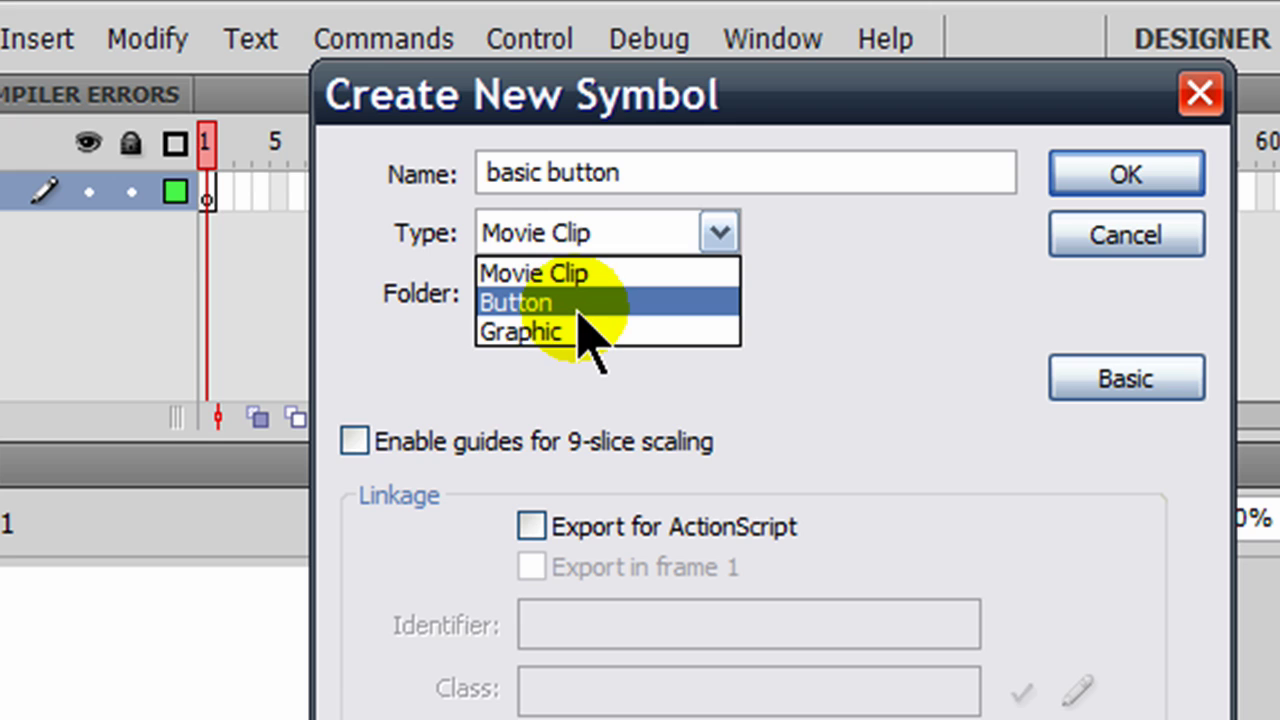
{"action": "left_click", "coordinate": [578, 303]}
{"action": "left_click", "coordinate": [1122, 176]}
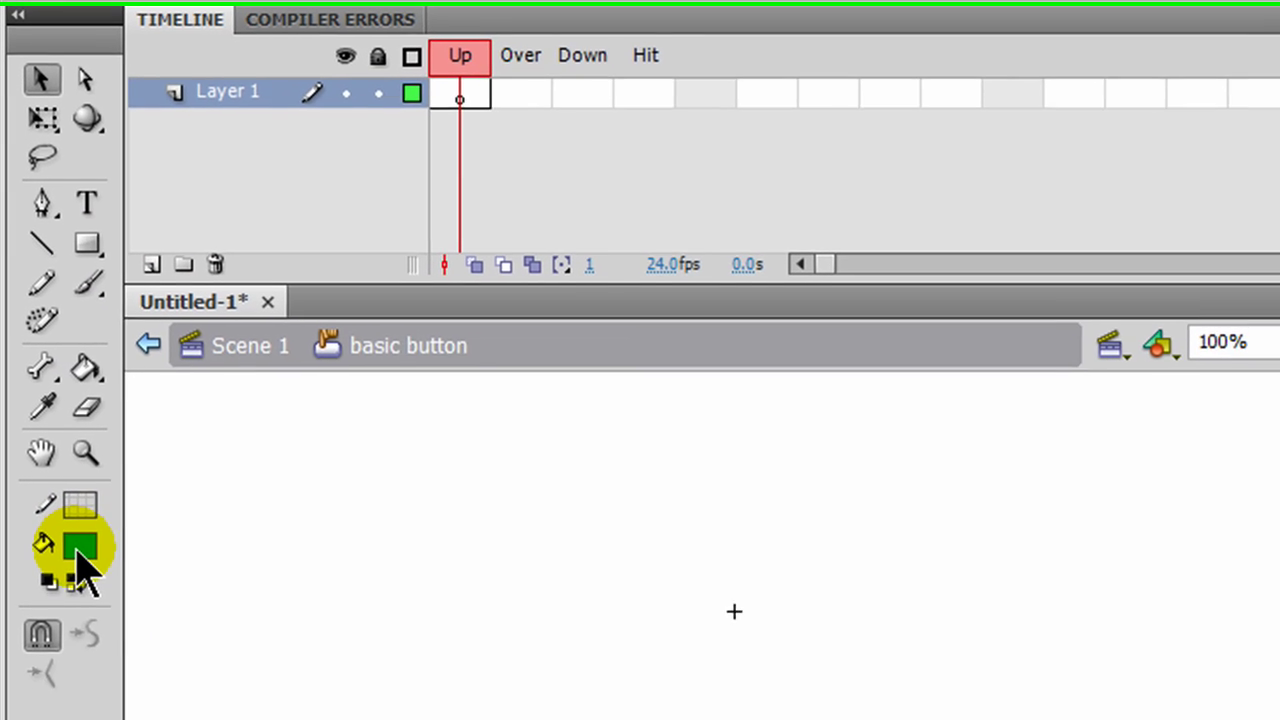
- With the Rectangle tool, set the stroke colour to #990033 at 100% alpha
{"action": "left_click", "coordinate": [87, 243]}
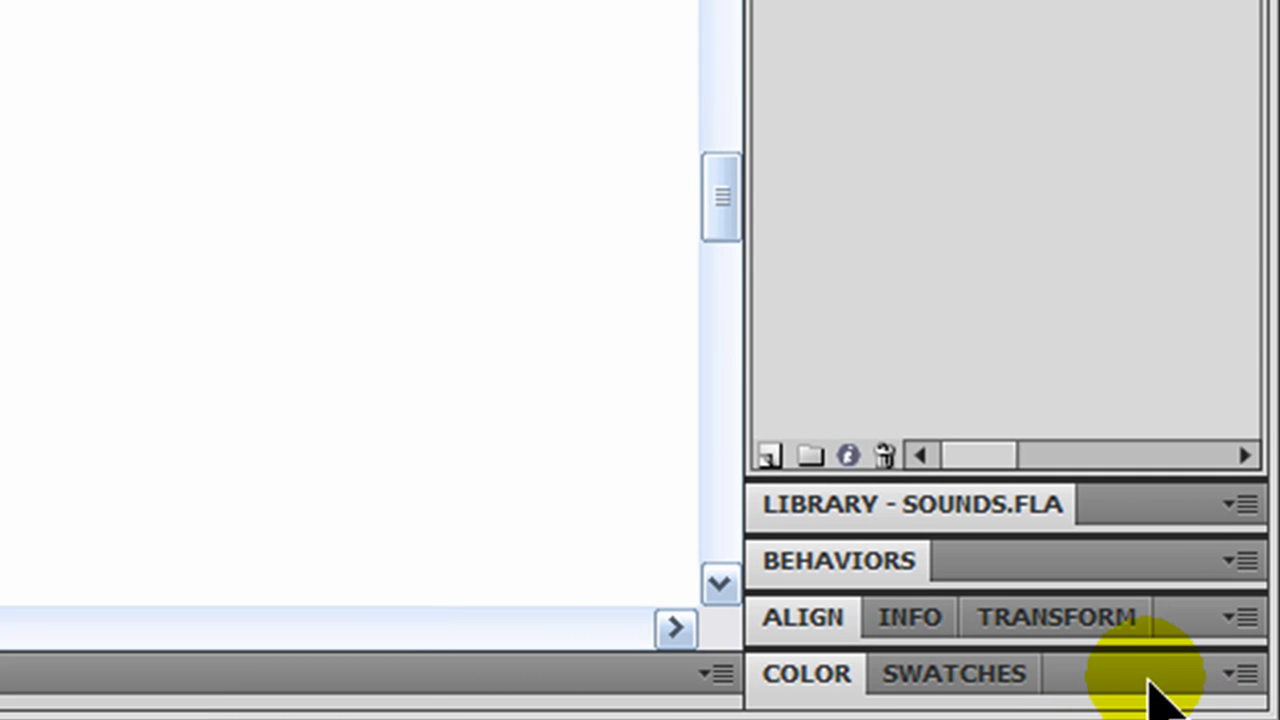
{"action": "left_click", "coordinate": [1140, 670]}
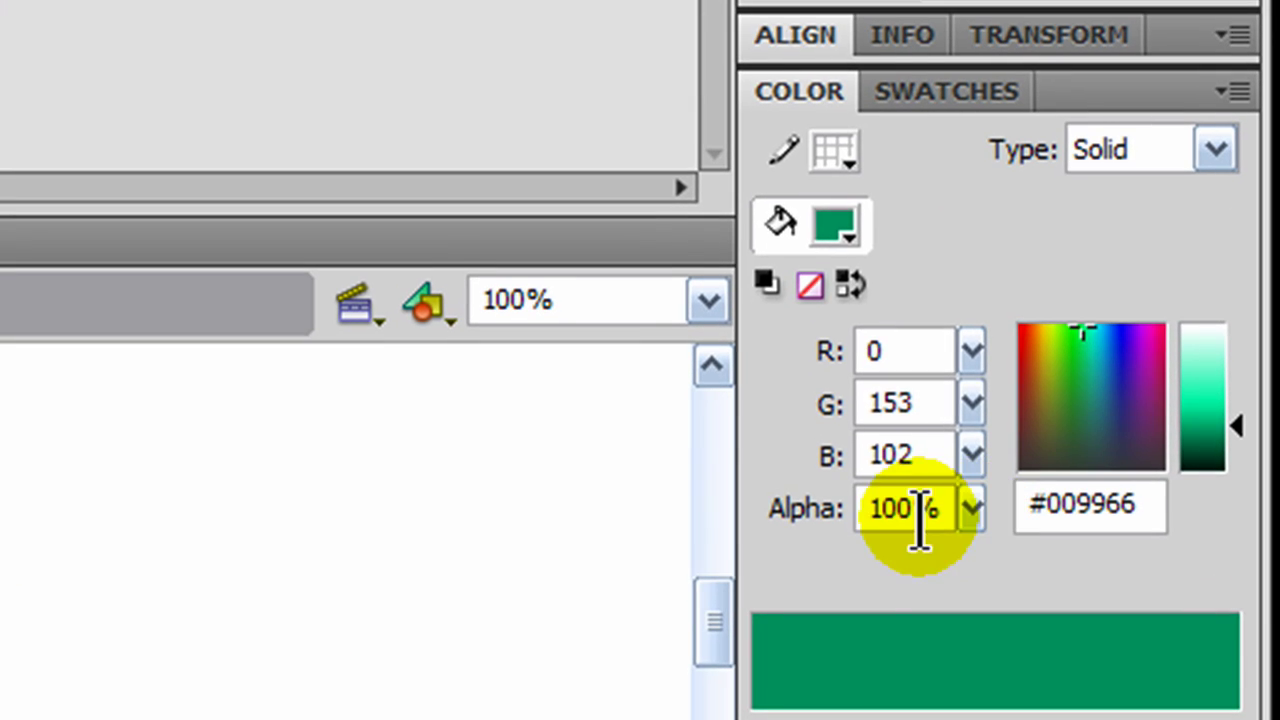
{"action": "left_click", "coordinate": [834, 18]}
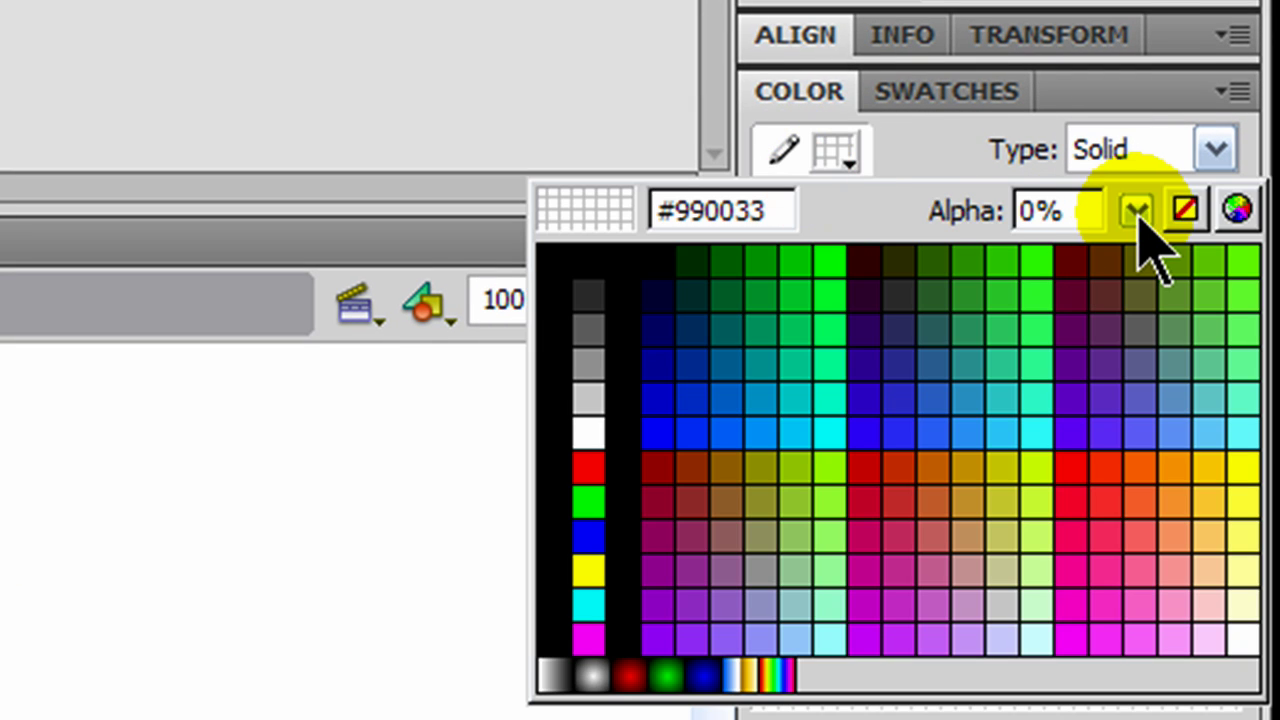
{"action": "left_click_drag", "start_coordinate": [1137, 211], "coordinate": [1142, 3]}
{"action": "key", "text": "Return"}
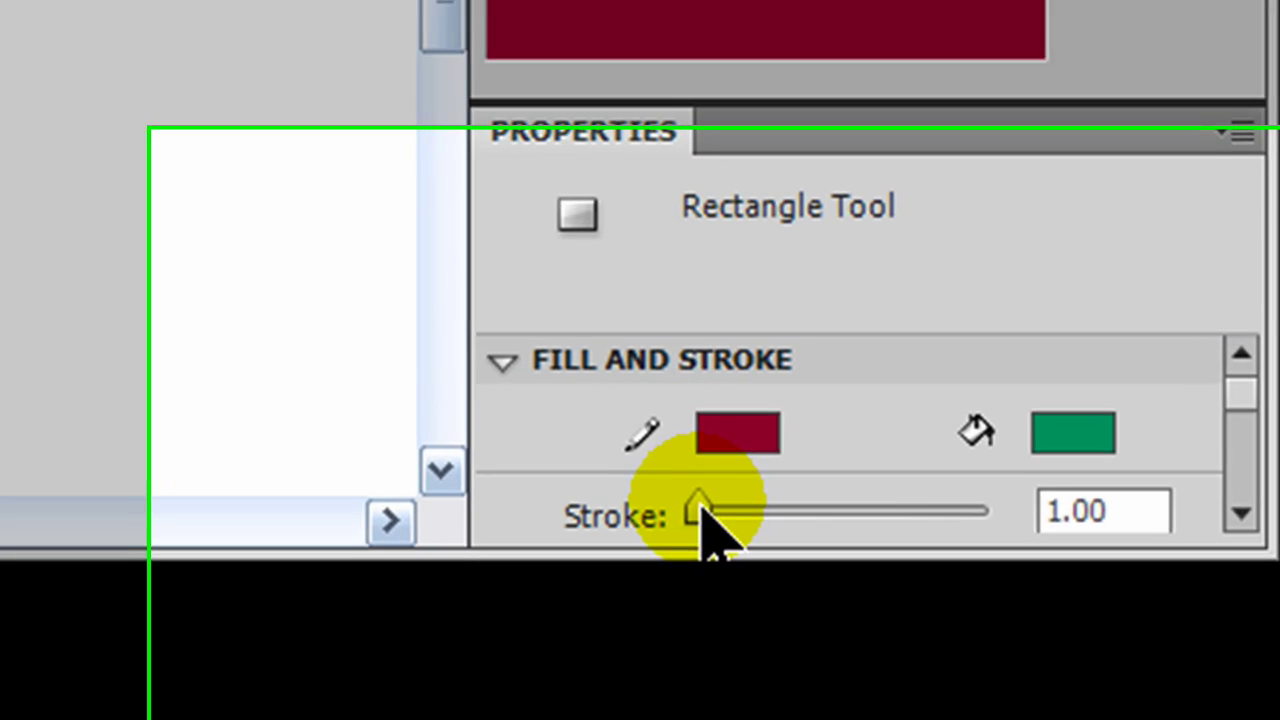
- Set the stroke weight to 4.85 and draw the green rectangle in the Up frame
{"action": "left_click_drag", "start_coordinate": [866, 681], "coordinate": [873, 694]}
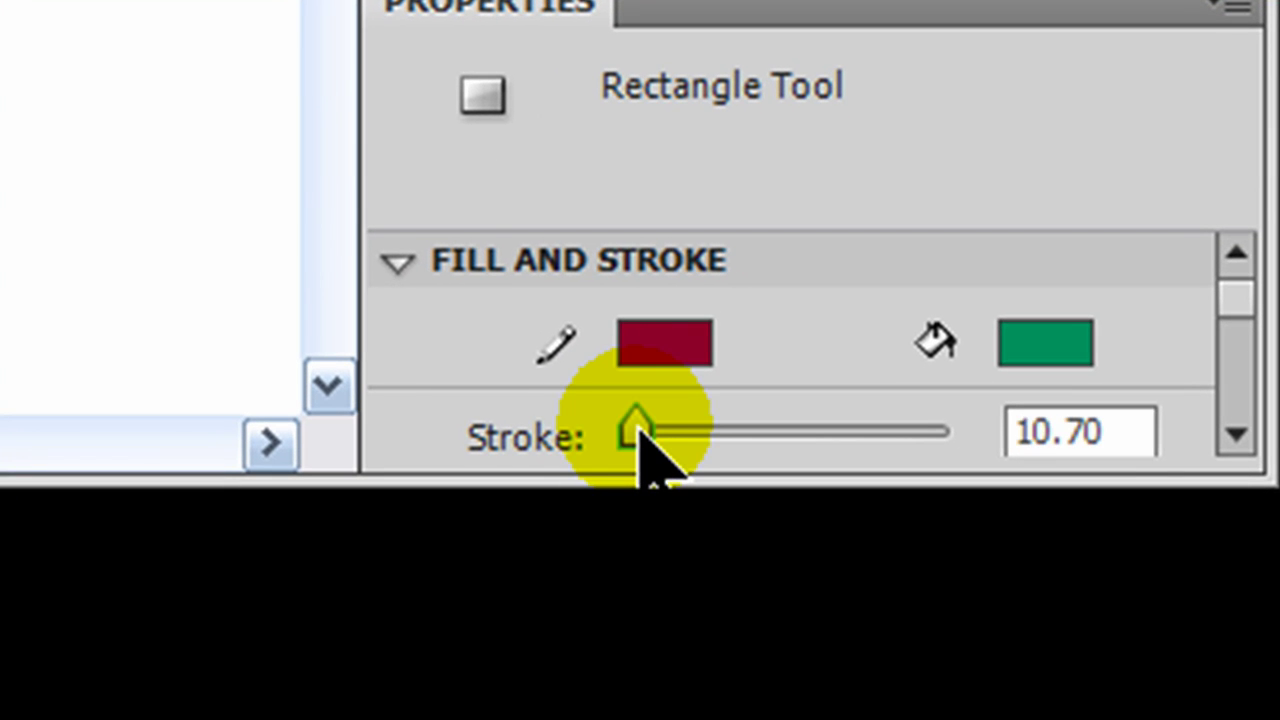
{"action": "left_click_drag", "start_coordinate": [641, 437], "coordinate": [623, 430]}
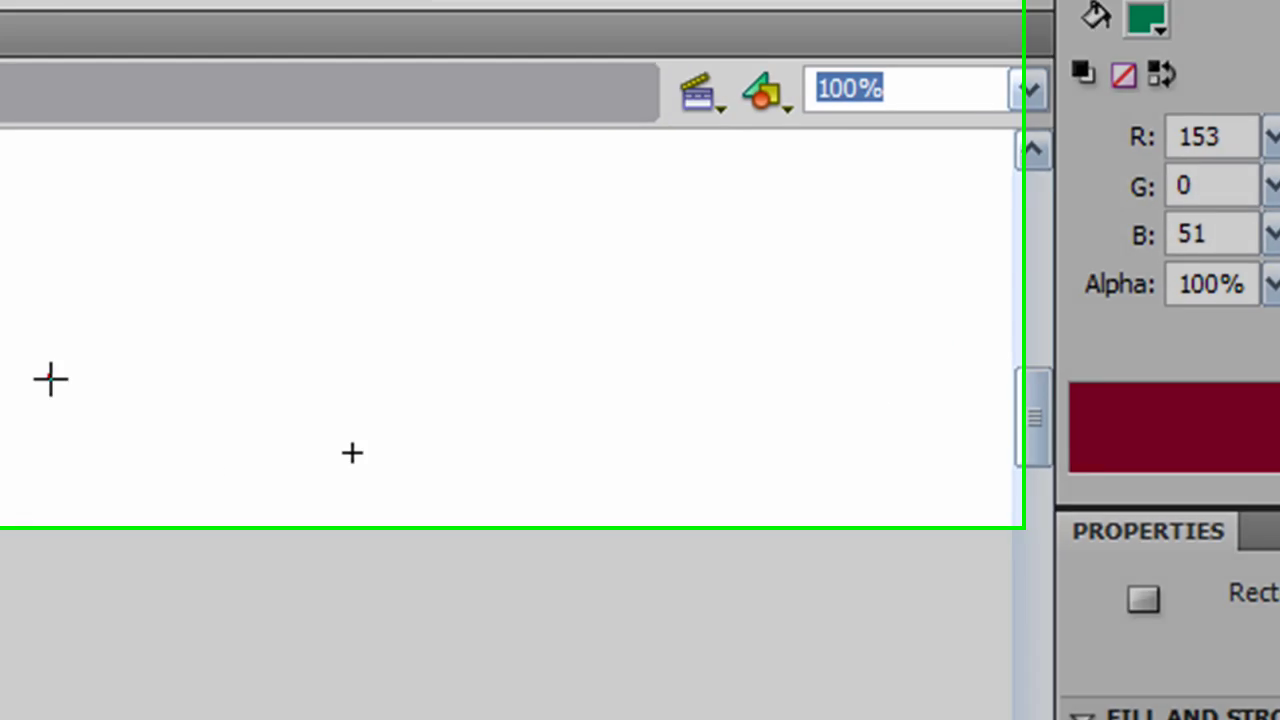
{"action": "mouse_move", "coordinate": [450, 596]}
{"action": "left_mouse_down"}
{"action": "mouse_move", "coordinate": [652, 703]}
{"action": "mouse_move", "coordinate": [686, 690]}
{"action": "left_mouse_up"}
- Copy the Up keyframe into the Over frame and fill its rectangle with #006666
{"action": "left_click", "coordinate": [380, 61]}
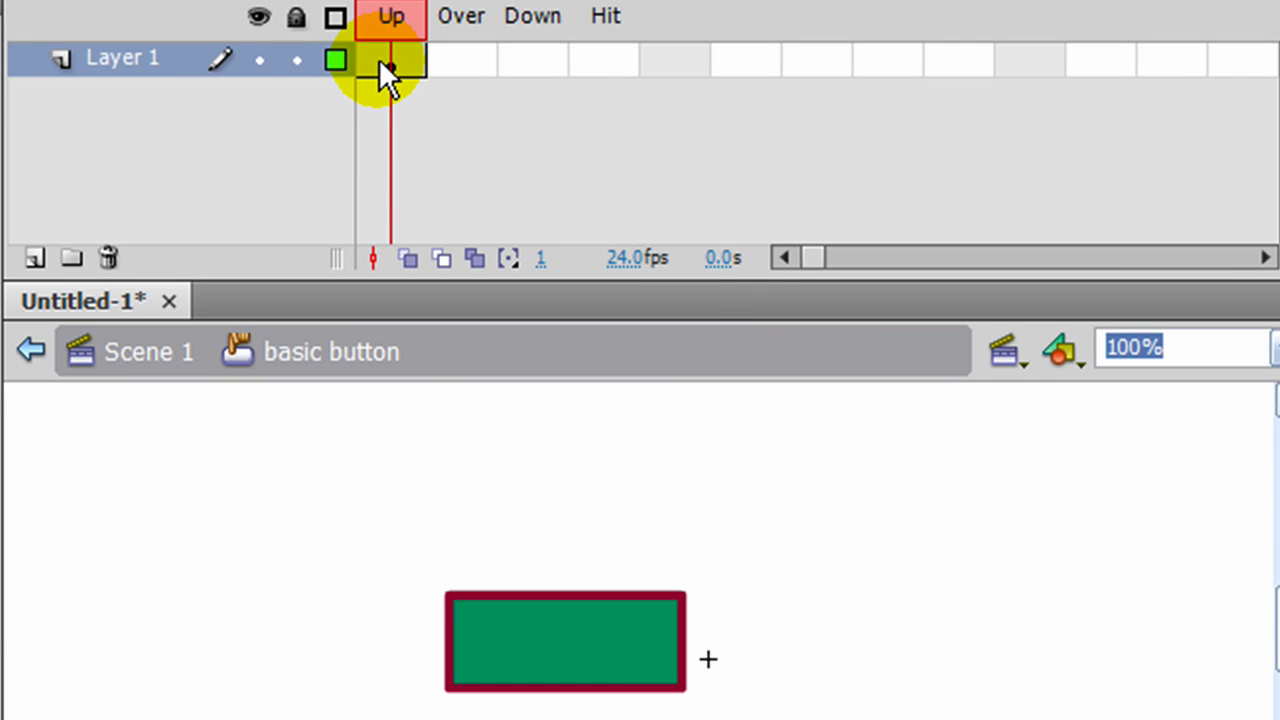
{"action": "left_click_drag", "start_coordinate": [380, 62], "coordinate": [461, 60]}
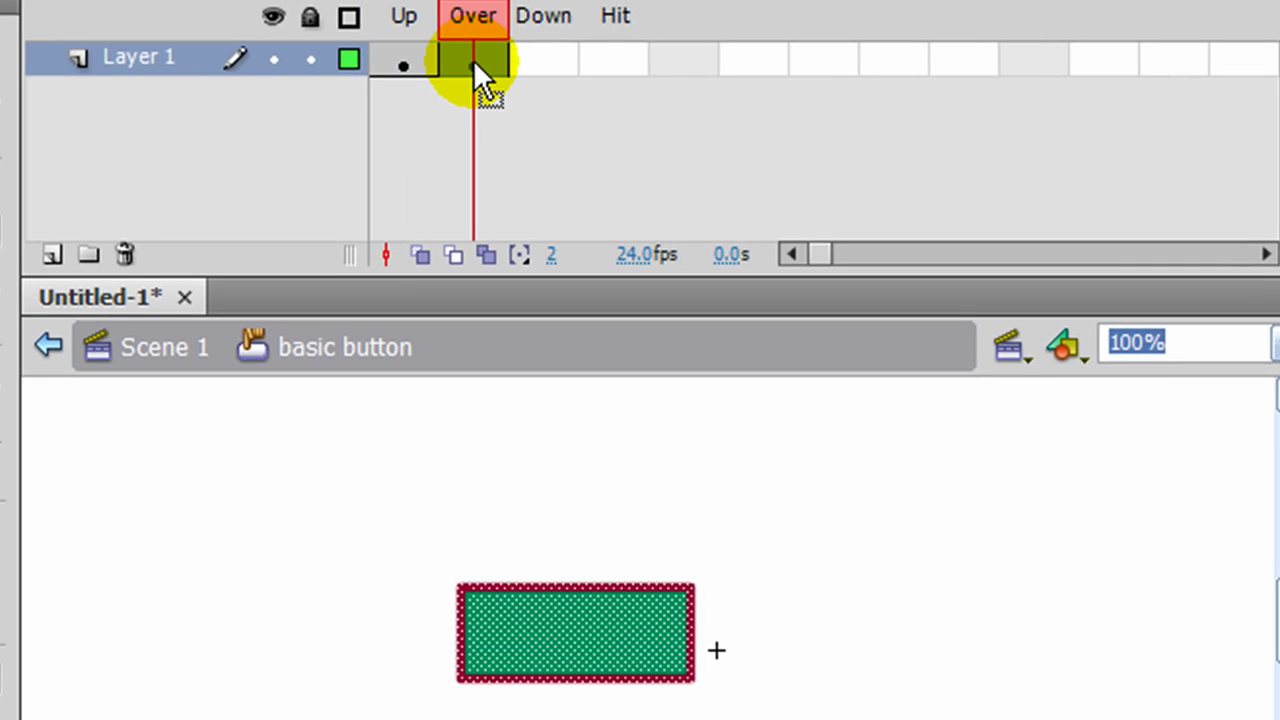
{"action": "left_click", "coordinate": [0, 397]}
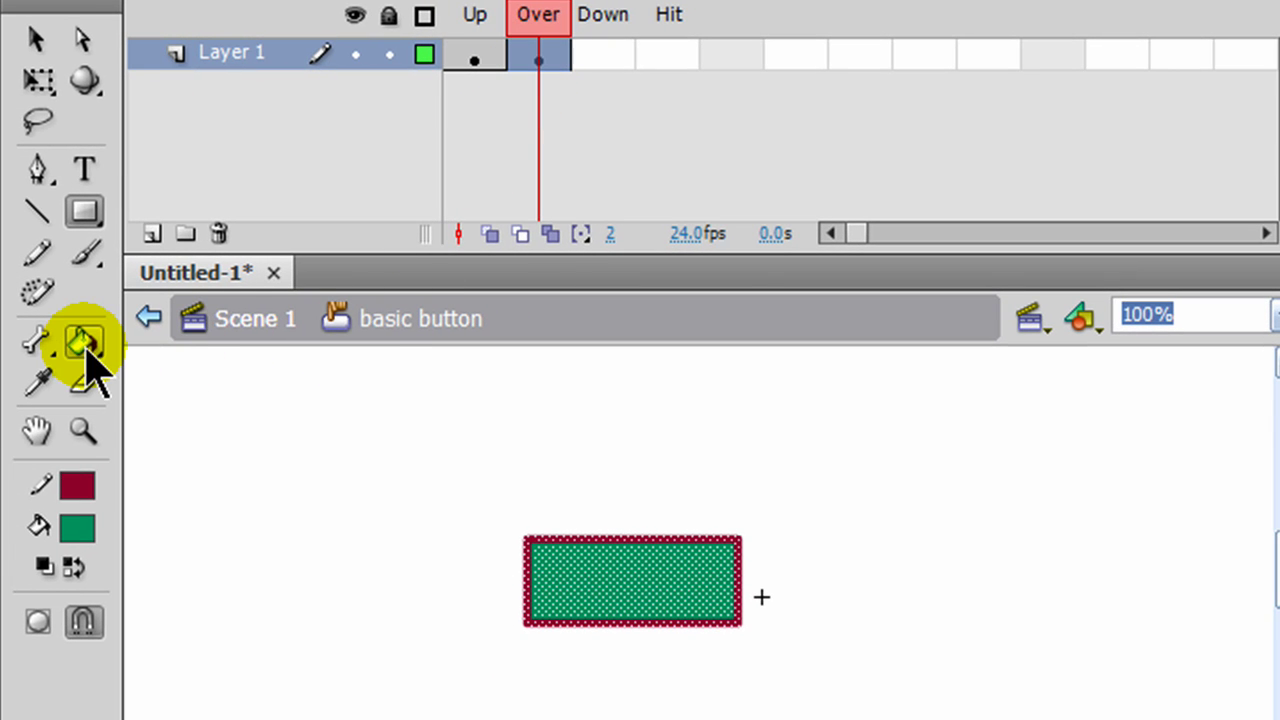
{"action": "left_click", "coordinate": [84, 522]}
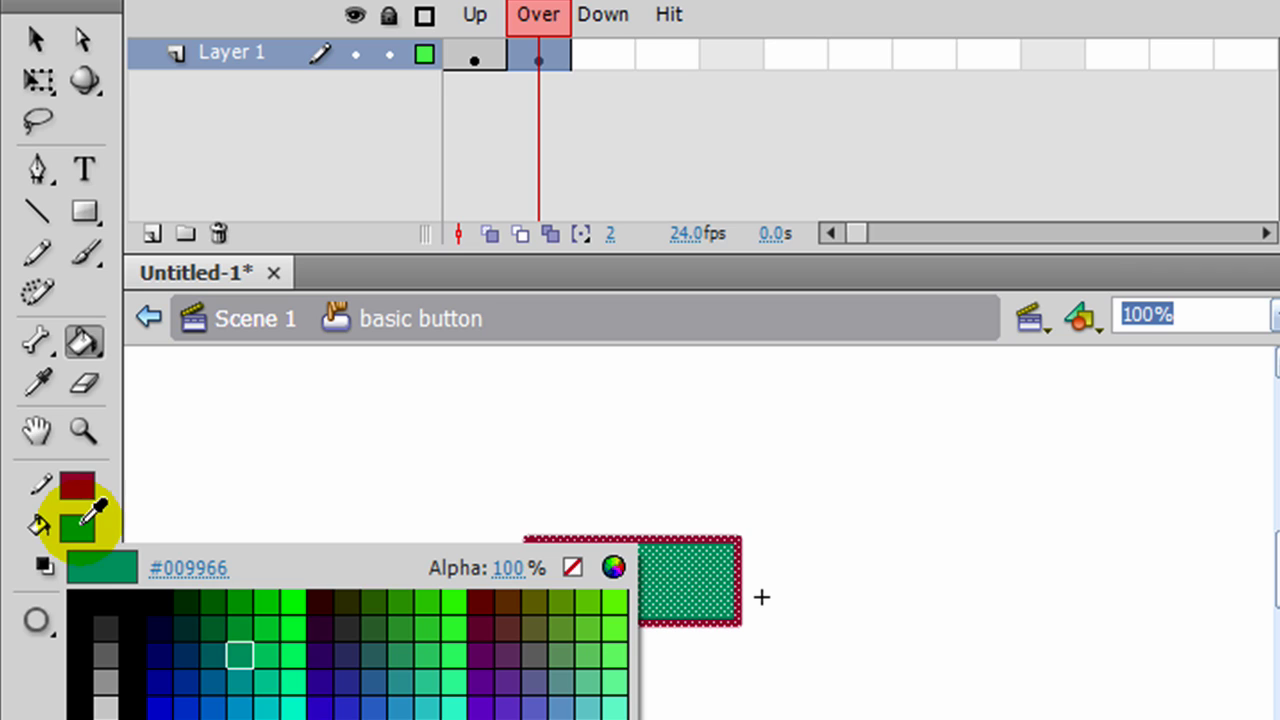
{"action": "left_click", "coordinate": [236, 650]}
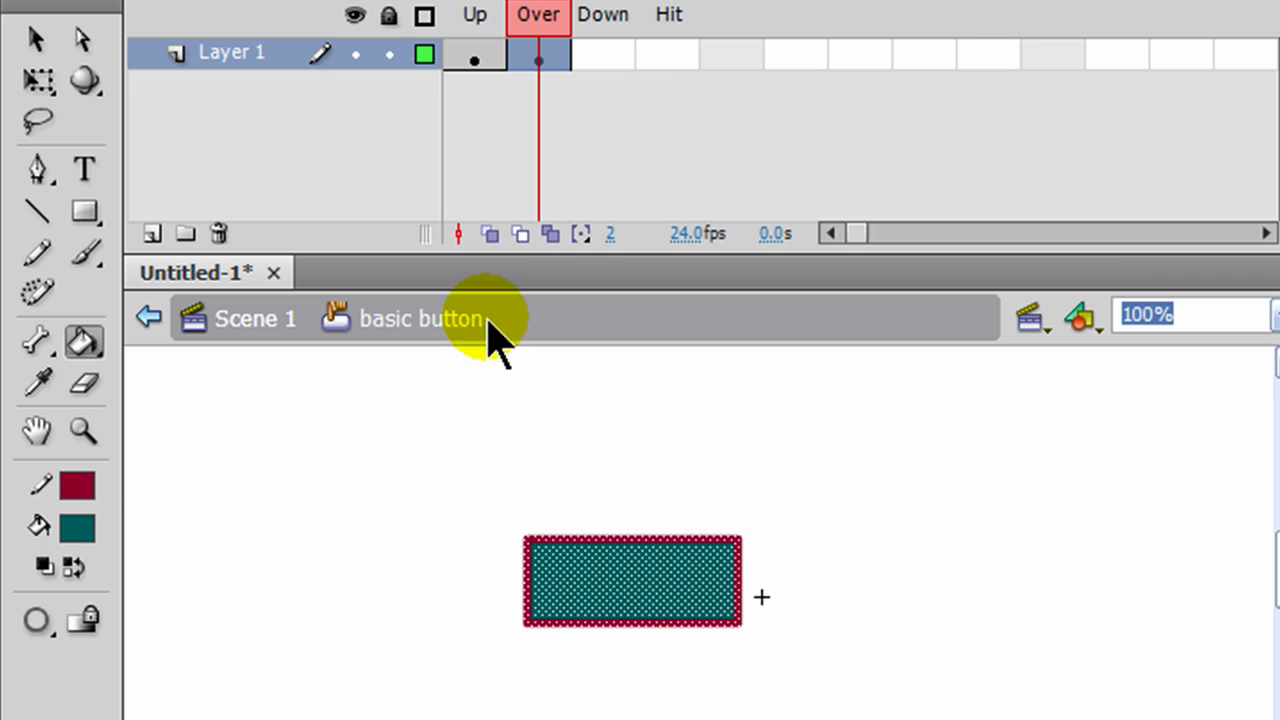
- Add a Down keyframe and thicken its rectangle's outline to 10.67
{"action": "left_click", "coordinate": [605, 50]}
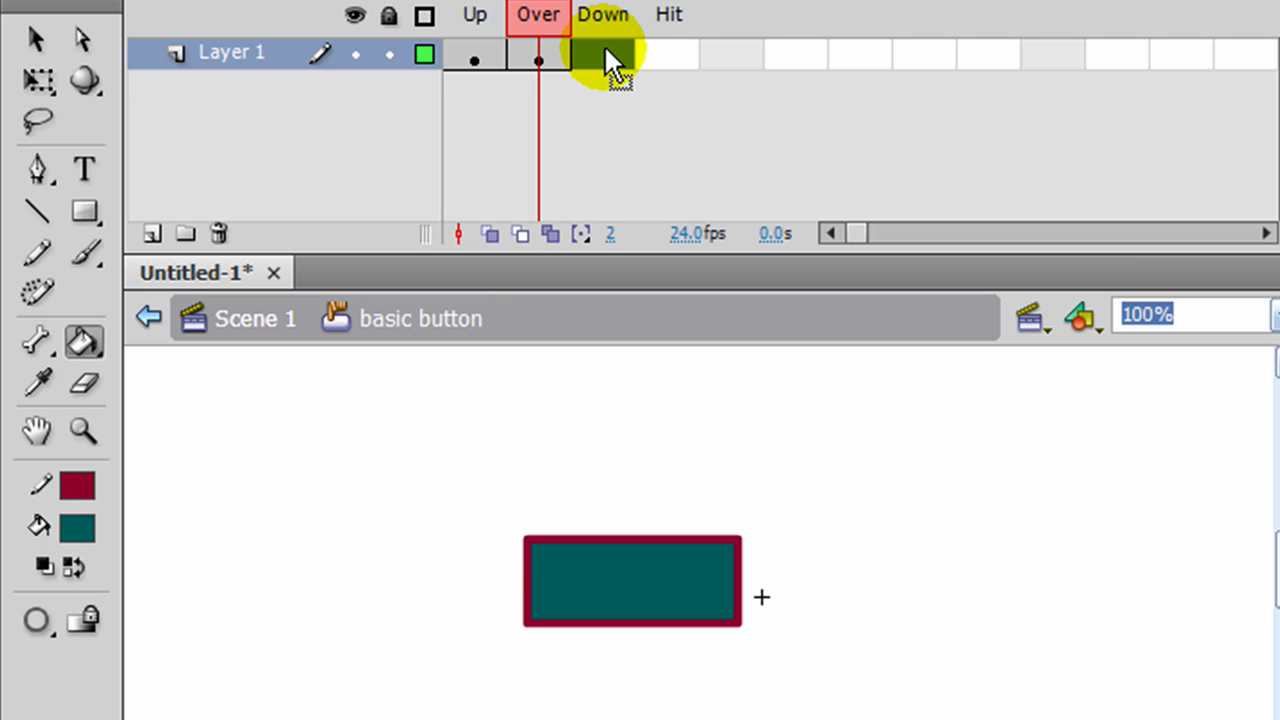
{"action": "key", "text": "F6"}
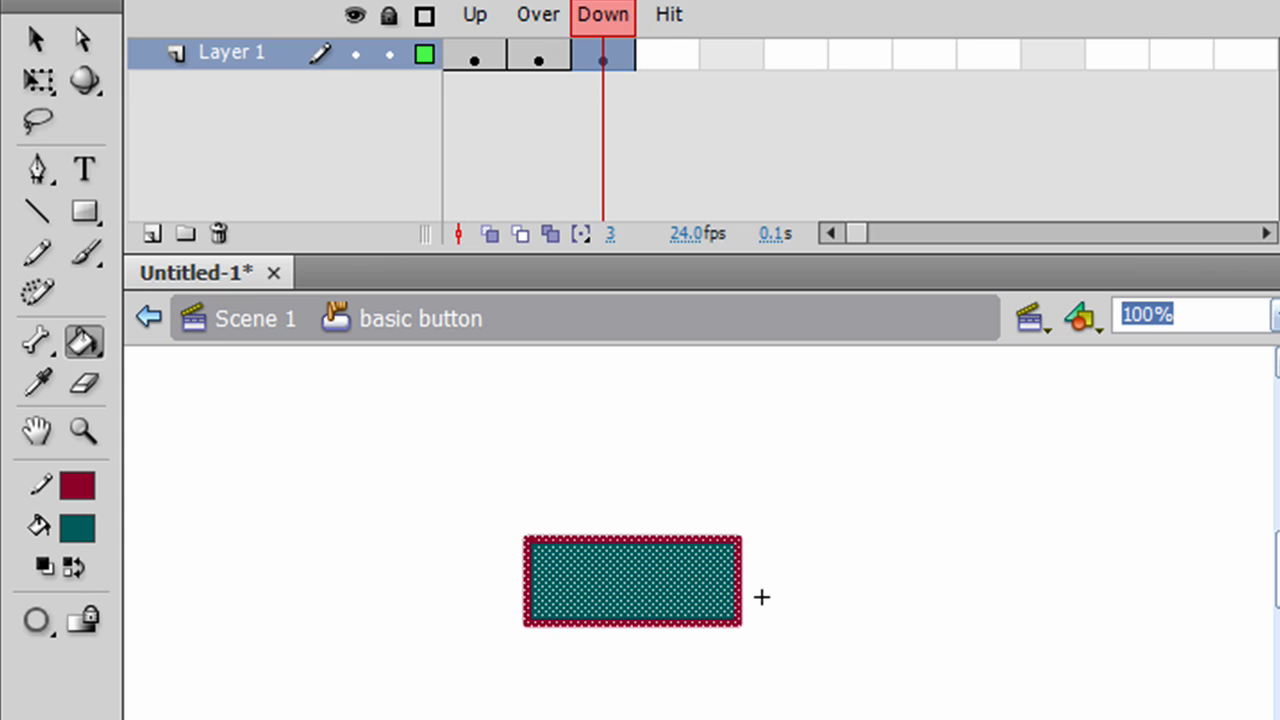
{"action": "left_click", "coordinate": [36, 39]}
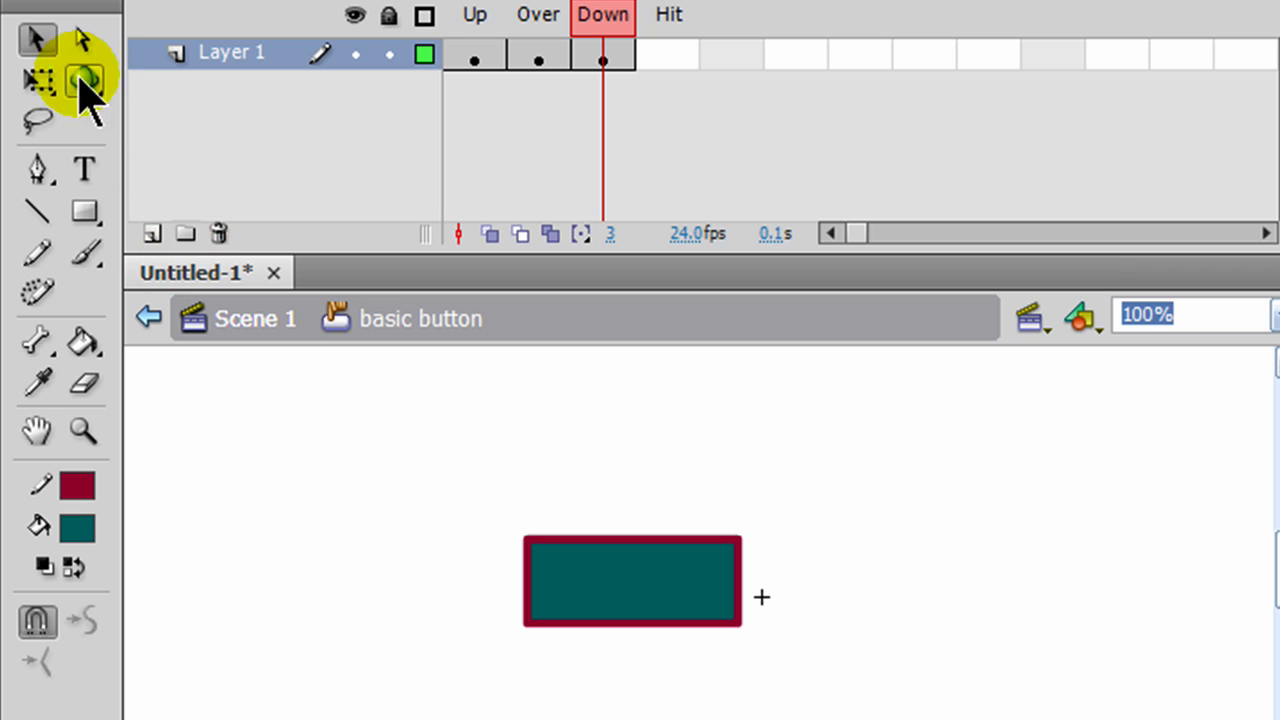
{"action": "left_click", "coordinate": [636, 597]}
{"action": "double_click", "coordinate": [636, 597]}
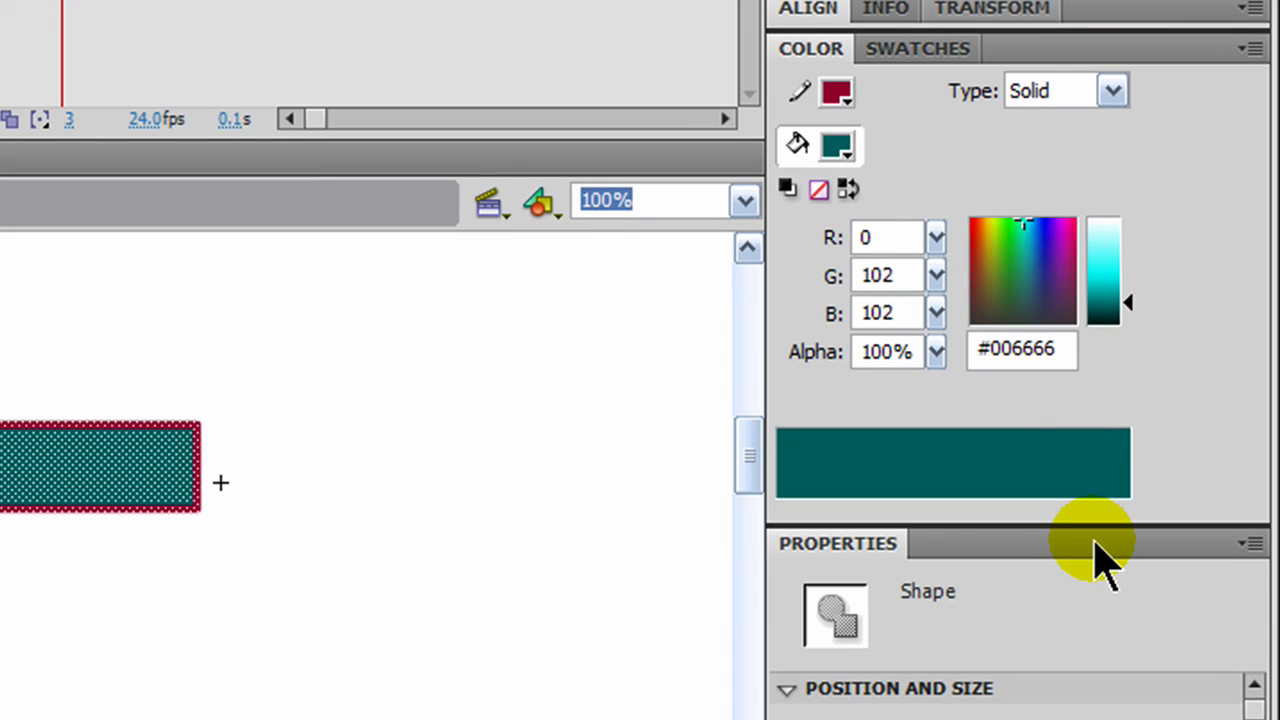
{"action": "left_click", "coordinate": [1063, 48]}
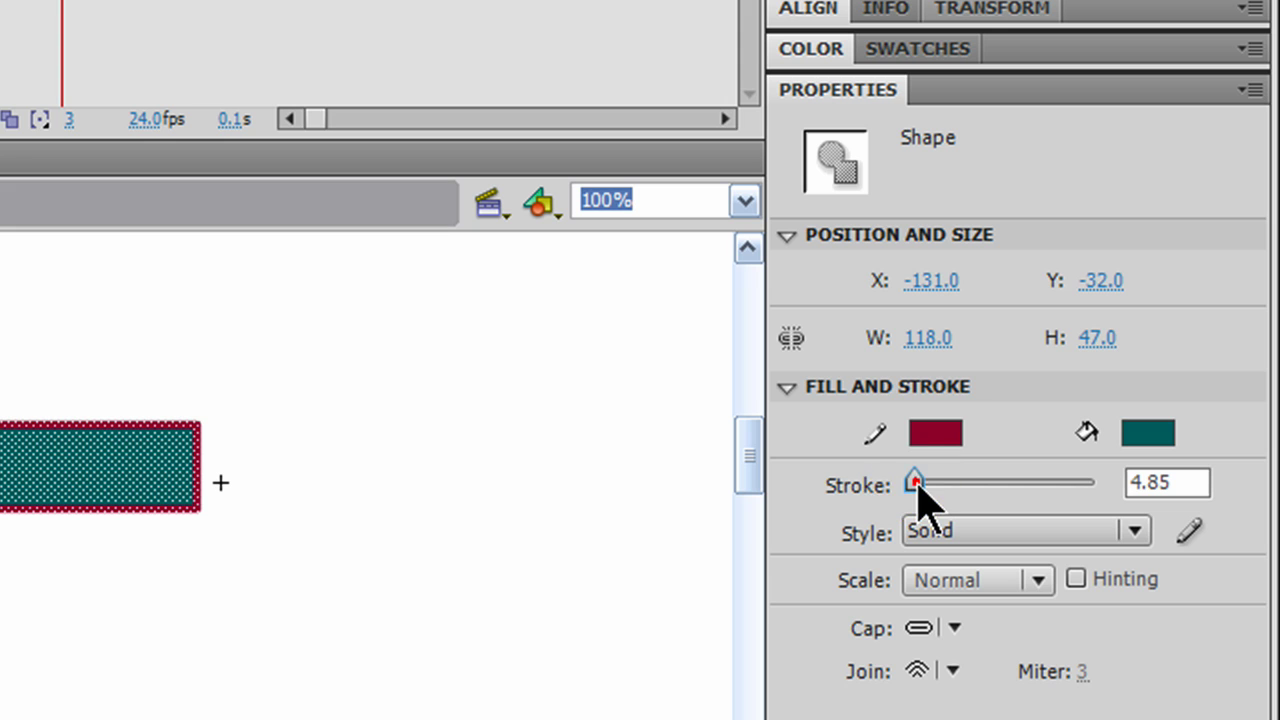
{"action": "left_click_drag", "start_coordinate": [915, 484], "coordinate": [919, 486]}
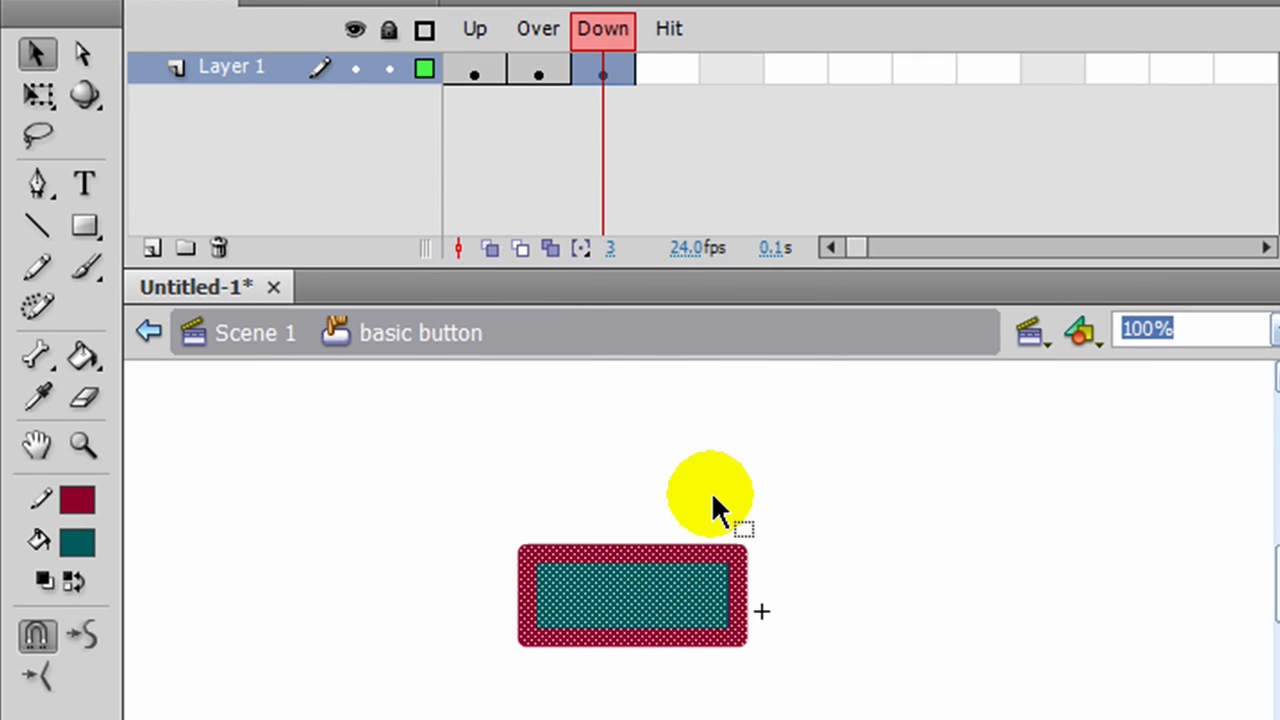
- Insert a keyframe in the Hit frame, then go back to Scene 1
{"action": "left_click", "coordinate": [660, 72]}
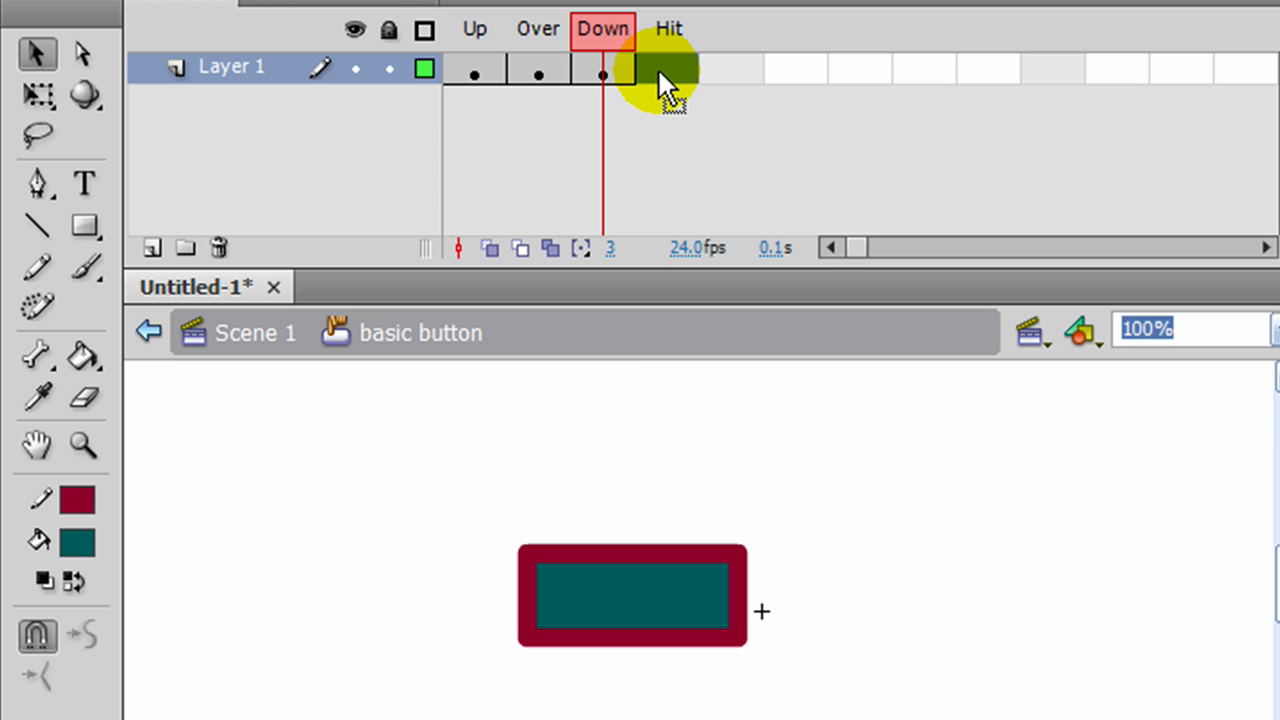
{"action": "key", "text": "F6"}
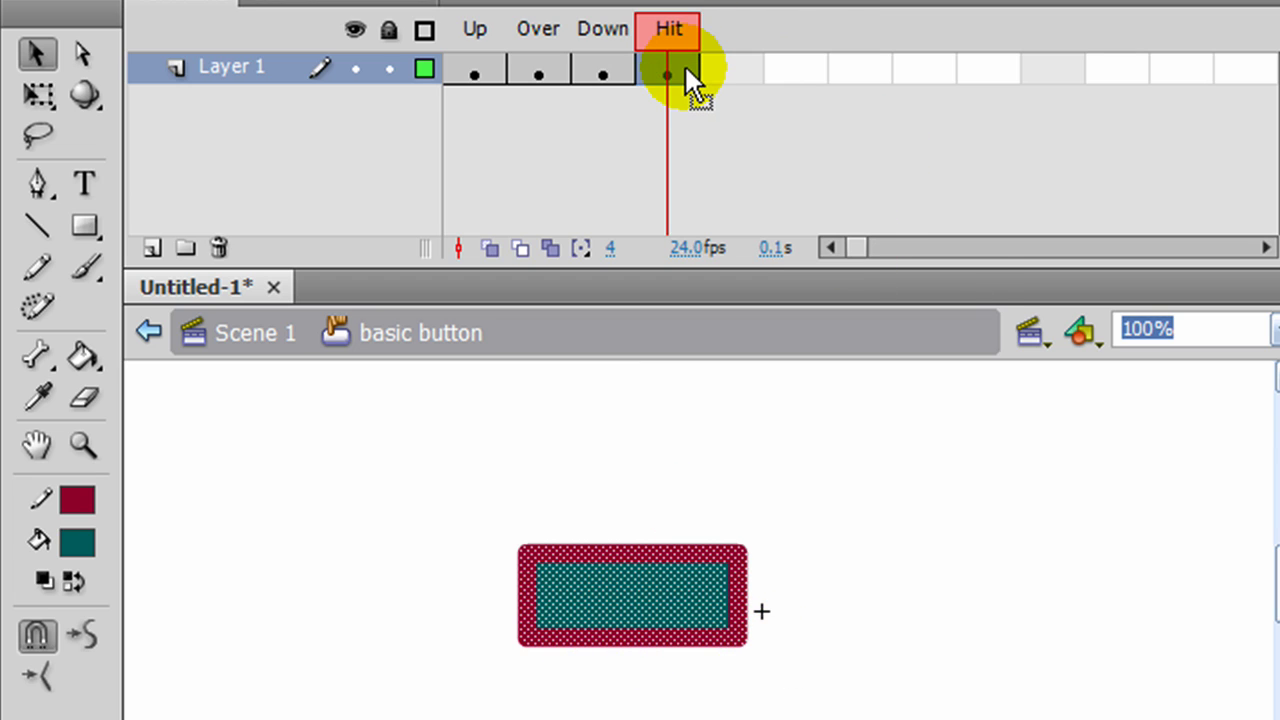
{"action": "left_click", "coordinate": [257, 335]}
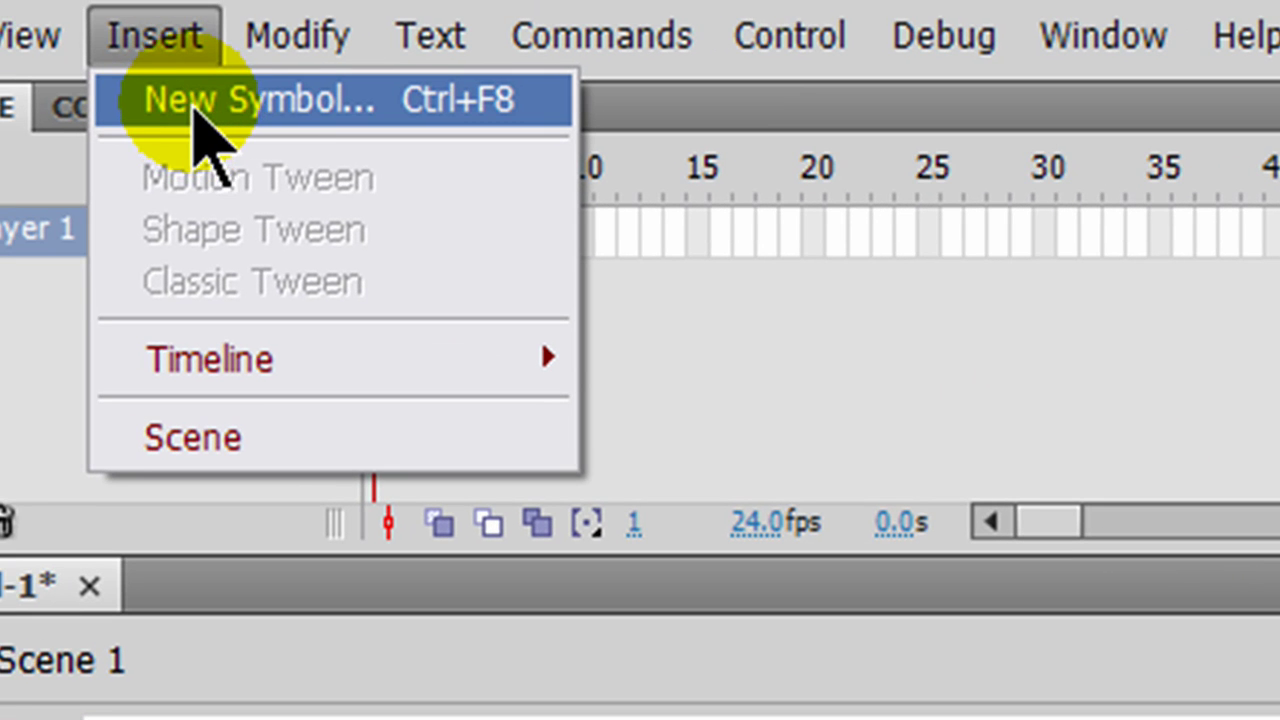
- Create a new Movie Clip symbol named 'main menu'
{"action": "left_click", "coordinate": [195, 112]}
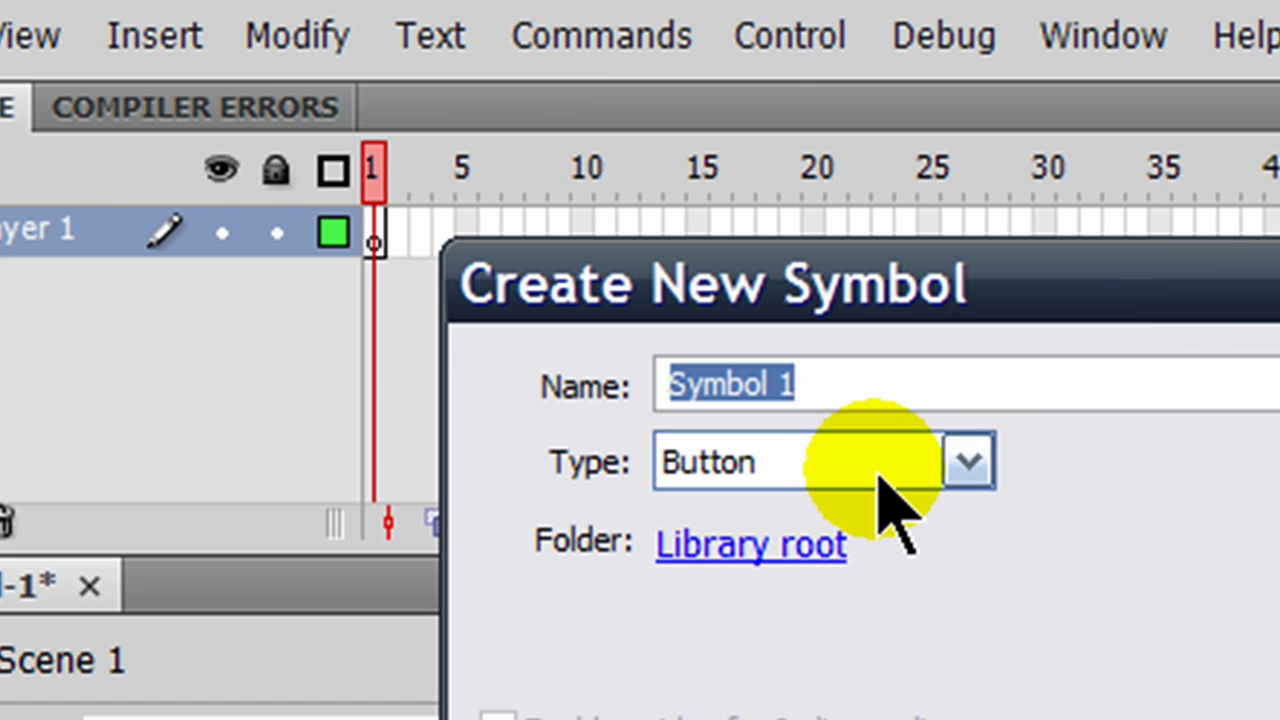
{"action": "type", "text": "main menu"}
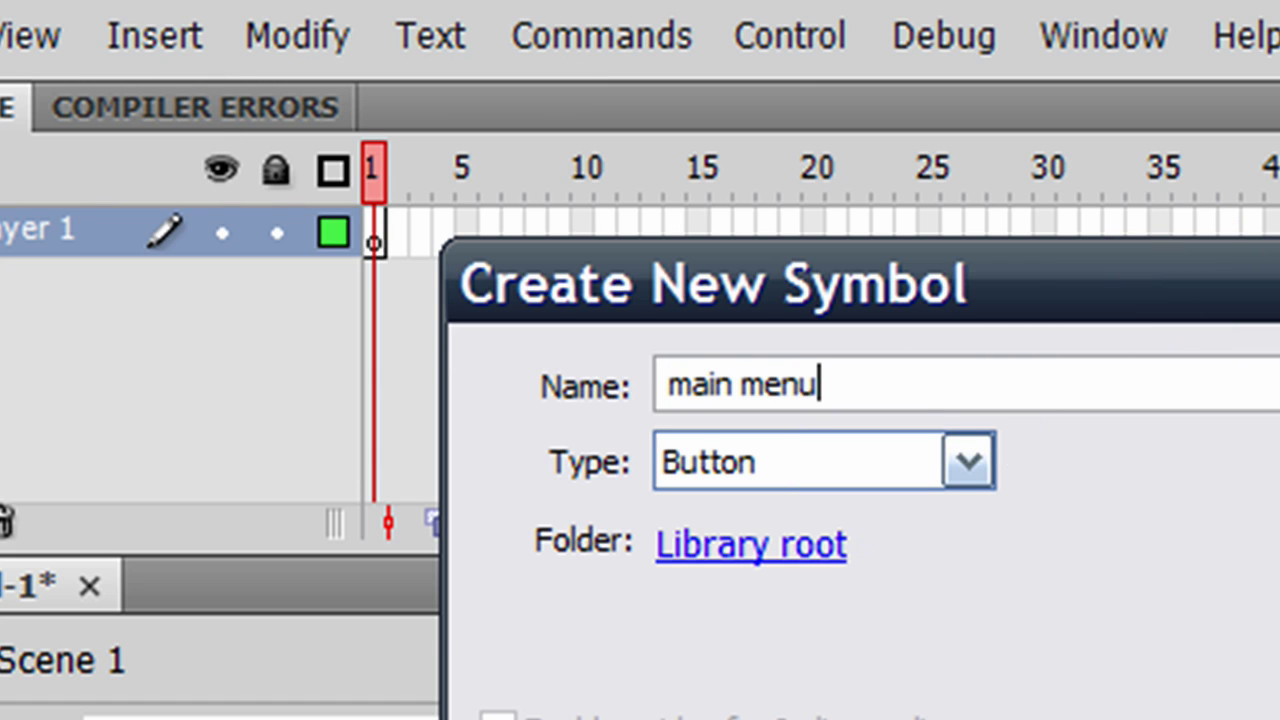
{"action": "left_click", "coordinate": [766, 460]}
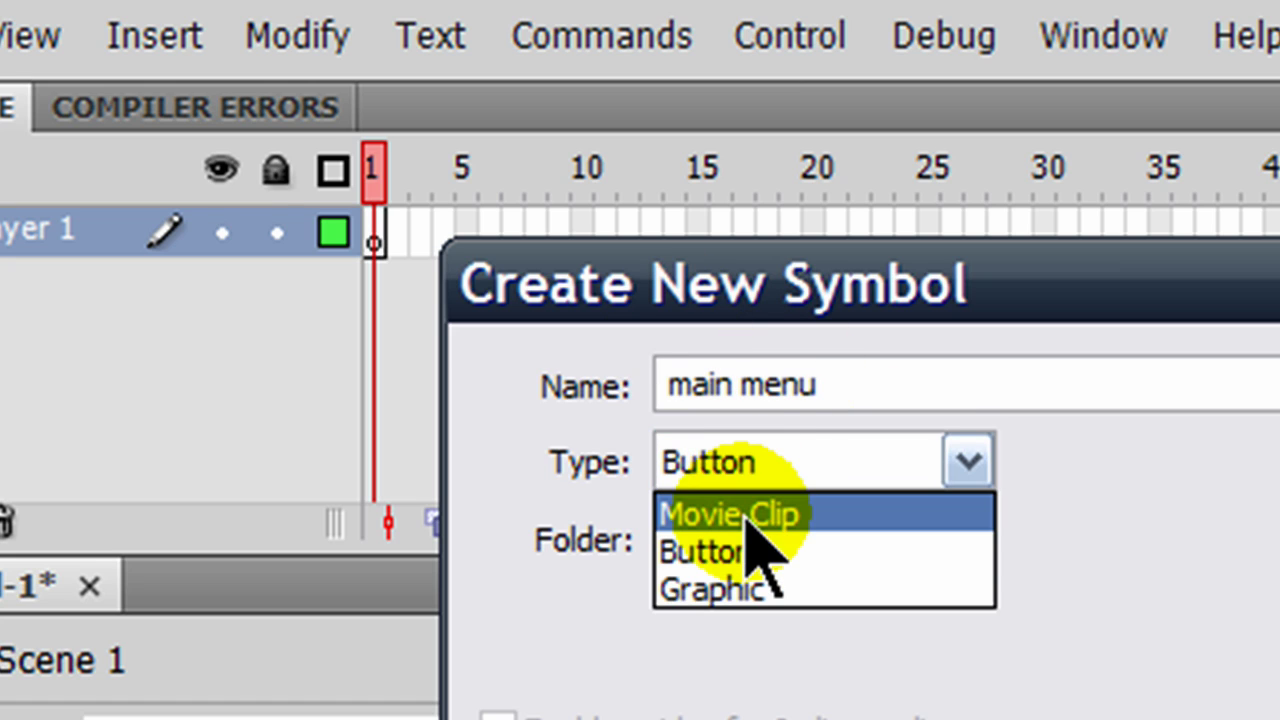
{"action": "left_click", "coordinate": [748, 515]}
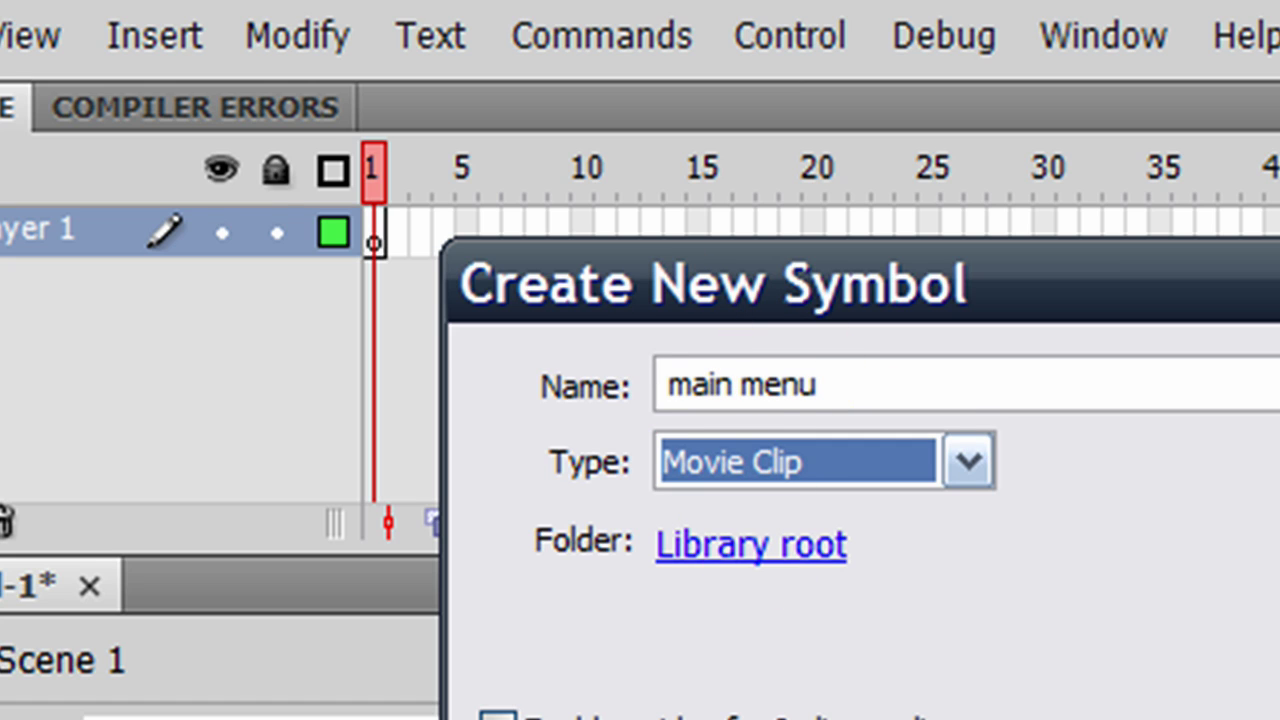
{"action": "key", "text": "Return"}
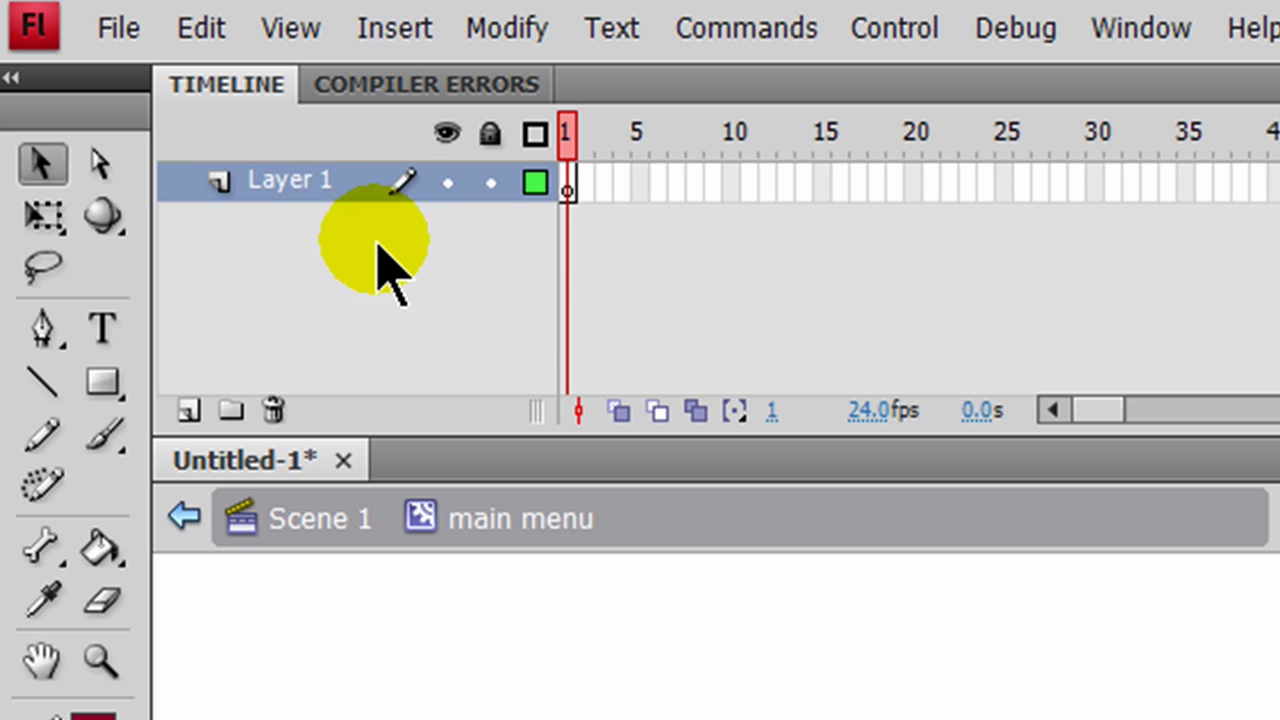
- Add three new layers and rename the top layer 'actions'
{"action": "left_click", "coordinate": [190, 411]}
{"action": "left_click", "coordinate": [190, 411]}
{"action": "left_click", "coordinate": [190, 411]}
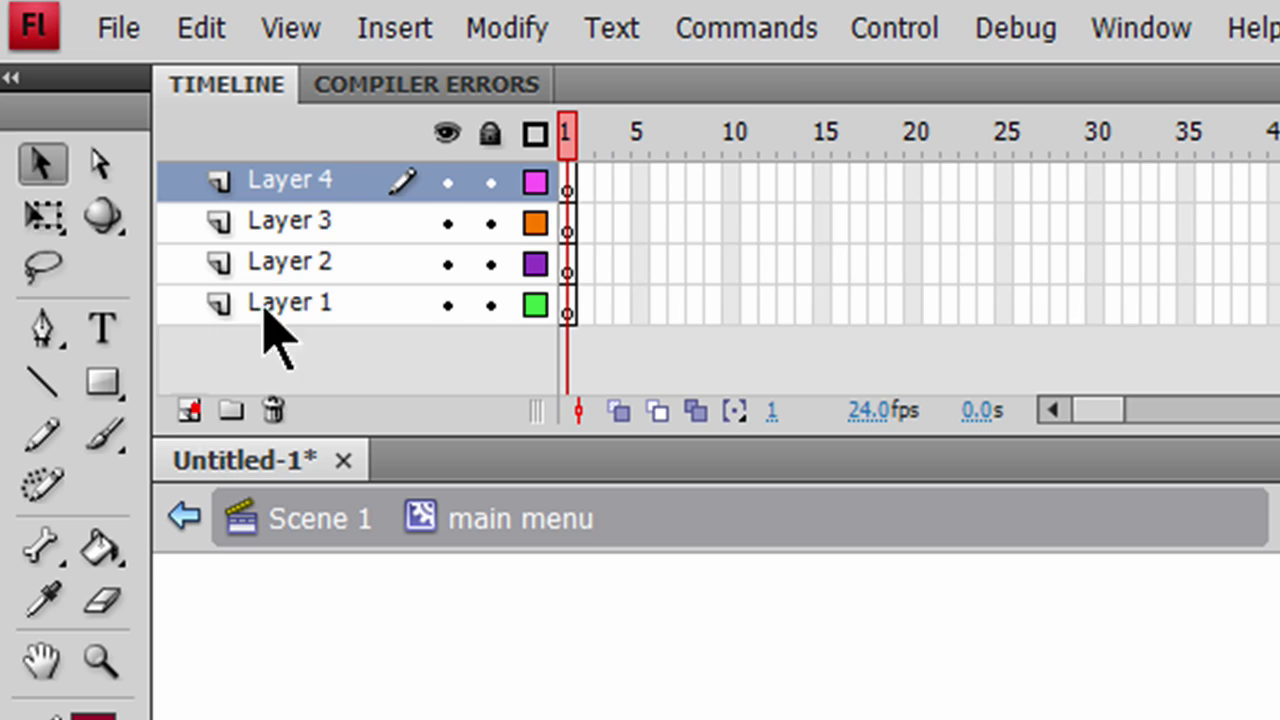
{"action": "double_click", "coordinate": [310, 180]}
{"action": "type", "text": "actions"}
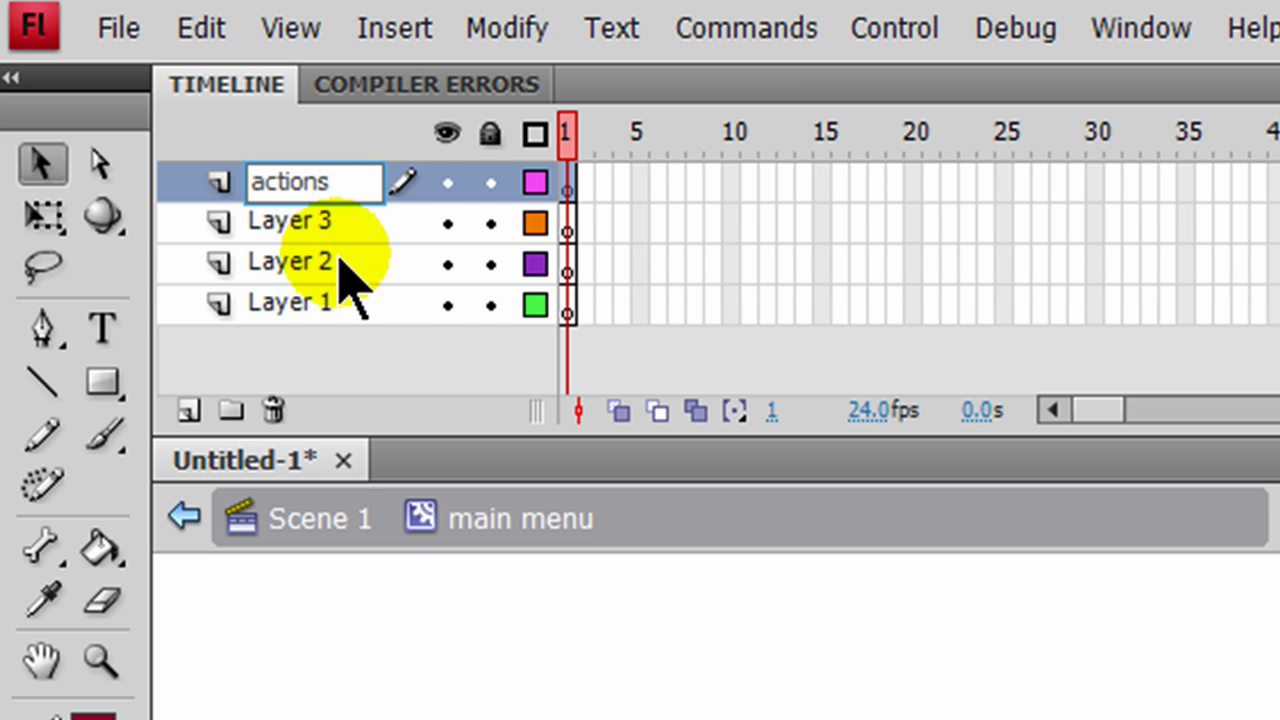
{"action": "left_click", "coordinate": [337, 225]}
- Rename the remaining layers 'button 1', 'button 2' and 'button 3'
{"action": "double_click", "coordinate": [320, 222]}
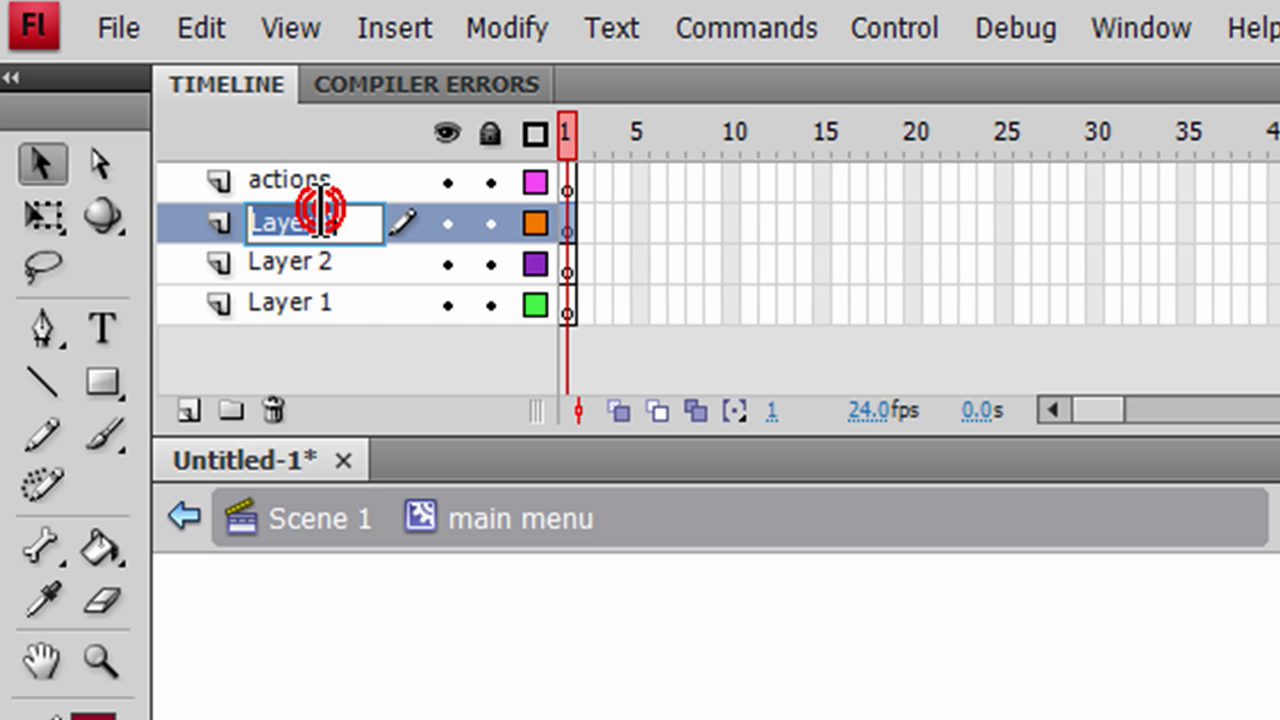
{"action": "type", "text": "button 1"}
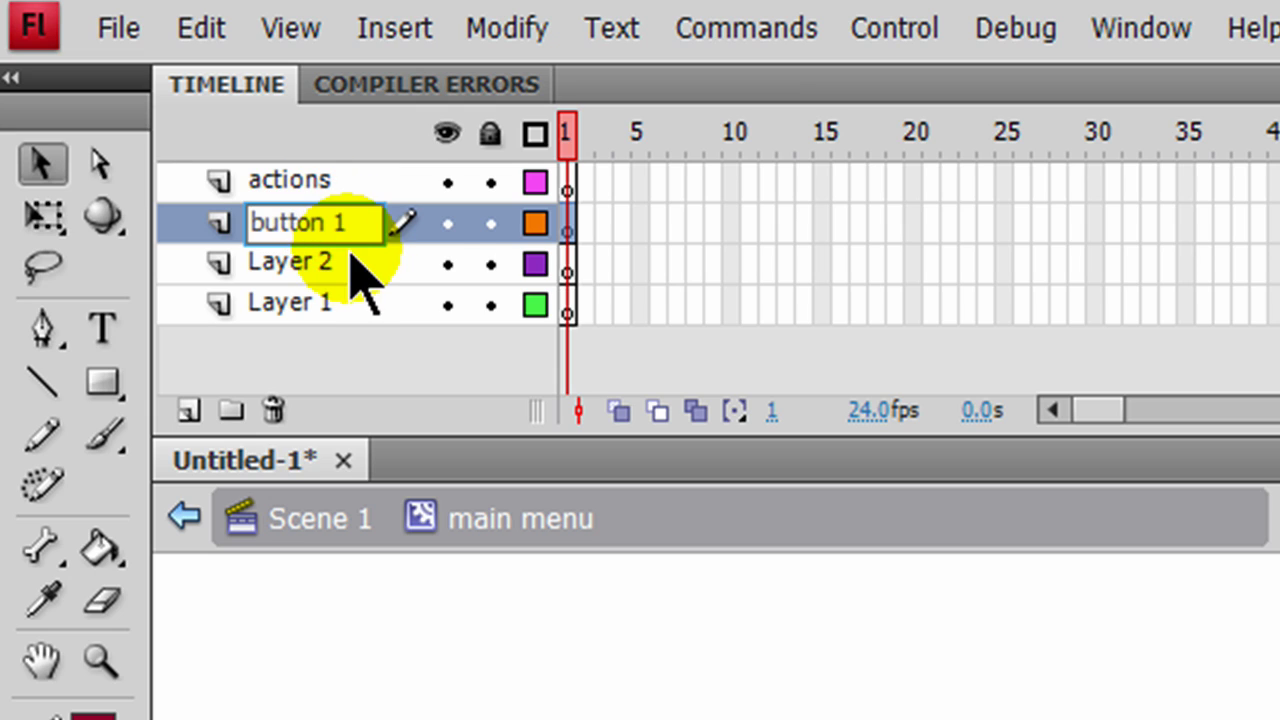
{"action": "left_click", "coordinate": [335, 262]}
{"action": "double_click", "coordinate": [337, 260]}
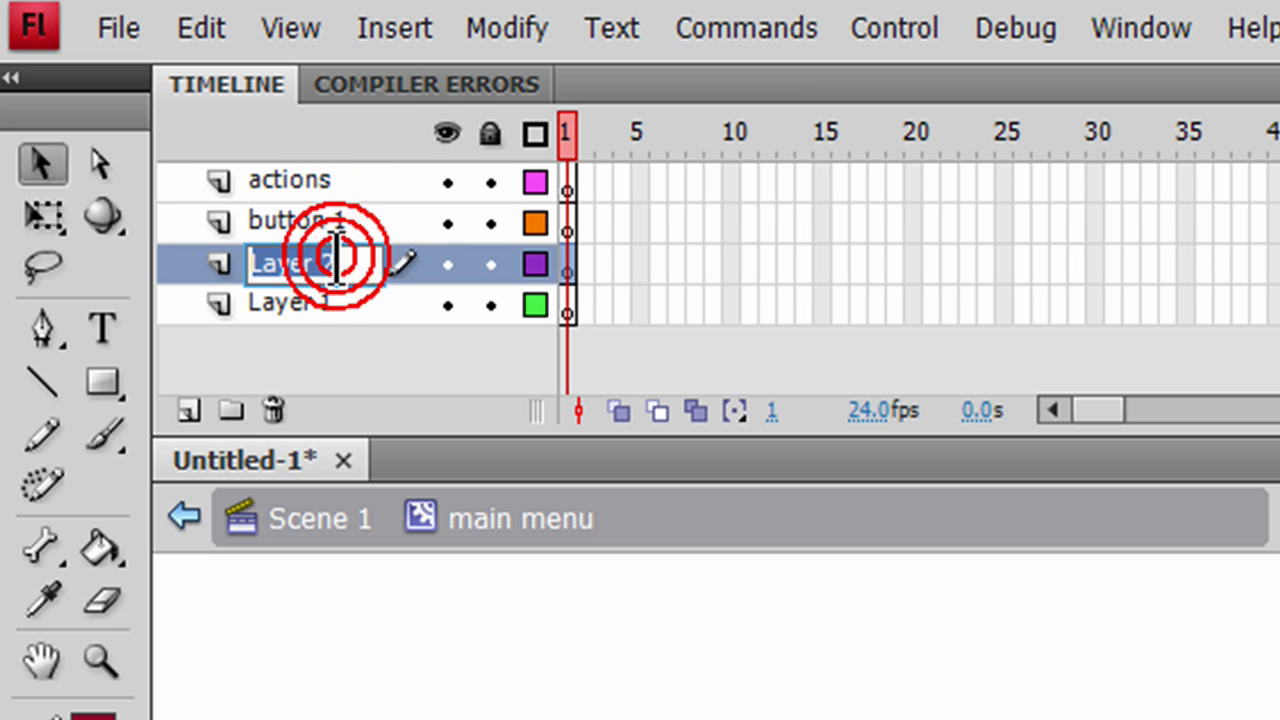
{"action": "type", "text": "button 2"}
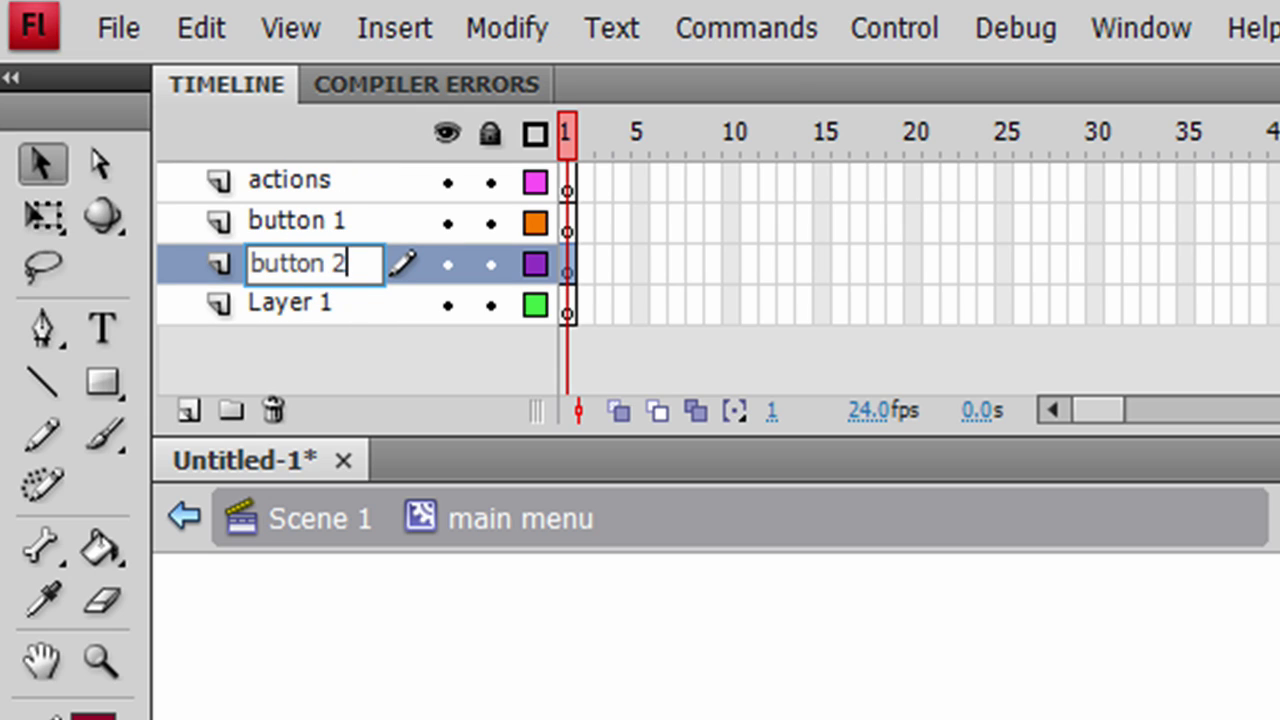
{"action": "left_click", "coordinate": [295, 305]}
{"action": "double_click", "coordinate": [294, 303]}
{"action": "type", "text": "b"}
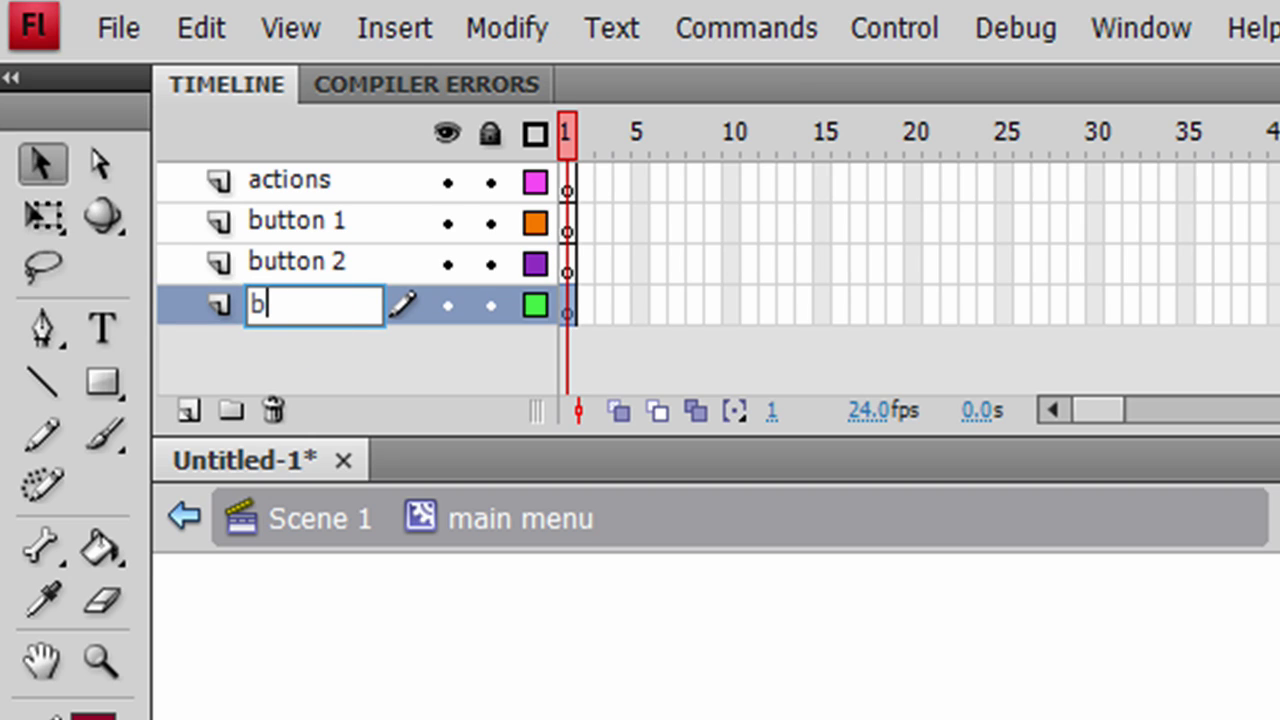
{"action": "type", "text": "ittton 3"}
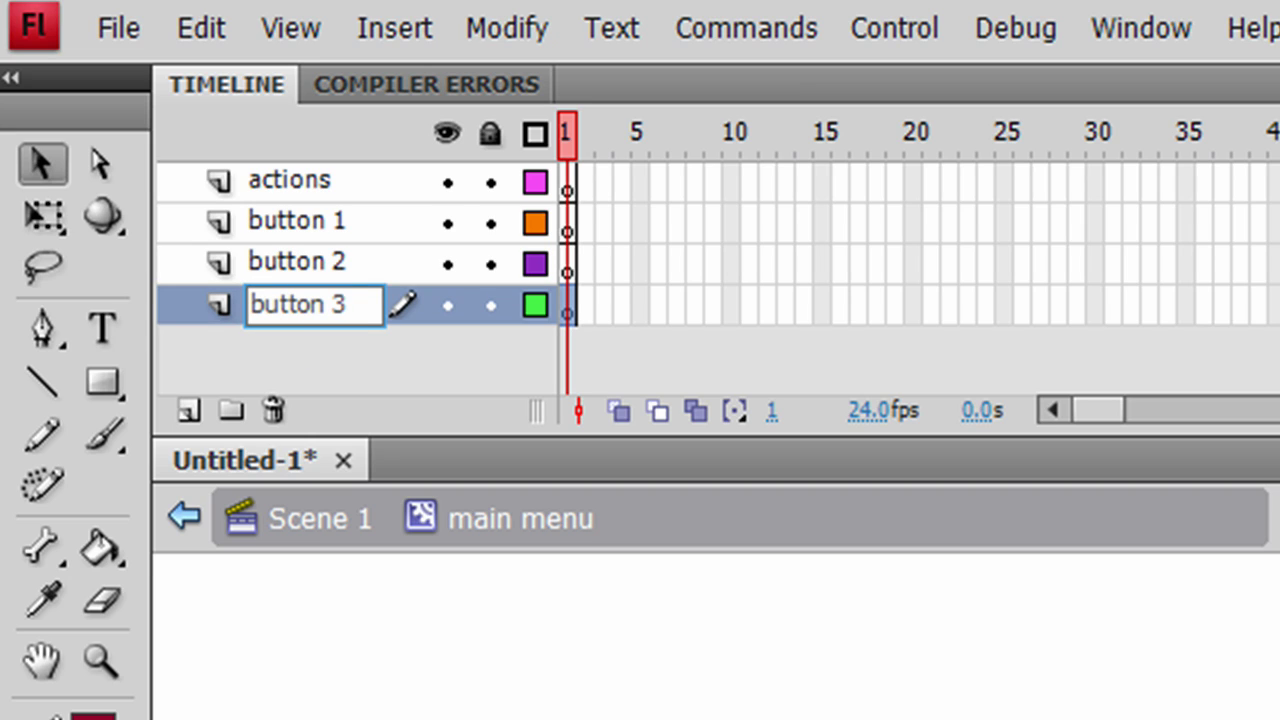
{"action": "left_click", "coordinate": [381, 356]}
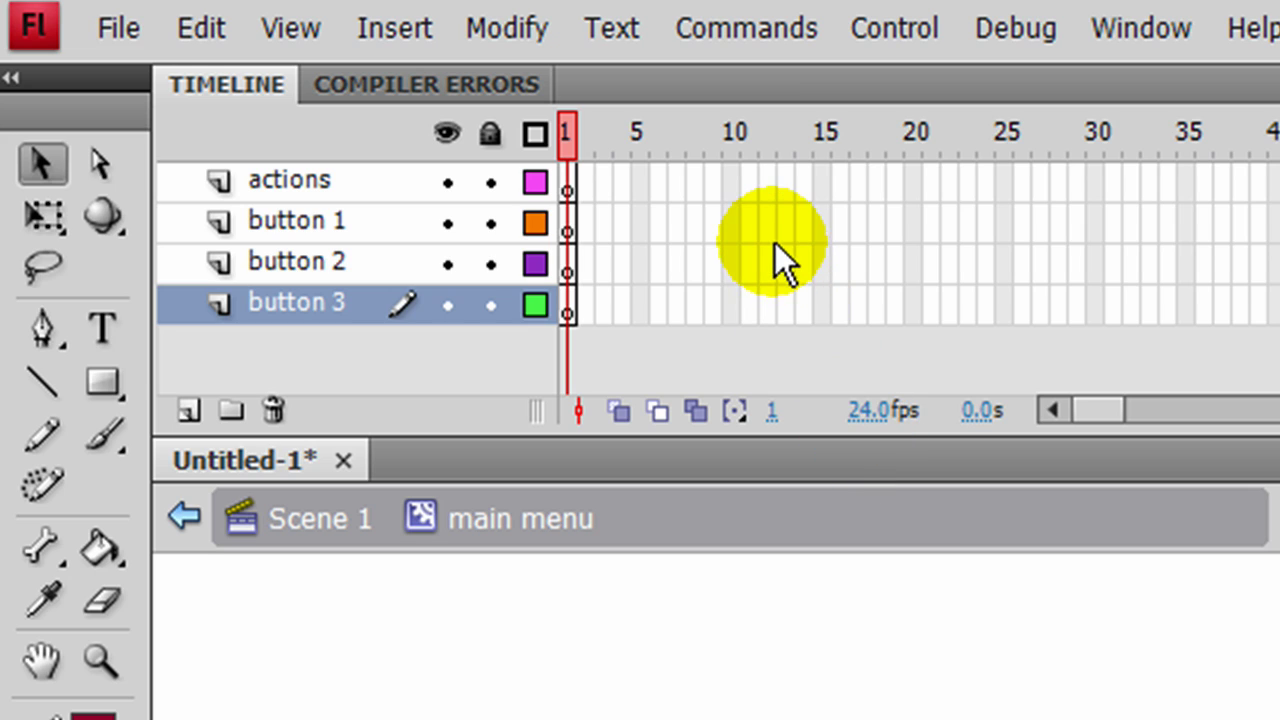
- Extend the button layers to frame 12 and stack one basic button on each layer
{"action": "left_click_drag", "start_coordinate": [768, 224], "coordinate": [761, 292]}
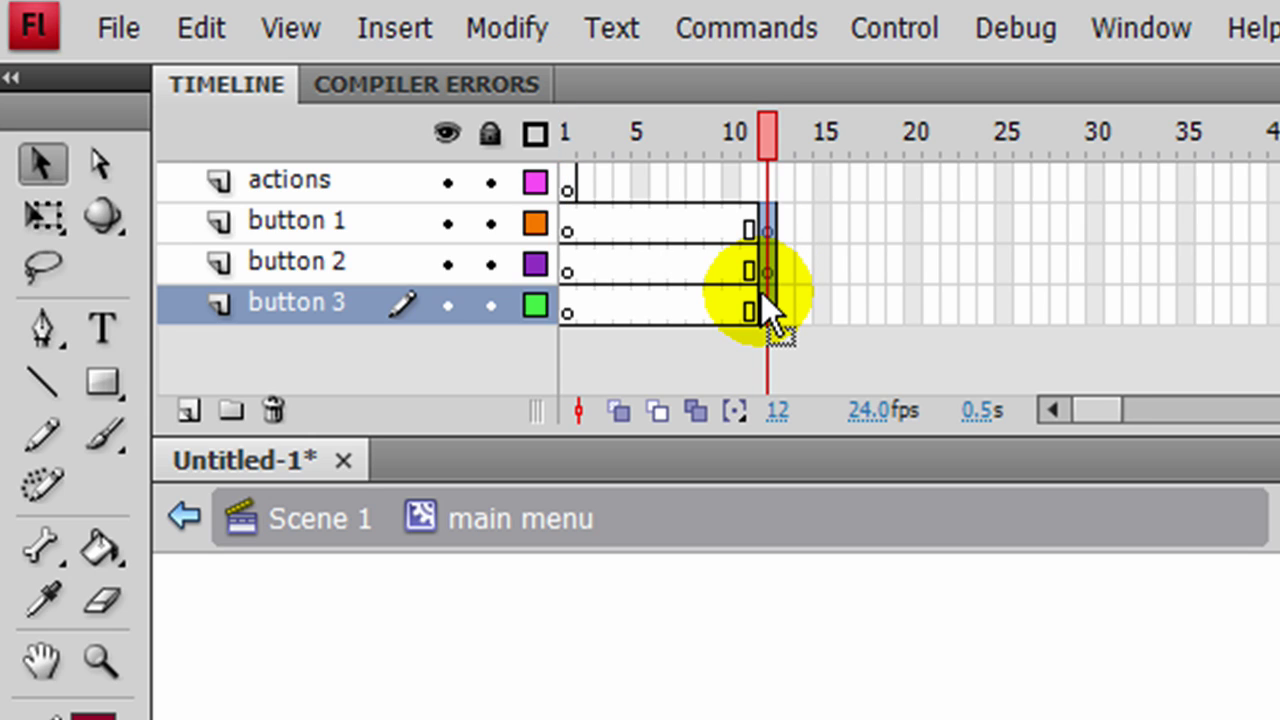
{"action": "left_click", "coordinate": [766, 224]}
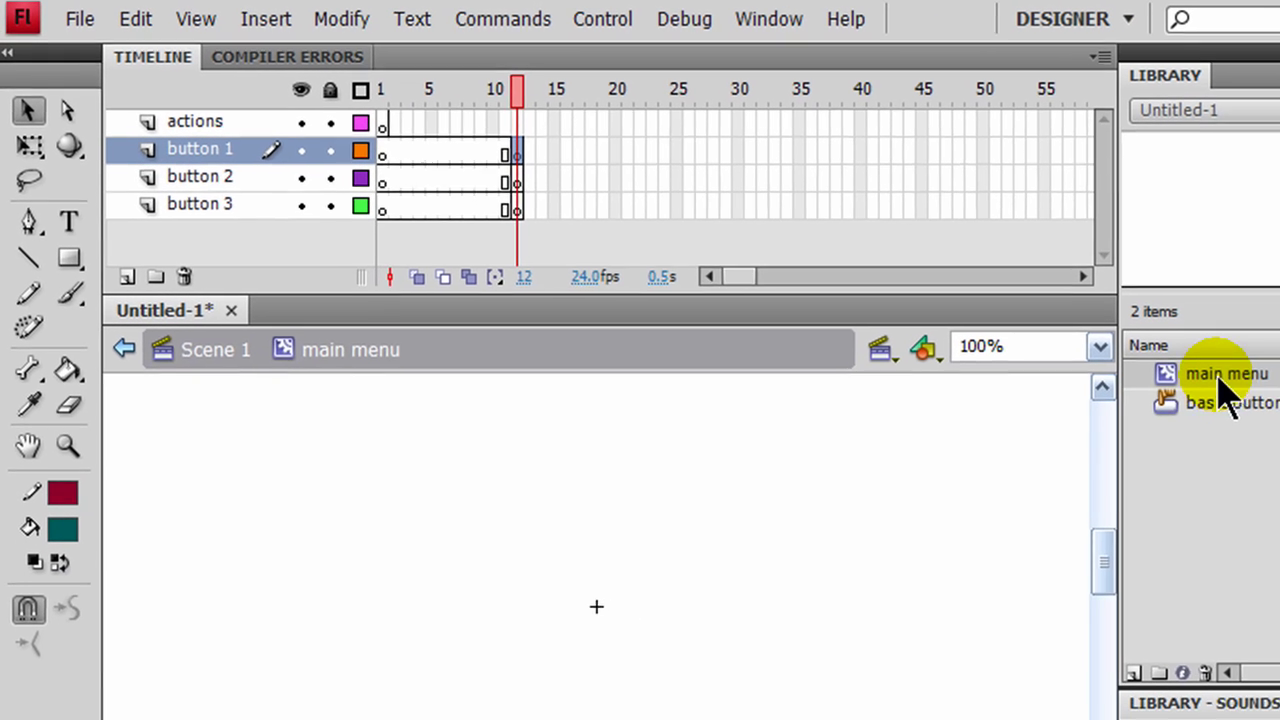
{"action": "left_click_drag", "start_coordinate": [1184, 393], "coordinate": [390, 500]}
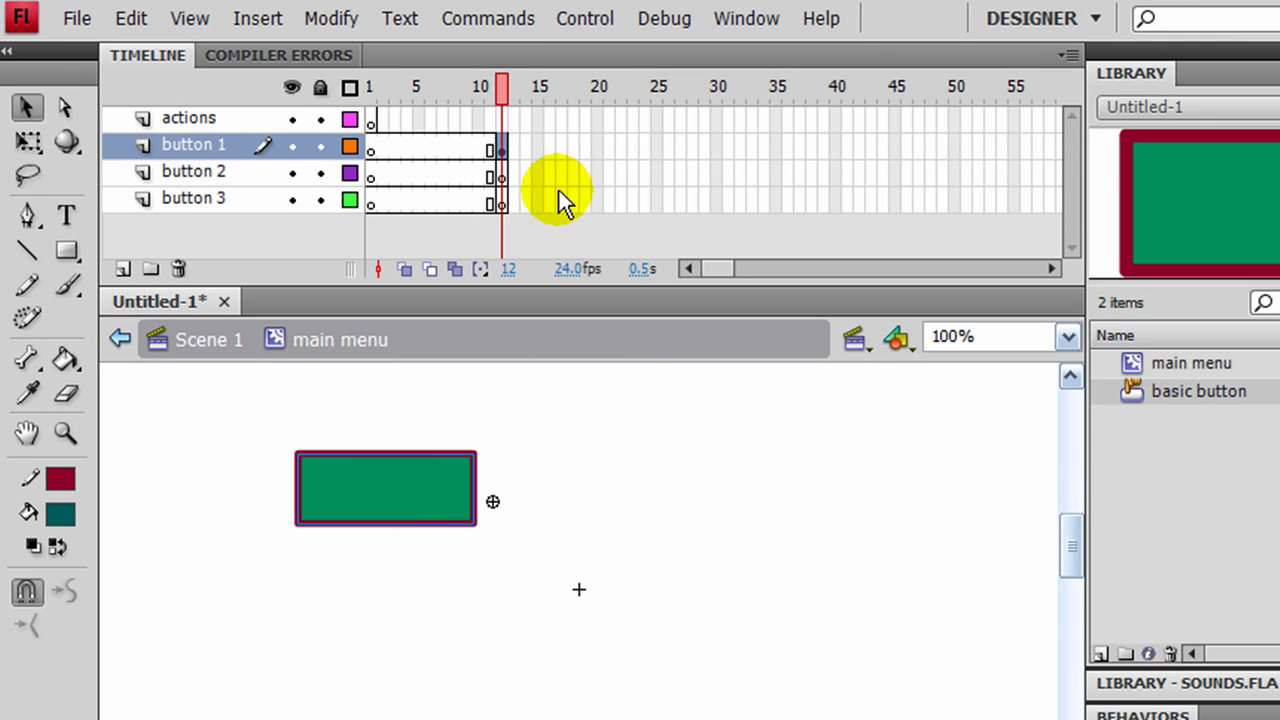
{"action": "left_click", "coordinate": [502, 177]}
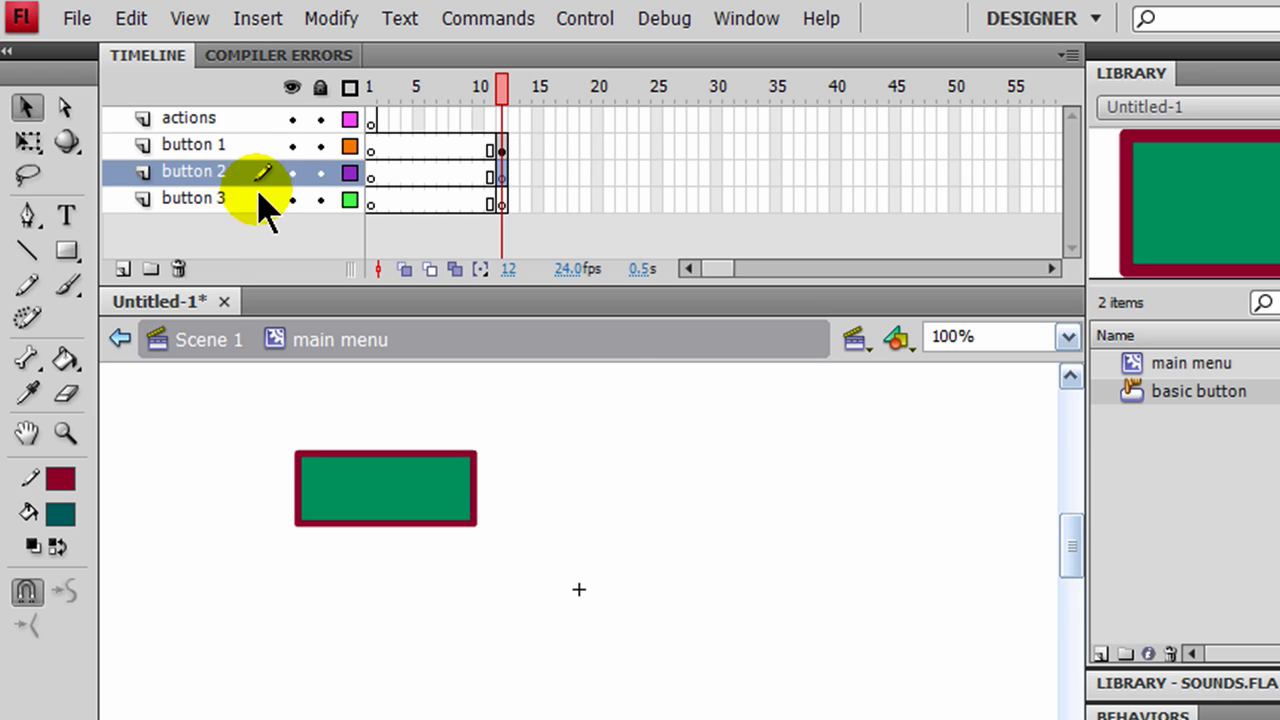
{"action": "left_click_drag", "start_coordinate": [1152, 405], "coordinate": [386, 600]}
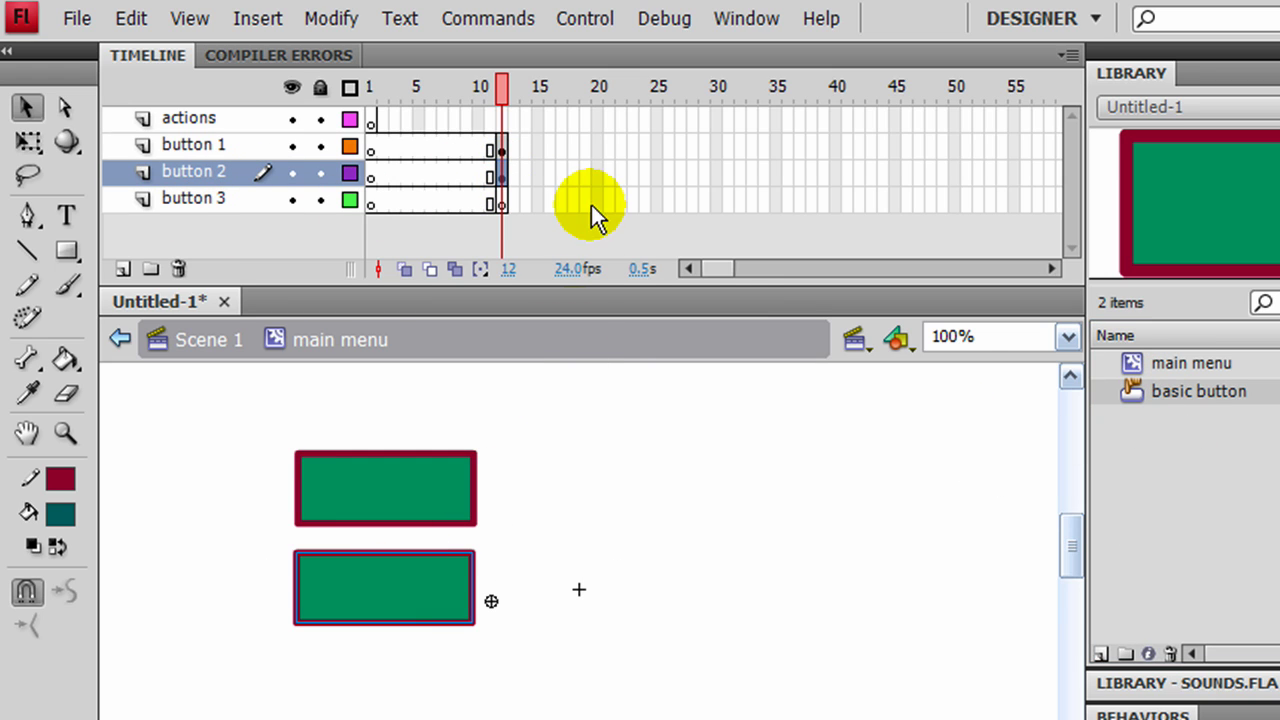
{"action": "left_click", "coordinate": [505, 204]}
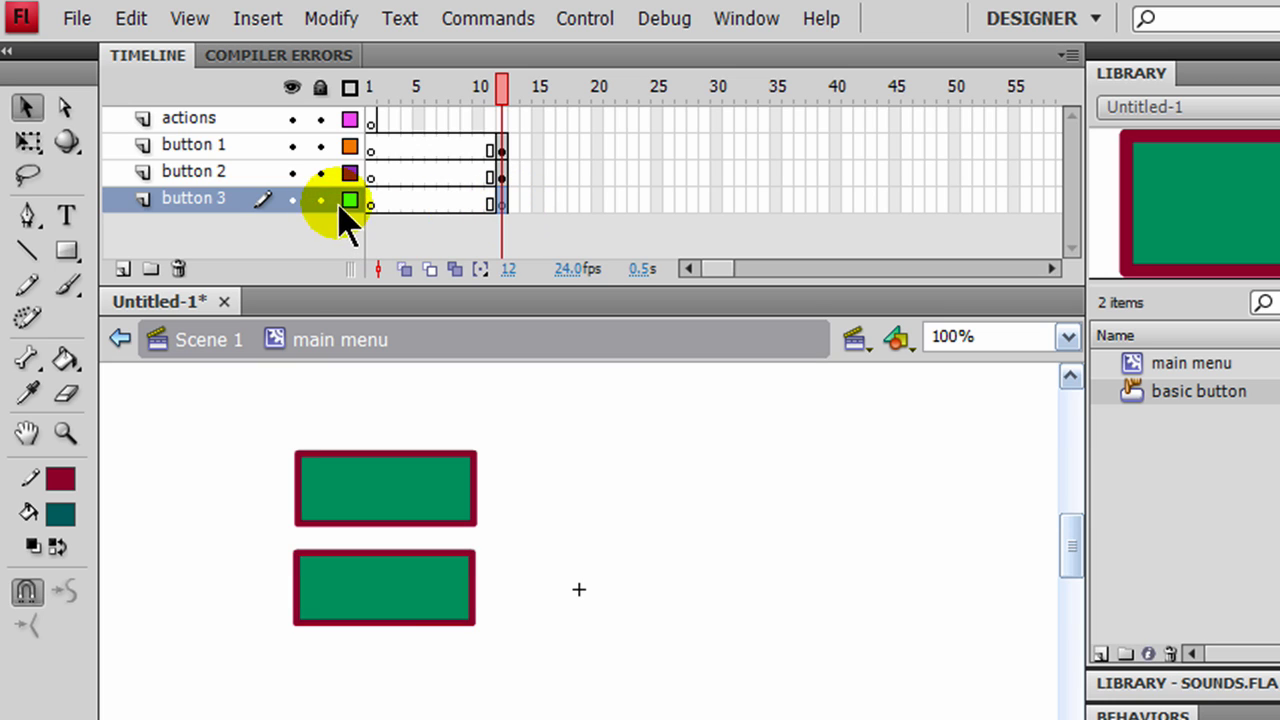
{"action": "left_click_drag", "start_coordinate": [1166, 400], "coordinate": [392, 695]}
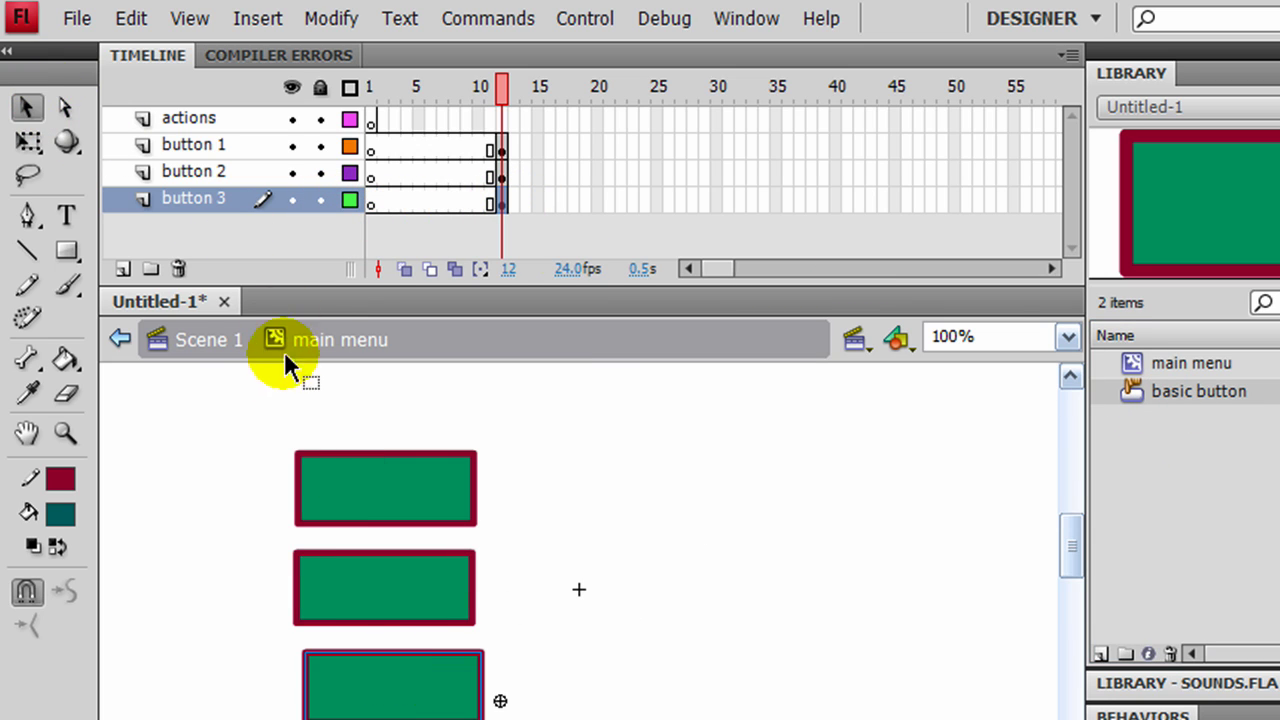
{"action": "left_click_drag", "start_coordinate": [247, 402], "coordinate": [561, 719]}
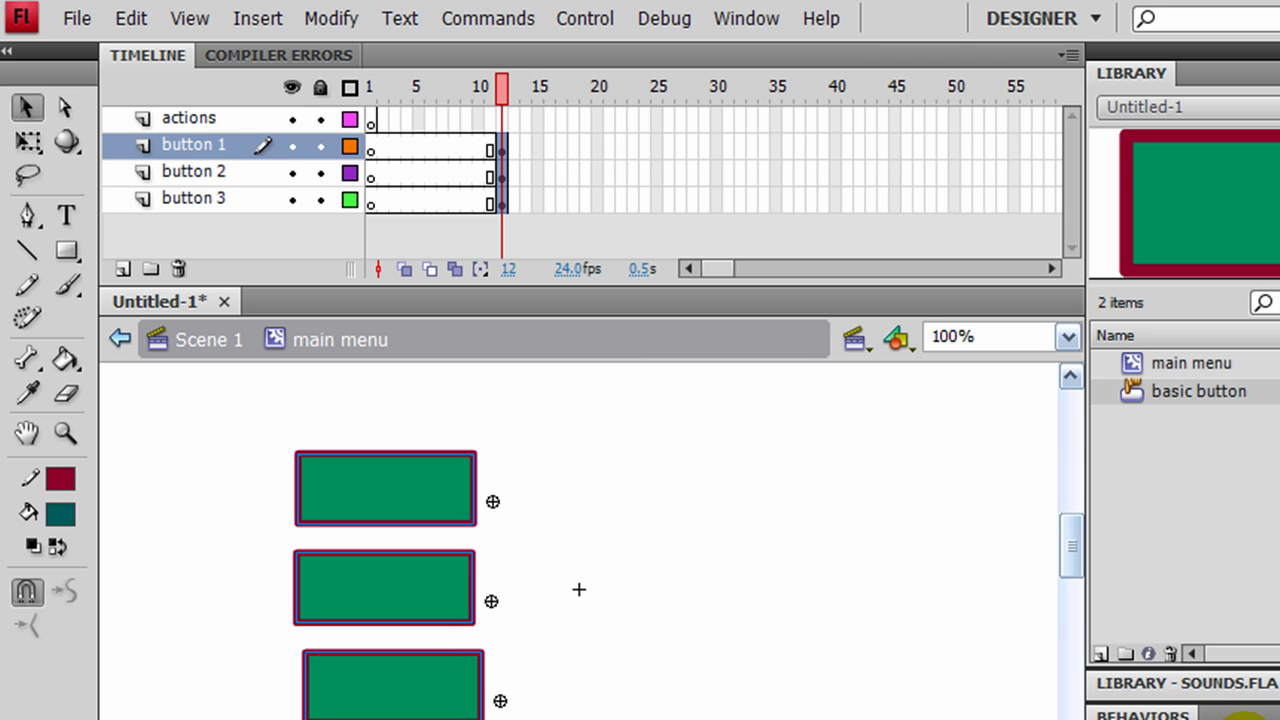
- Distribute the three selected buttons evenly by their centres using the Align panel
{"action": "key", "text": "ctrl+k"}
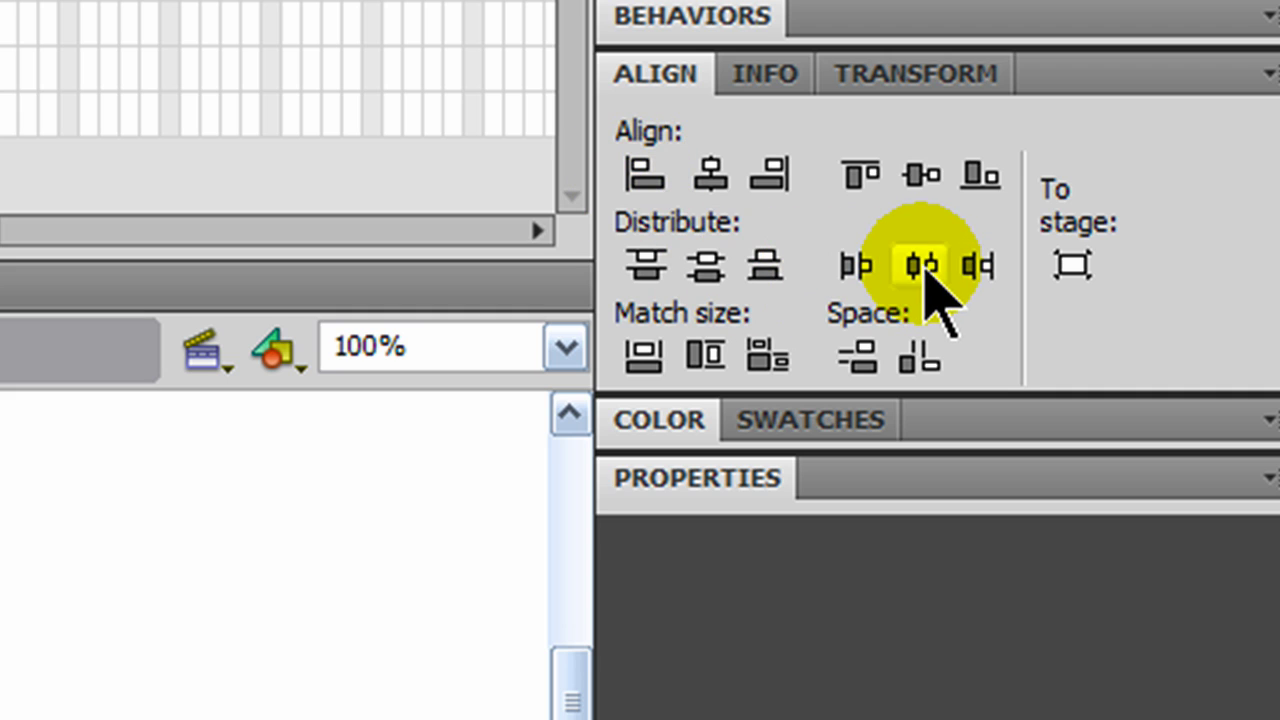
{"action": "left_click", "coordinate": [924, 266]}
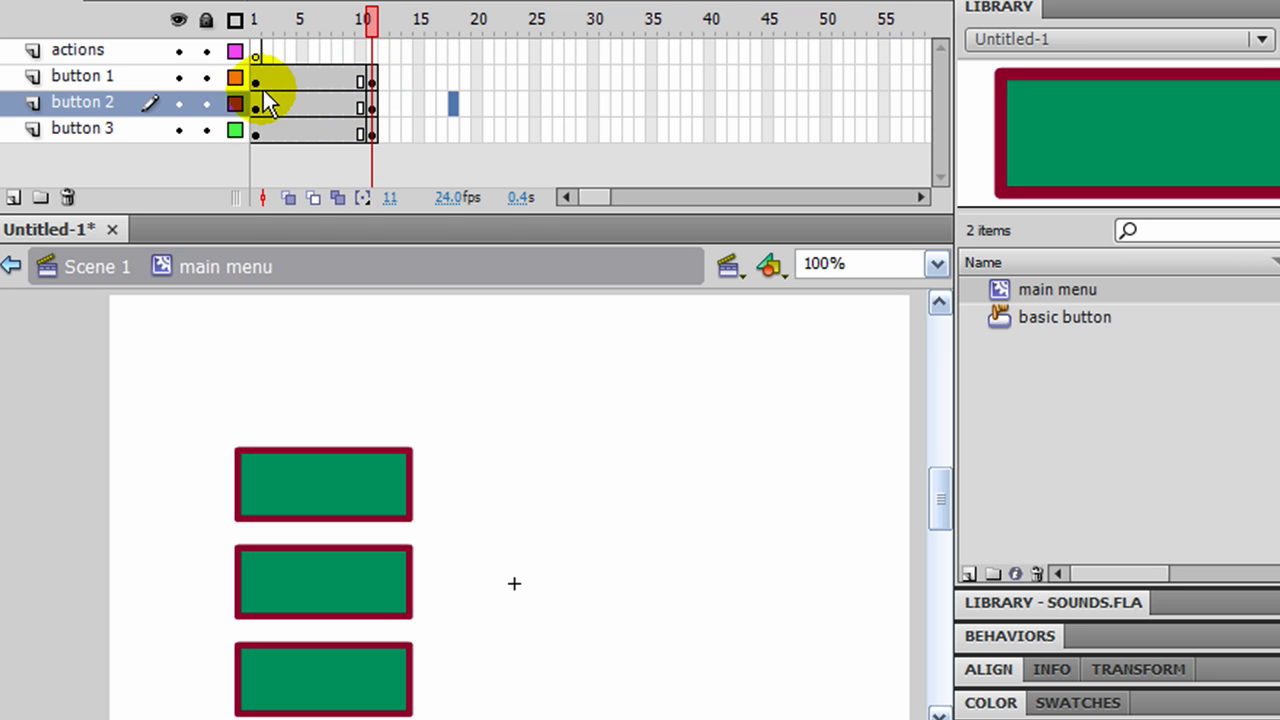
- Select frame 1 on the button 1, button 2 and button 3 layers
{"action": "left_click", "coordinate": [254, 81]}
{"action": "left_click", "coordinate": [254, 103]}
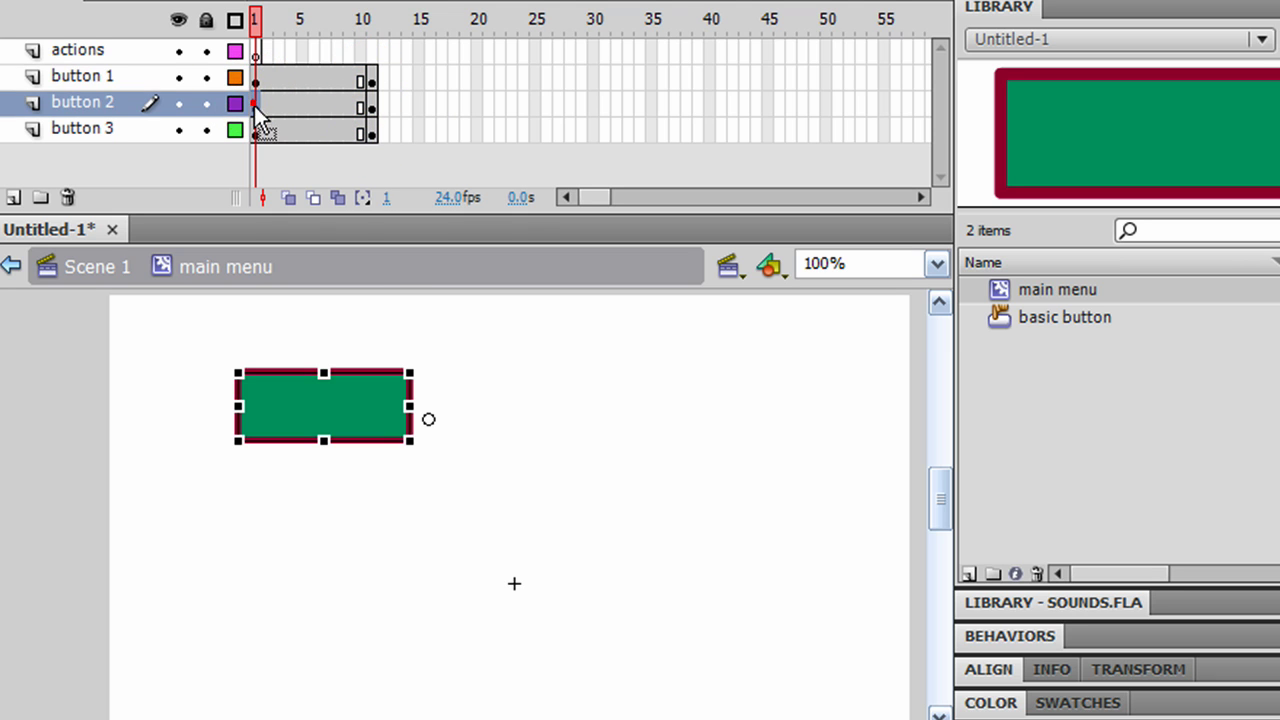
{"action": "left_click", "coordinate": [256, 129]}
{"action": "left_click", "coordinate": [254, 82]}
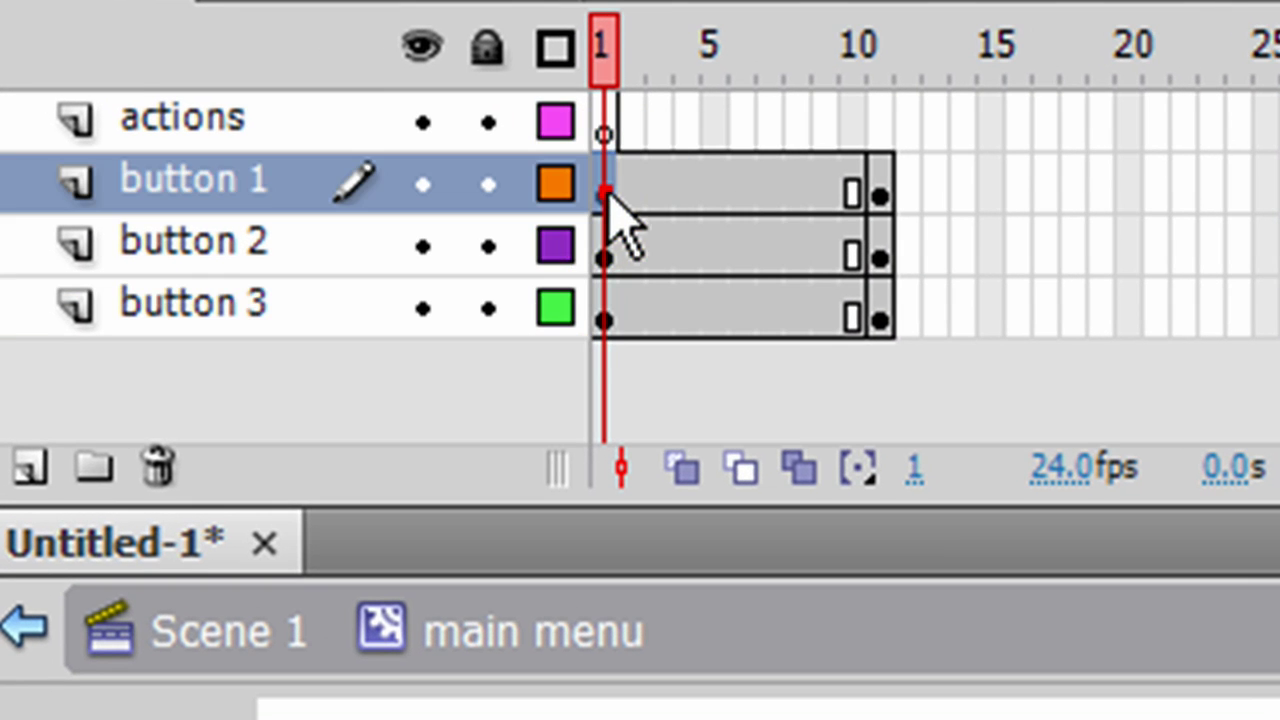
{"action": "left_click", "coordinate": [606, 252]}
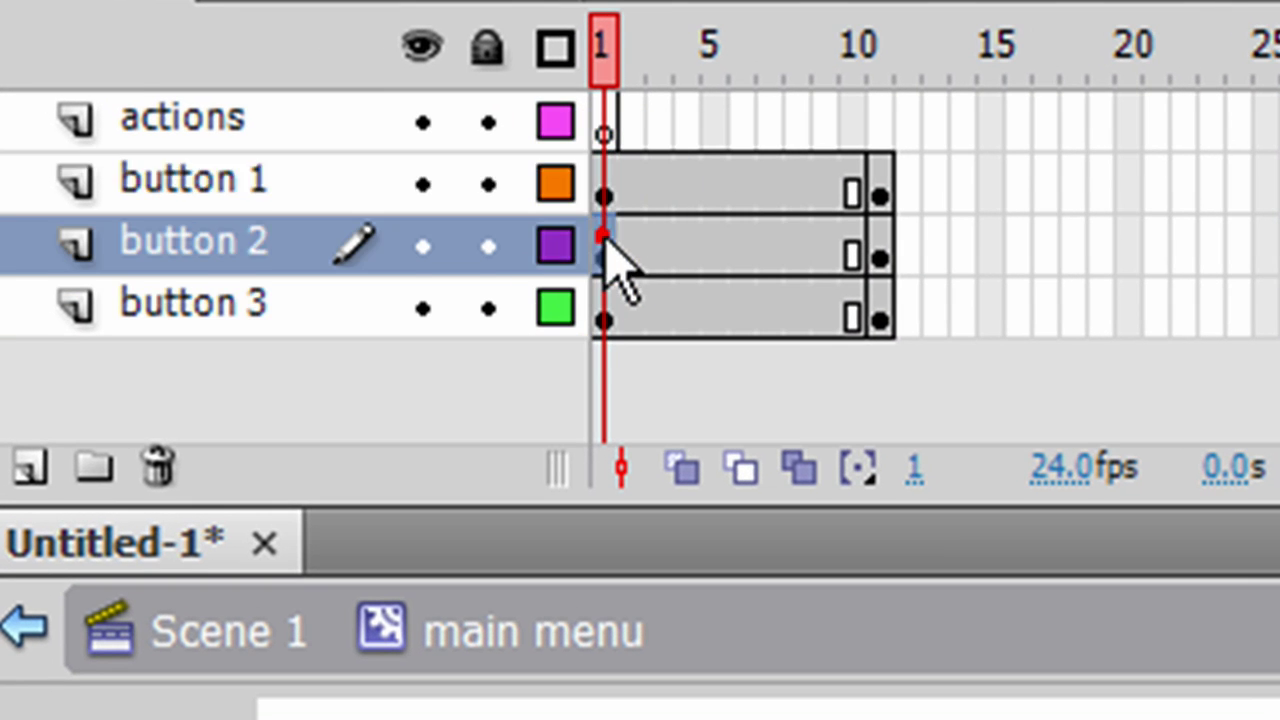
{"action": "left_click", "coordinate": [606, 310]}
{"action": "left_click", "coordinate": [608, 195]}
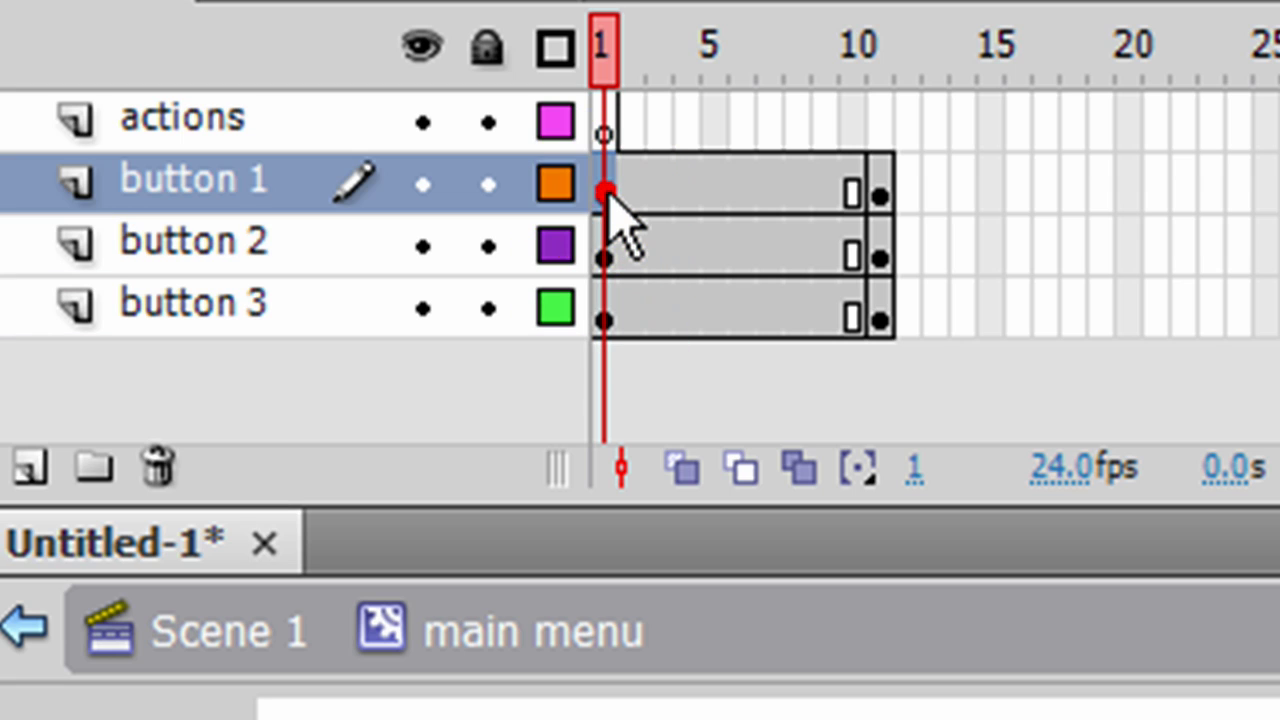
- Add a classic tween to each of the three button layers and preview the animation
{"action": "right_click", "coordinate": [729, 190]}
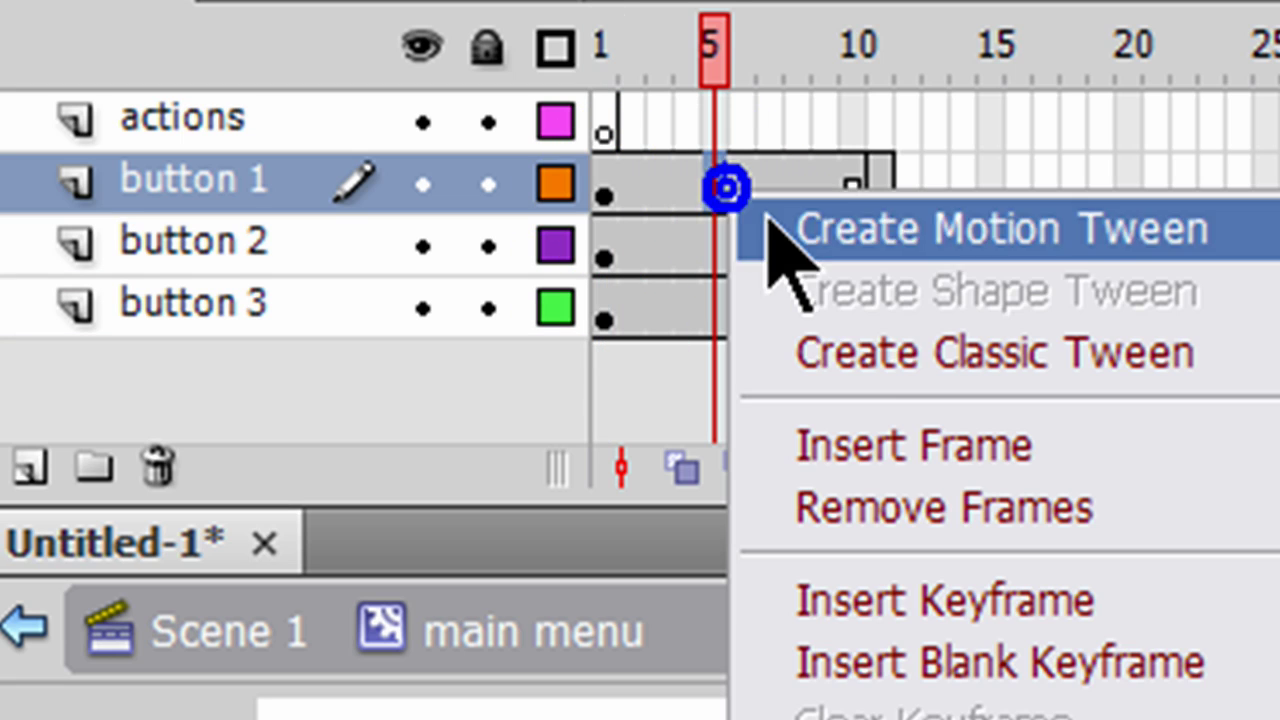
{"action": "left_click", "coordinate": [805, 350]}
{"action": "right_click", "coordinate": [754, 258]}
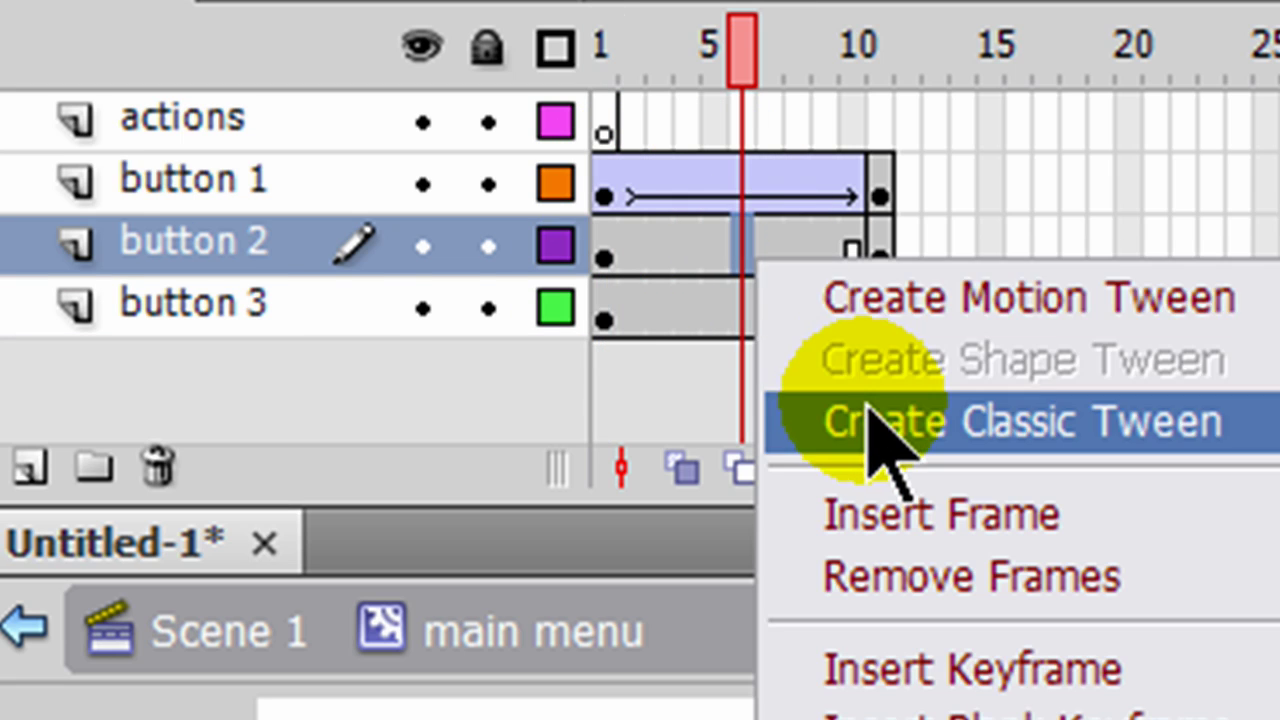
{"action": "left_click", "coordinate": [870, 420]}
{"action": "right_click", "coordinate": [743, 302]}
{"action": "left_click", "coordinate": [870, 470]}
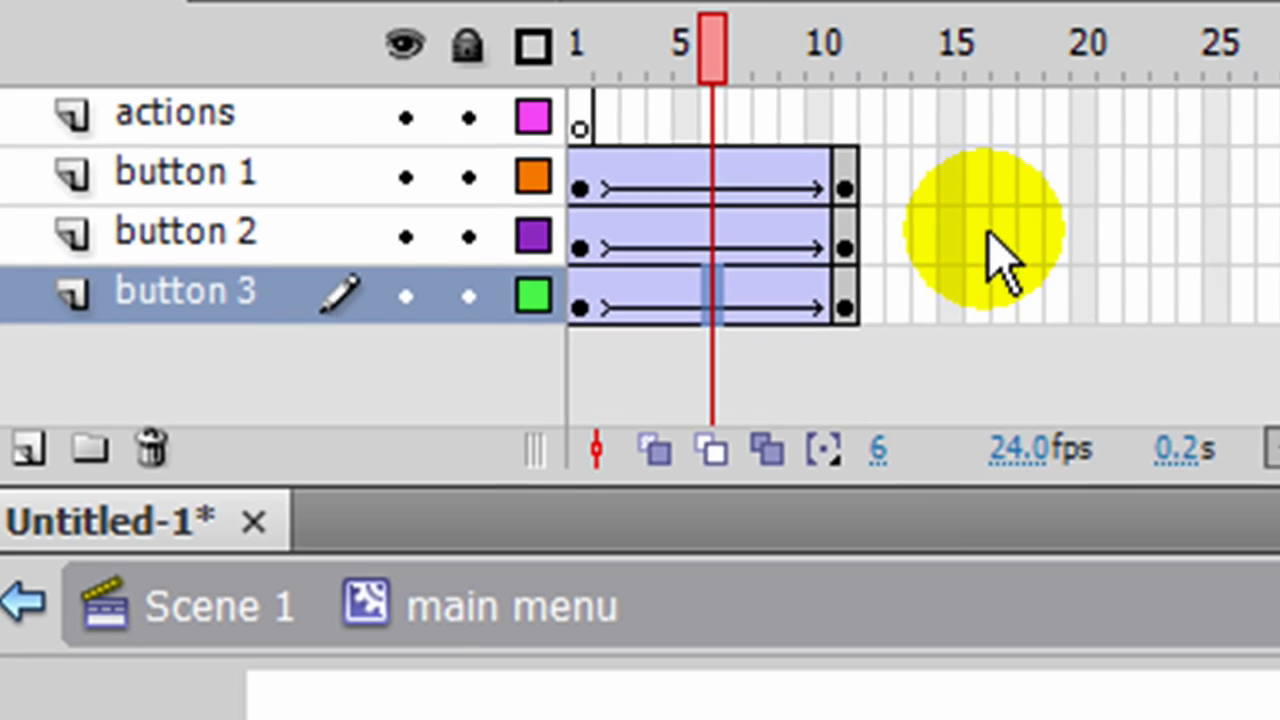
{"action": "key", "text": "Return"}
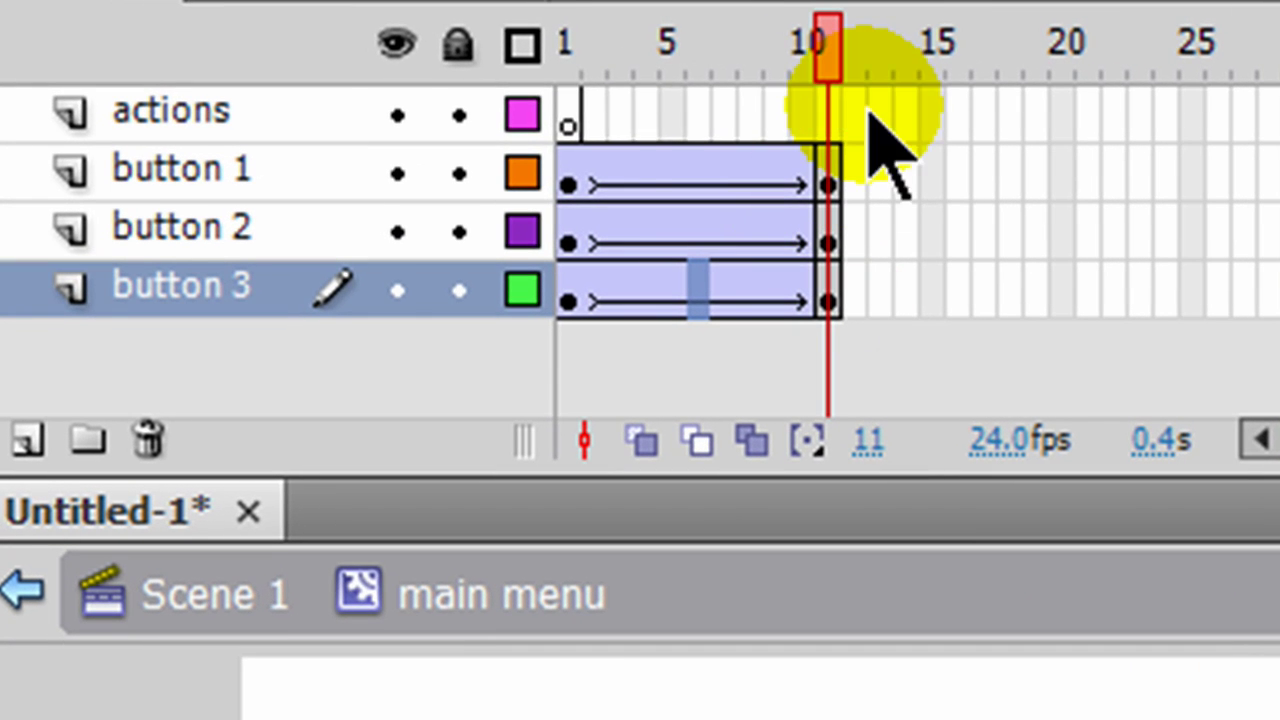
{"action": "left_click", "coordinate": [305, 64]}
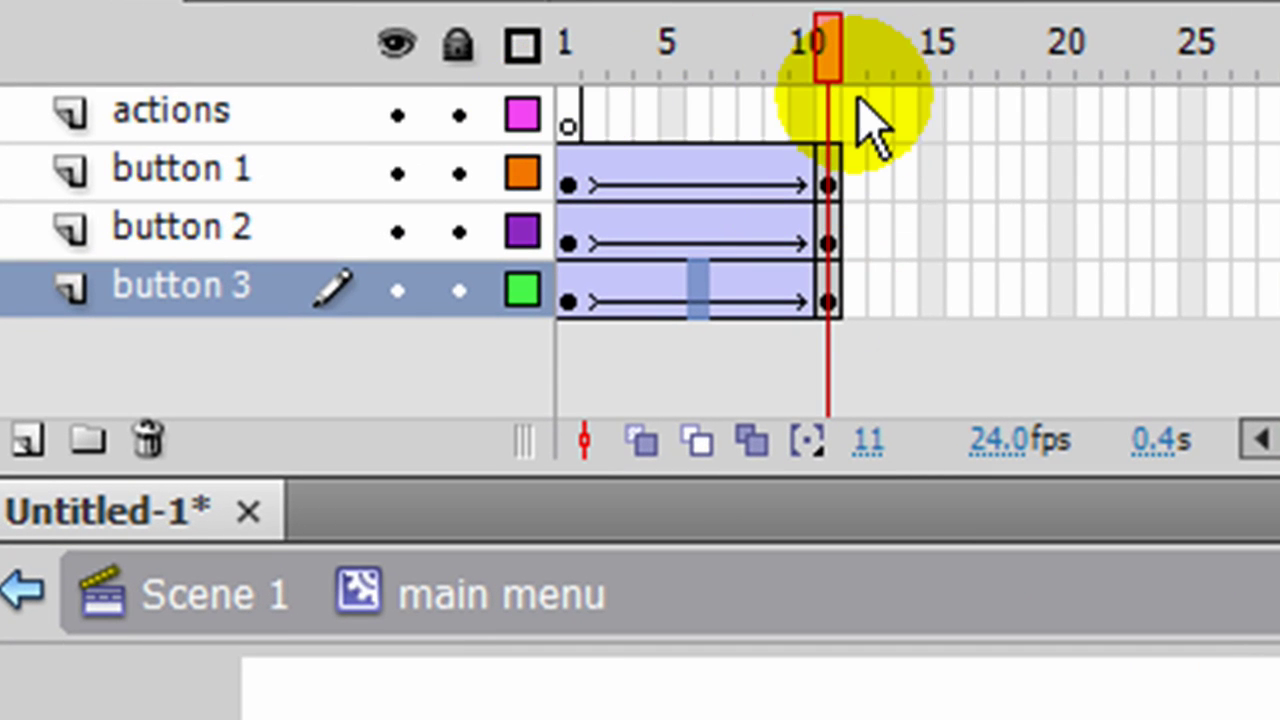
- Add a keyframe at frame 11 of the actions layer with stop(), then preview playback
{"action": "left_click", "coordinate": [826, 113]}
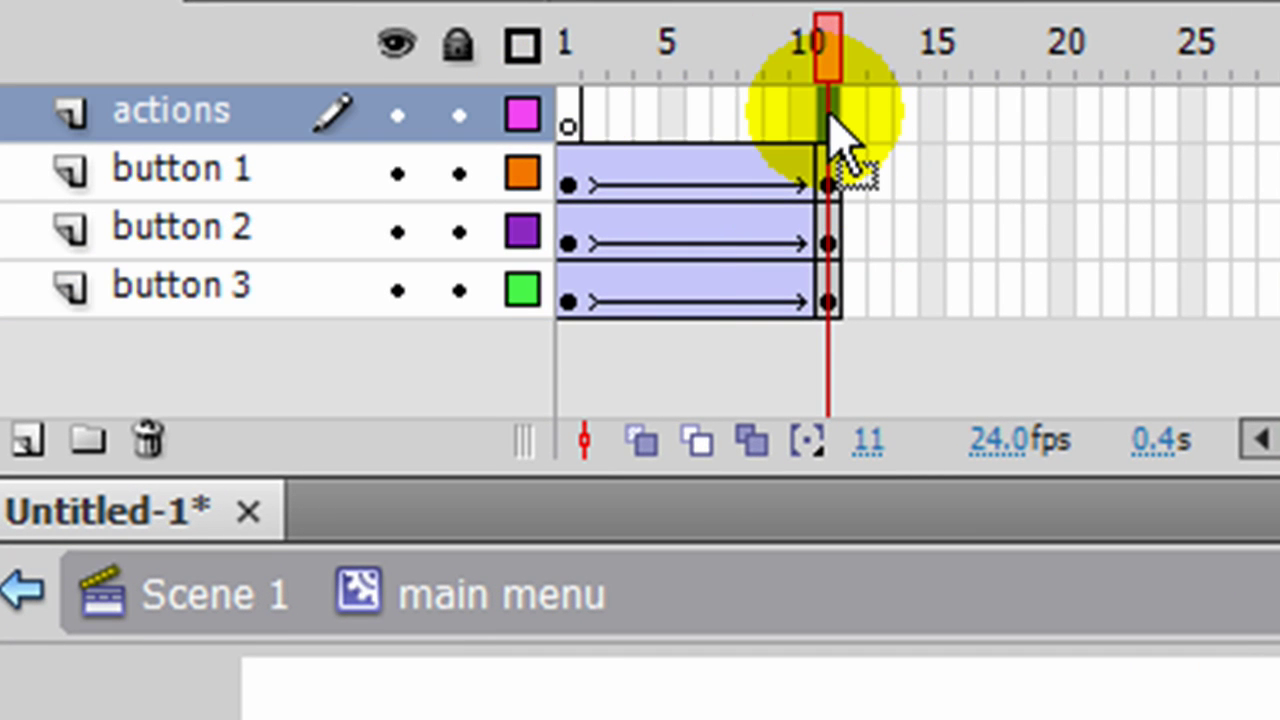
{"action": "key", "text": "F7"}
{"action": "right_click", "coordinate": [829, 117]}
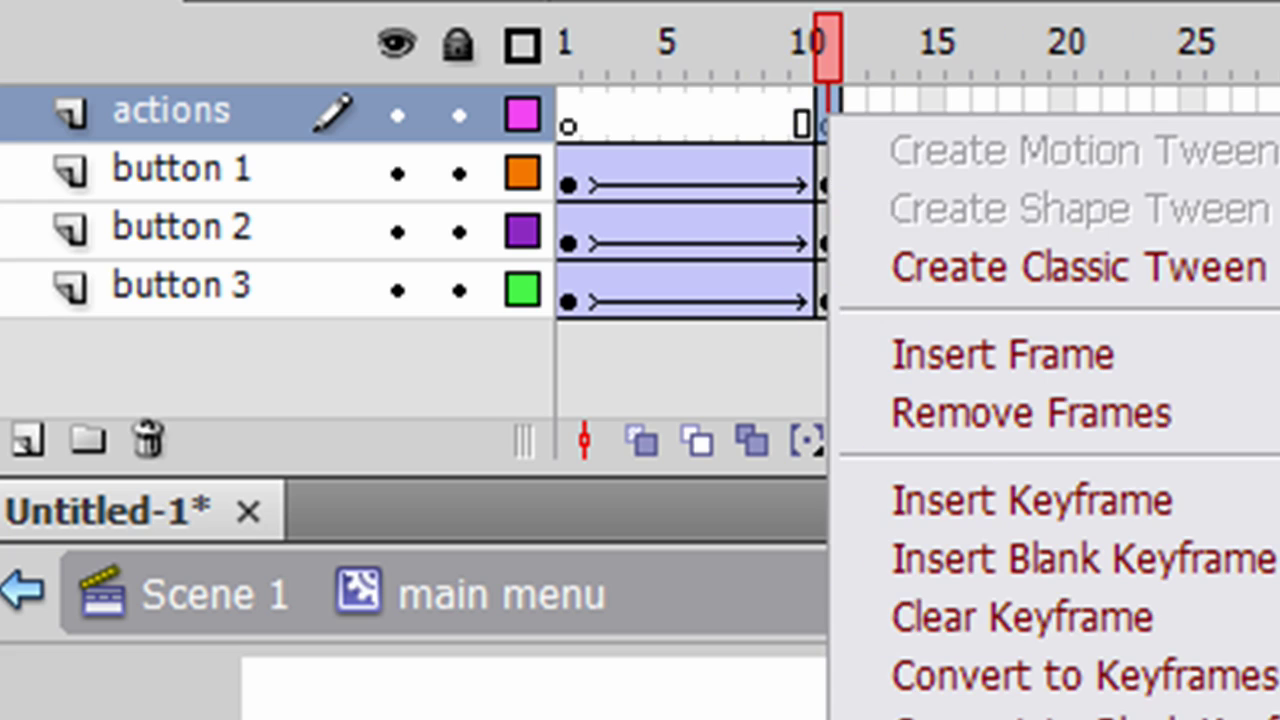
{"action": "key", "text": "F9"}
{"action": "type", "text": "stop"}
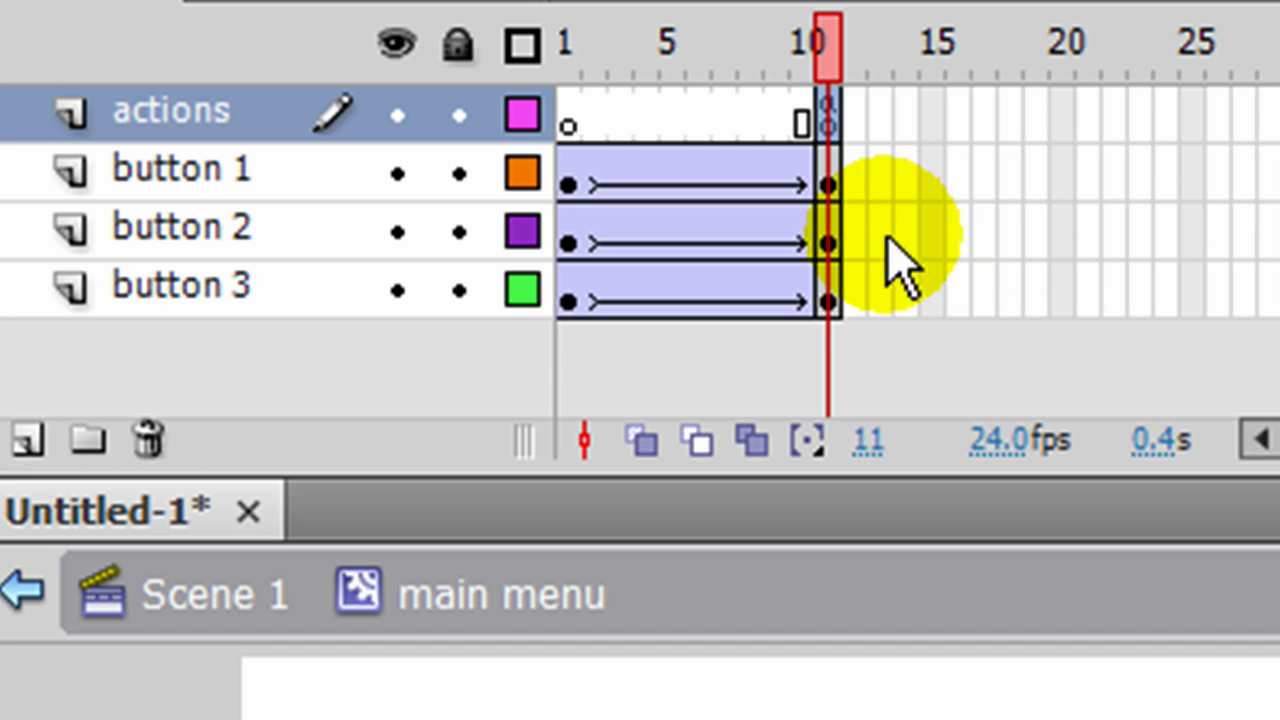
{"action": "key", "text": "Return"}
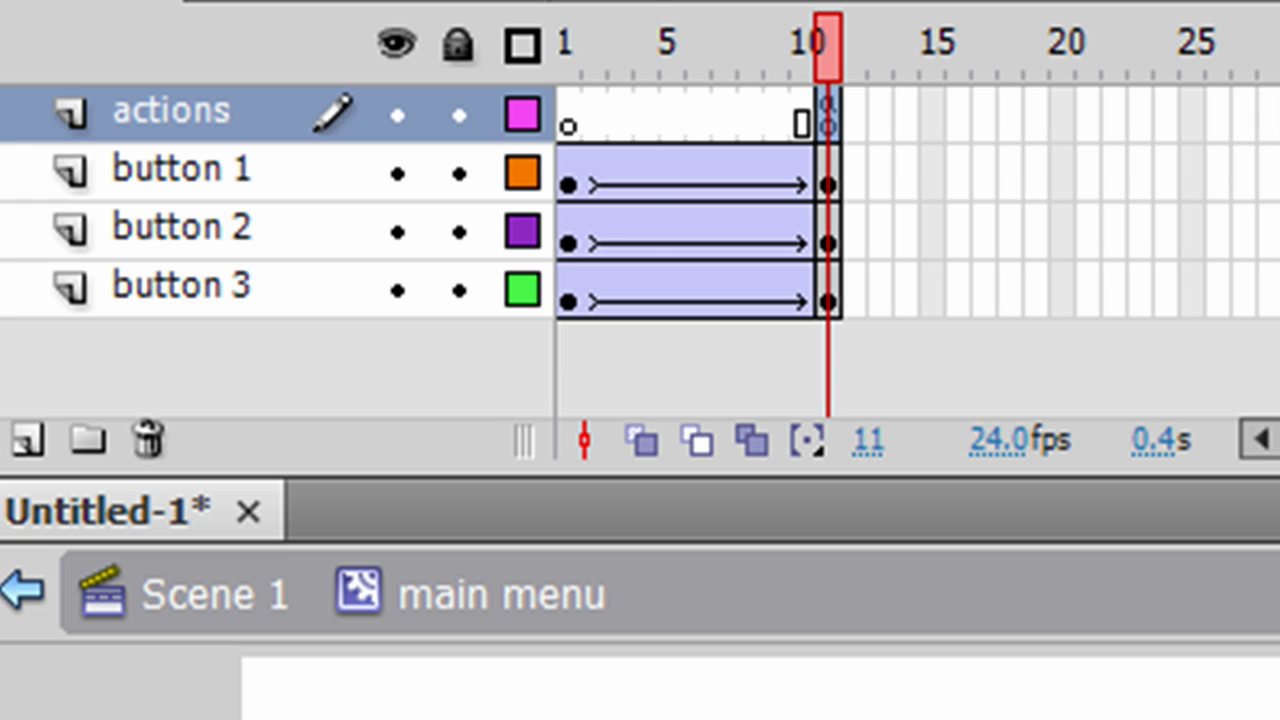
{"action": "key", "text": "Return"}
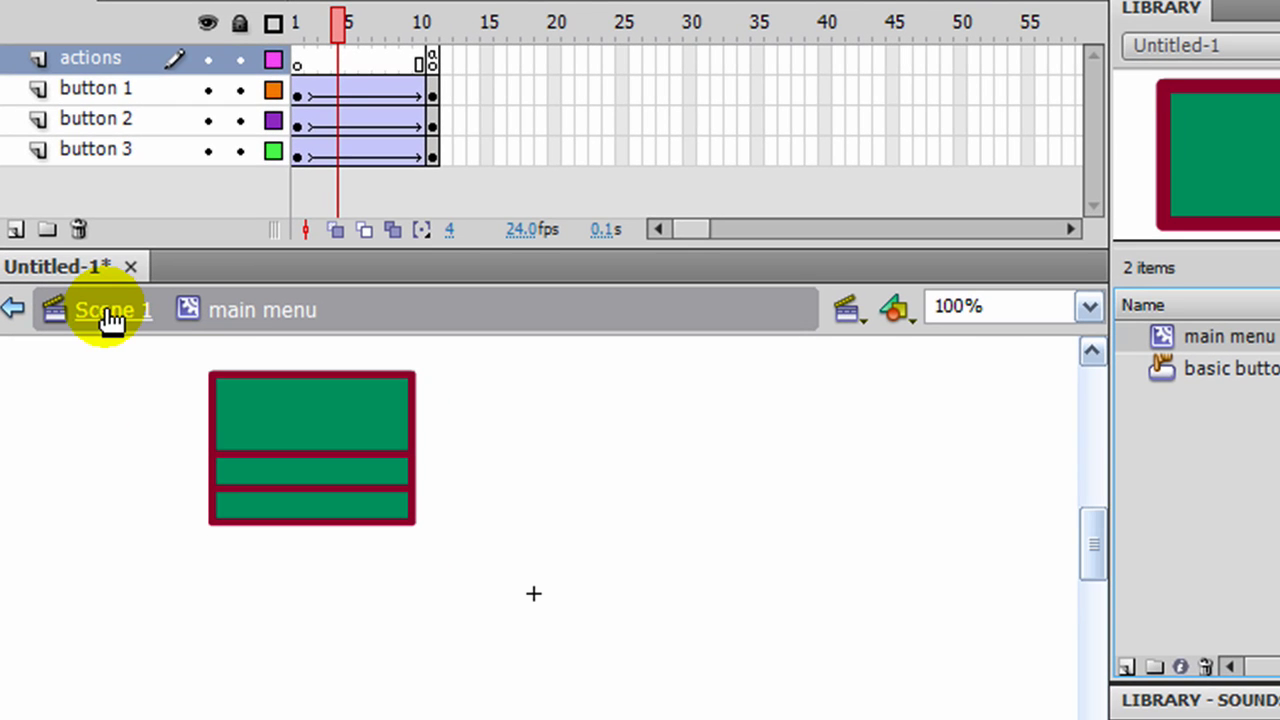
- Drag the 'main menu' clip onto Scene 1's stage and test the movie to see its three stacked buttons
{"action": "left_click", "coordinate": [108, 311]}
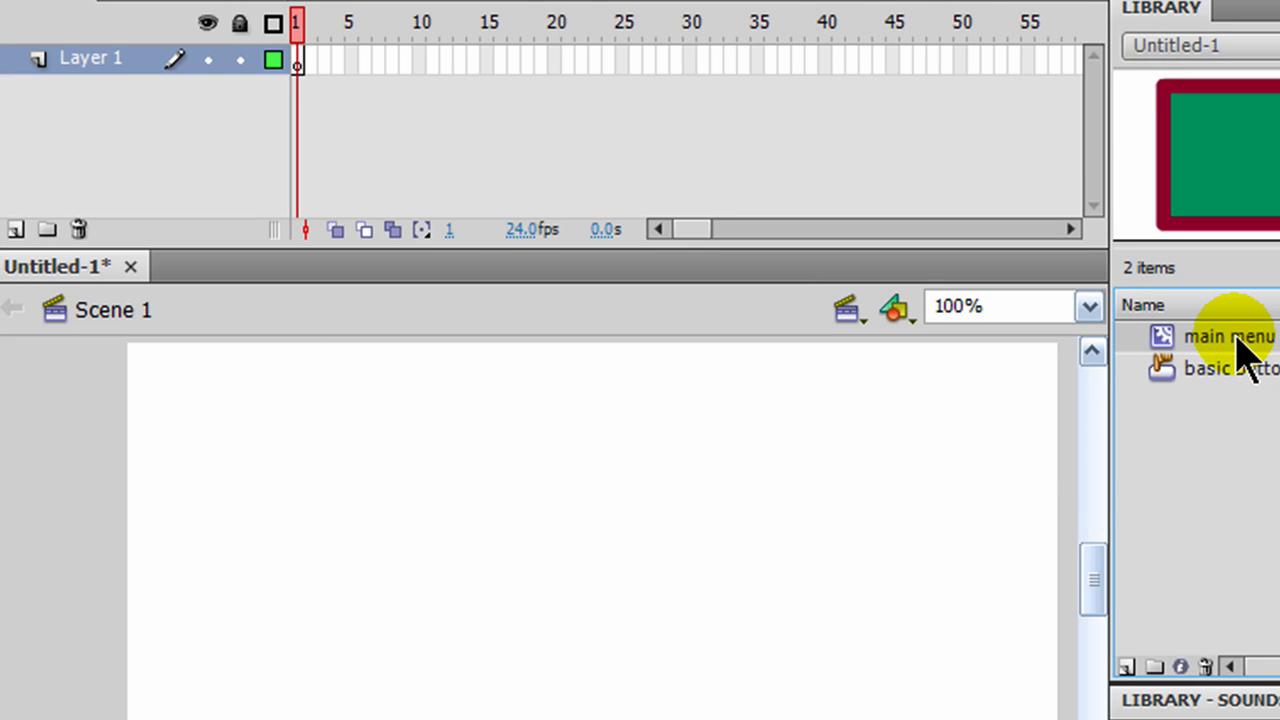
{"action": "left_click_drag", "start_coordinate": [1249, 337], "coordinate": [336, 451]}
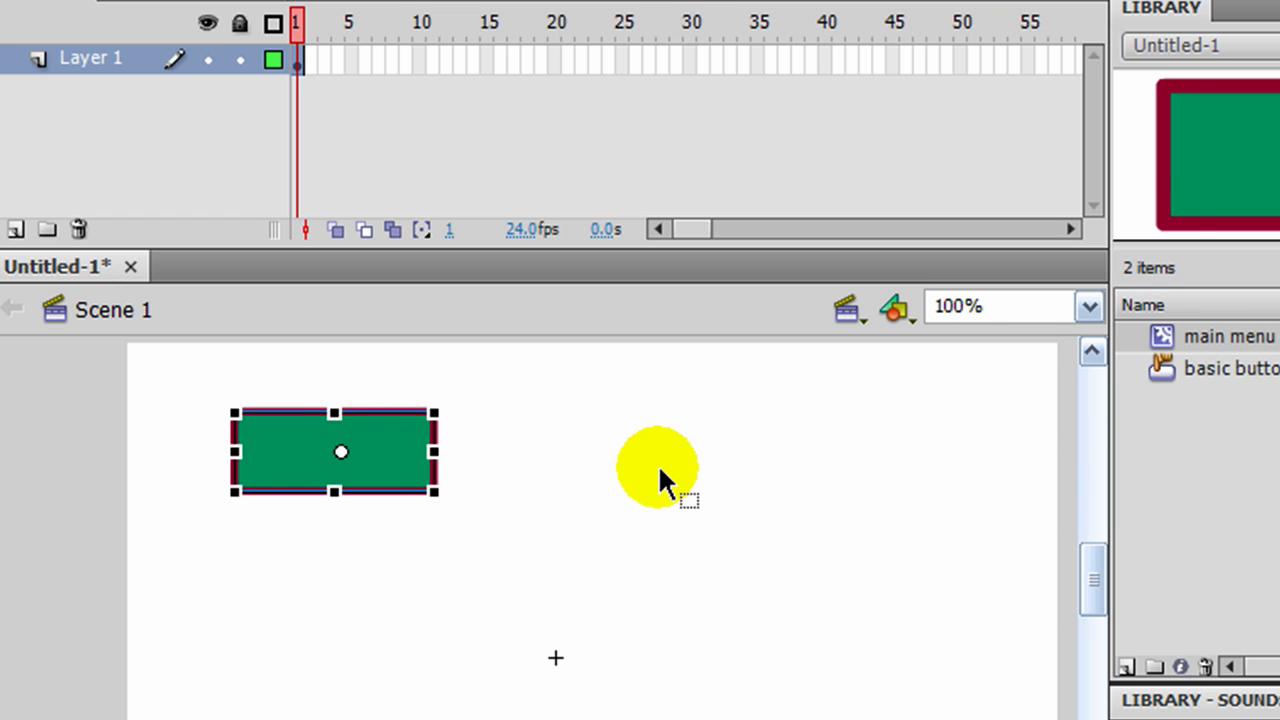
{"action": "key", "text": "ctrl+Return"}
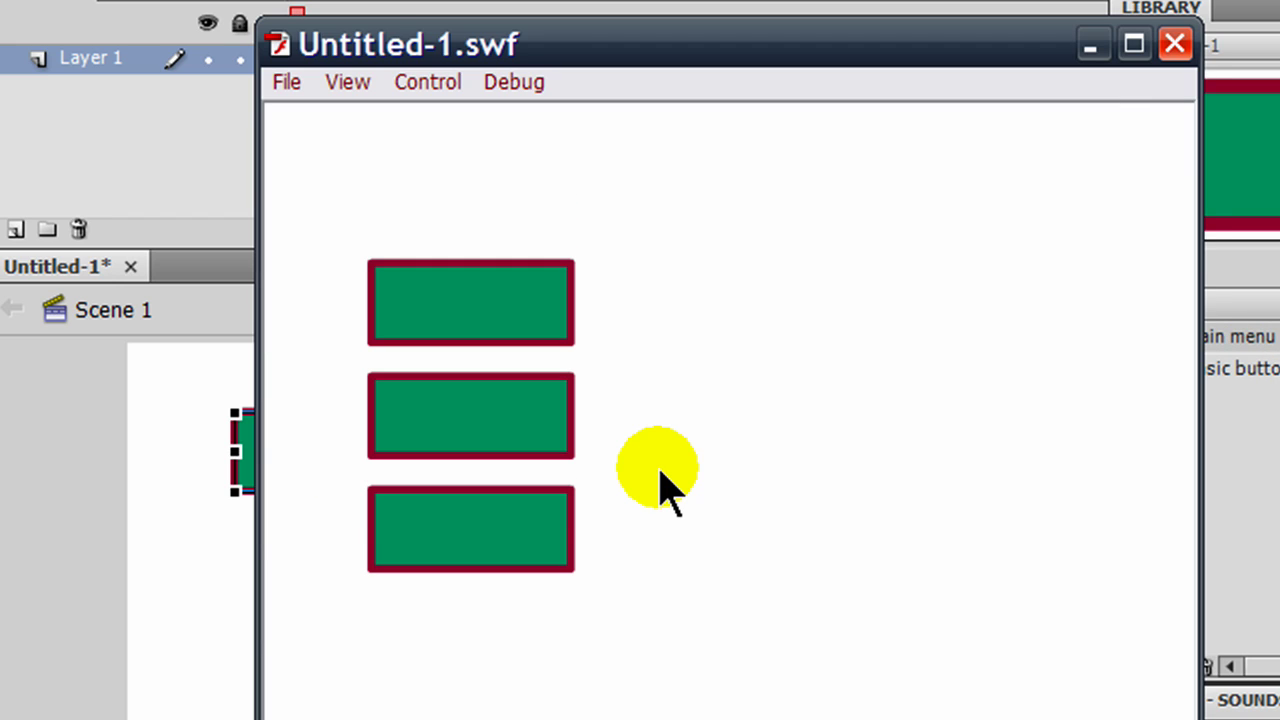
{"action": "left_click", "coordinate": [1178, 44]}
{"action": "left_click", "coordinate": [747, 391]}
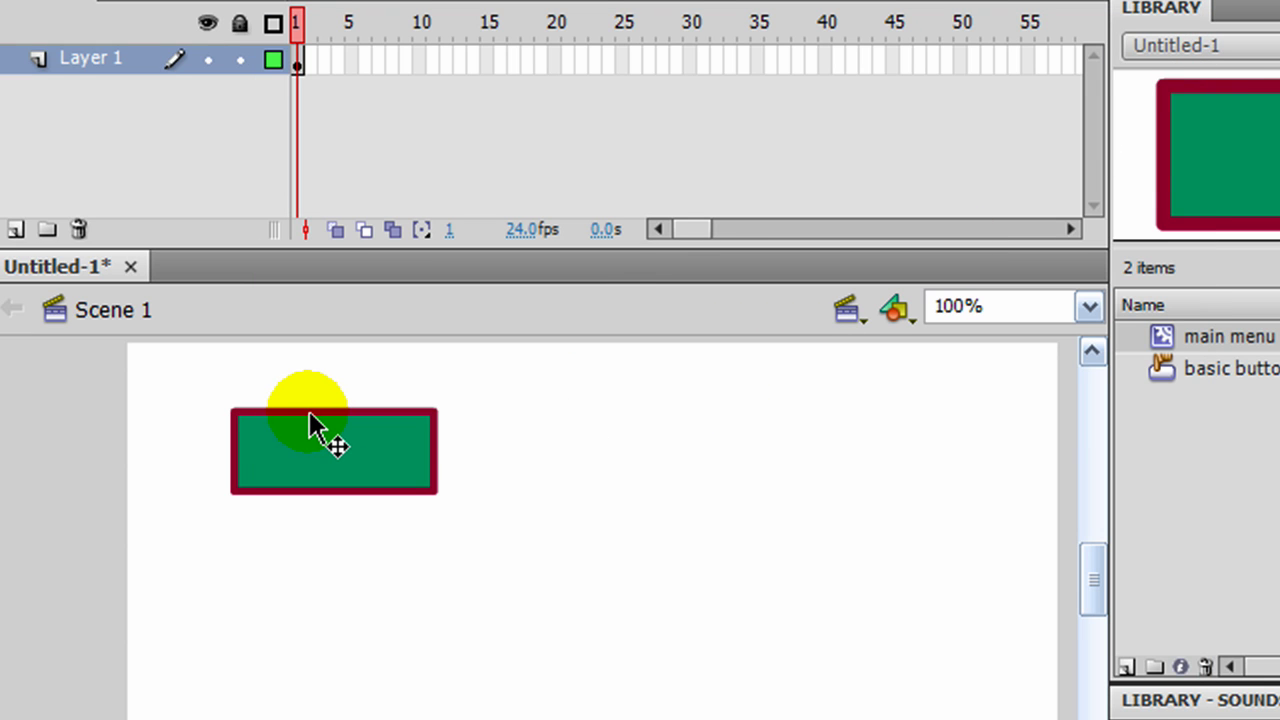
{"action": "left_click", "coordinate": [116, 318]}
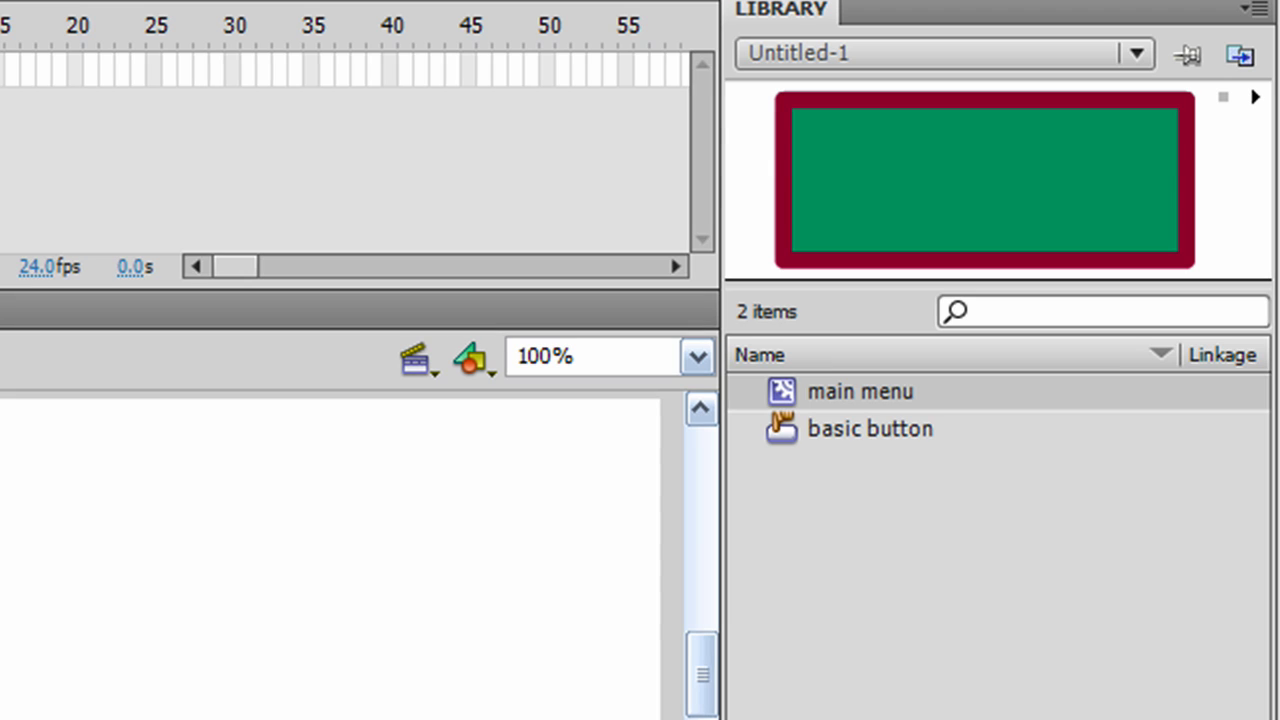
- Edit the main menu clip in place and select its first green button
{"action": "left_click", "coordinate": [858, 392]}
{"action": "right_click", "coordinate": [858, 392]}
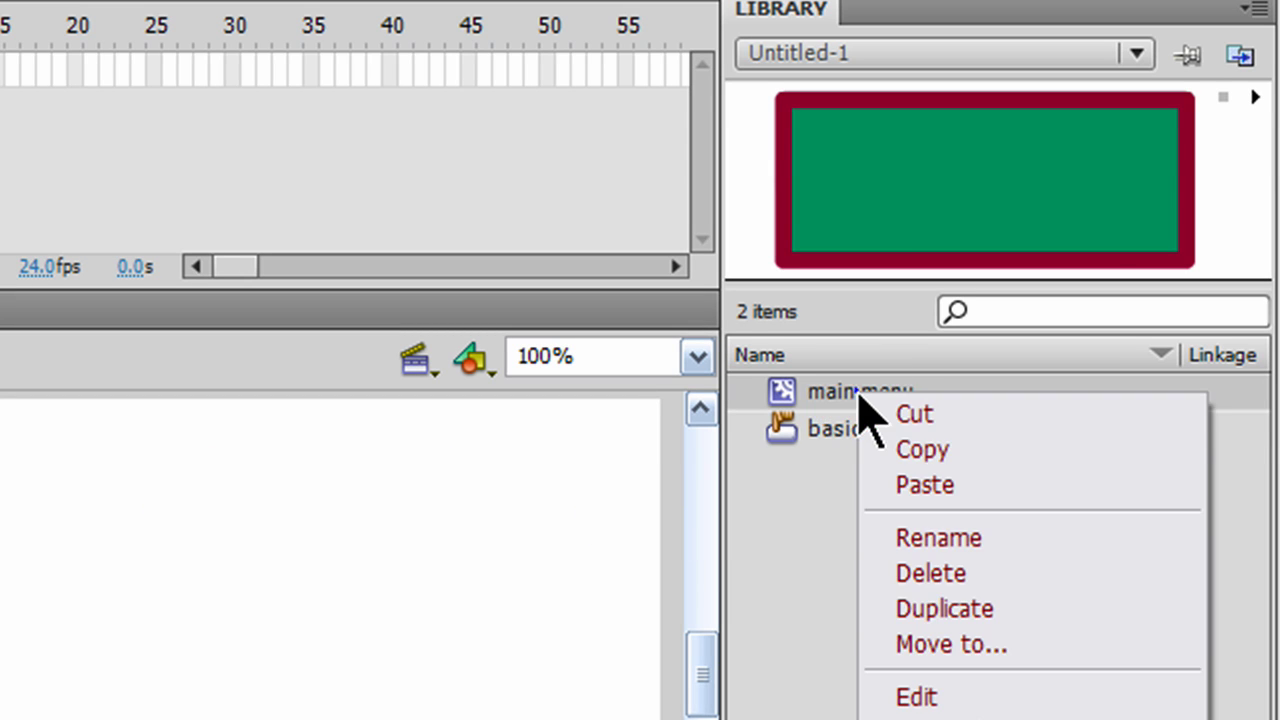
{"action": "left_click", "coordinate": [922, 697]}
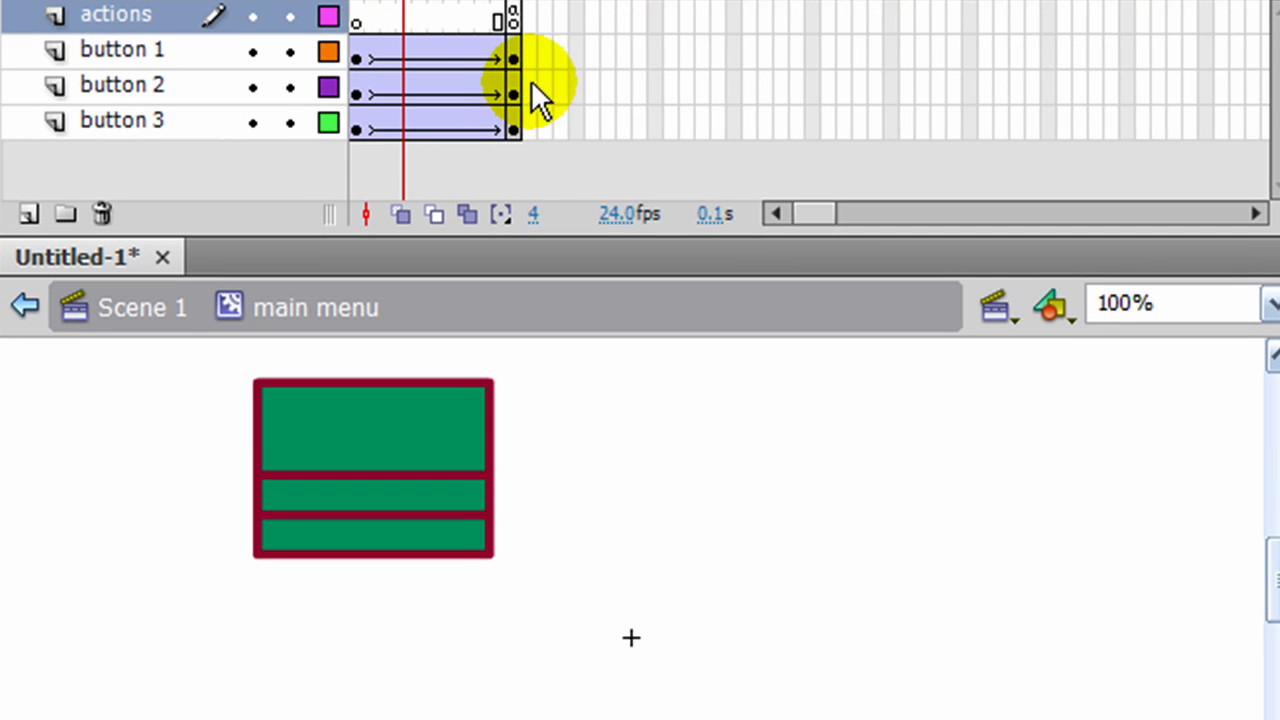
{"action": "left_click", "coordinate": [511, 50]}
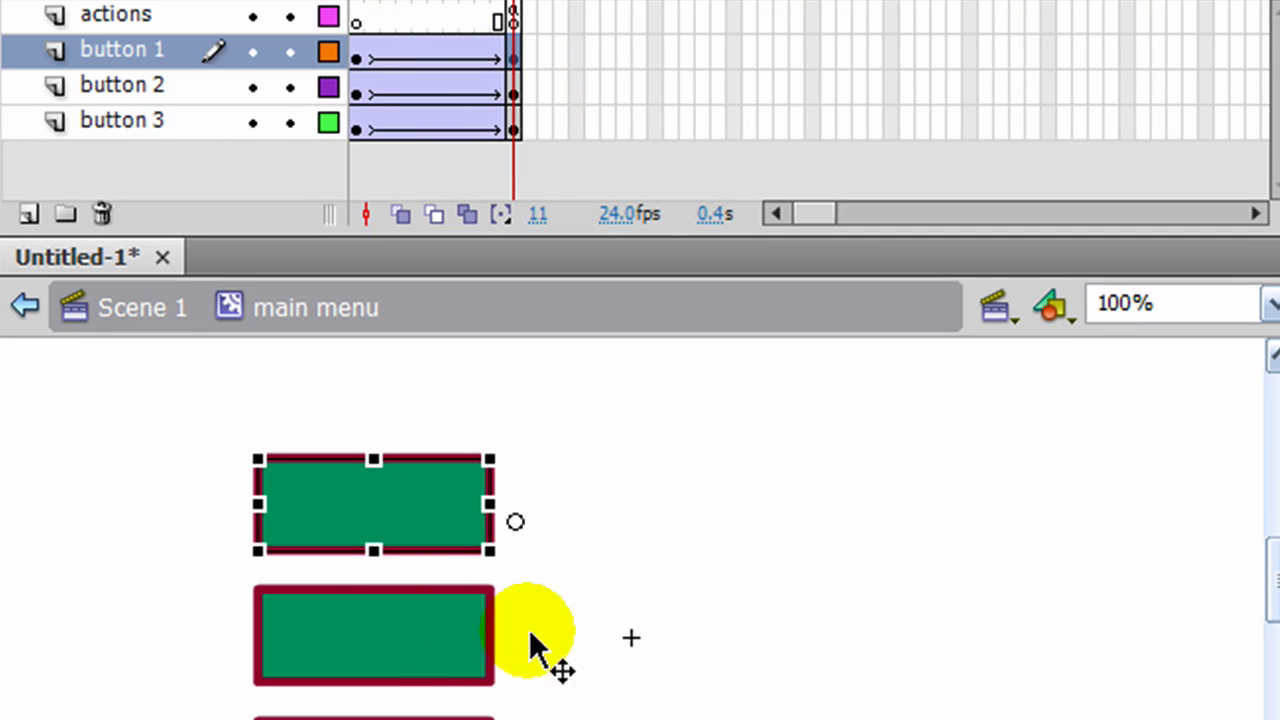
{"action": "left_click", "coordinate": [412, 660]}
{"action": "left_click", "coordinate": [412, 717]}
{"action": "left_click", "coordinate": [409, 652]}
{"action": "left_click", "coordinate": [407, 513]}
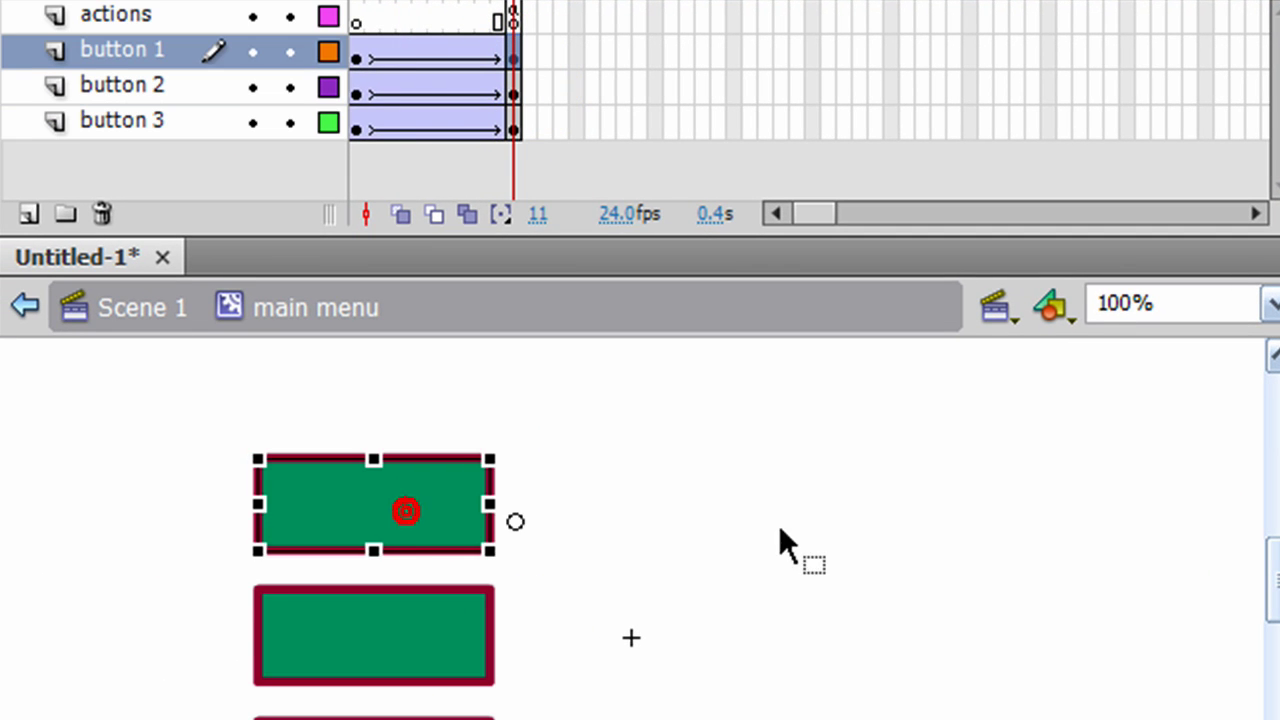
{"action": "left_click", "coordinate": [778, 527]}
{"action": "left_click", "coordinate": [418, 512]}
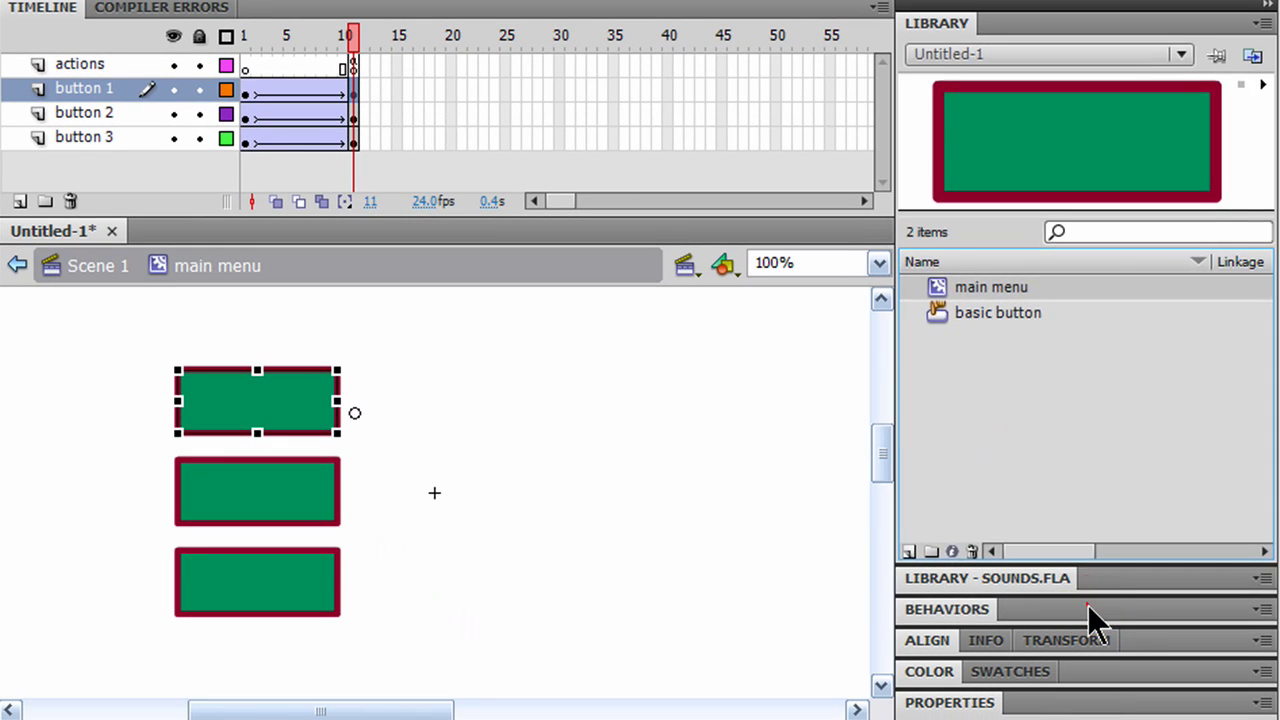
- Add a Goto and Stop behaviour to the button targeting _root at frame 20
{"action": "left_click", "coordinate": [1087, 607]}
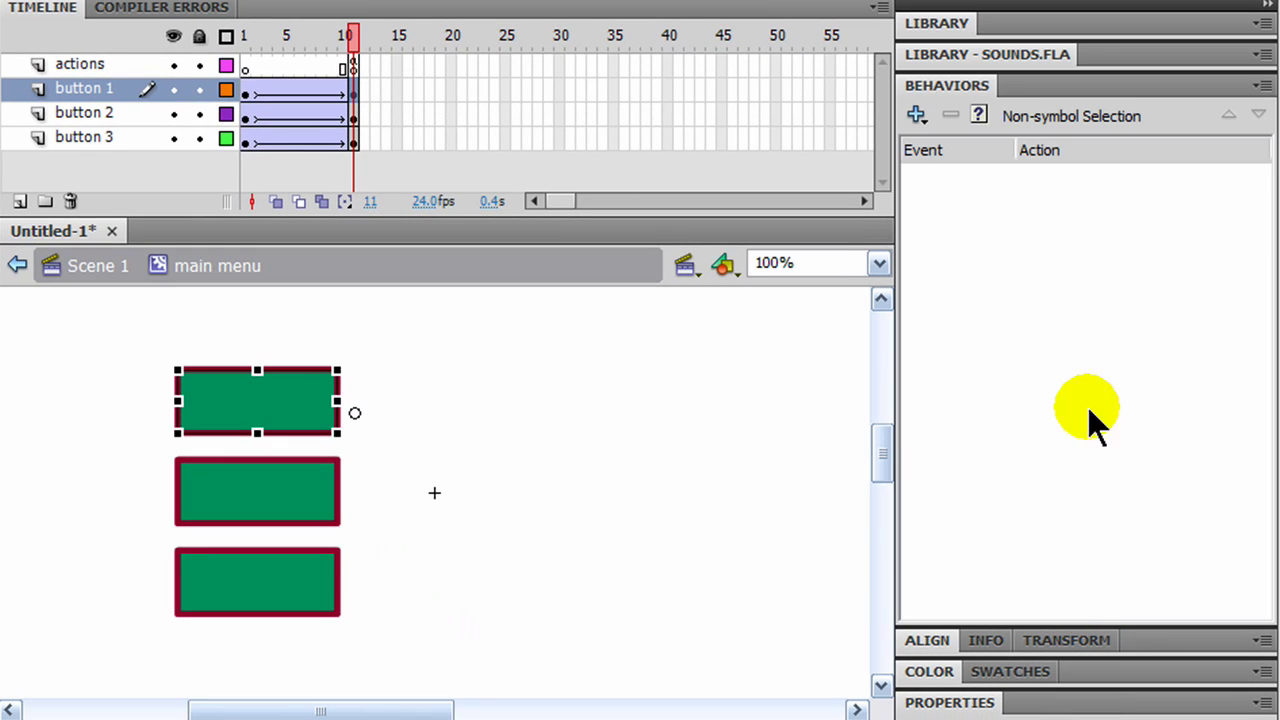
{"action": "left_click", "coordinate": [916, 115]}
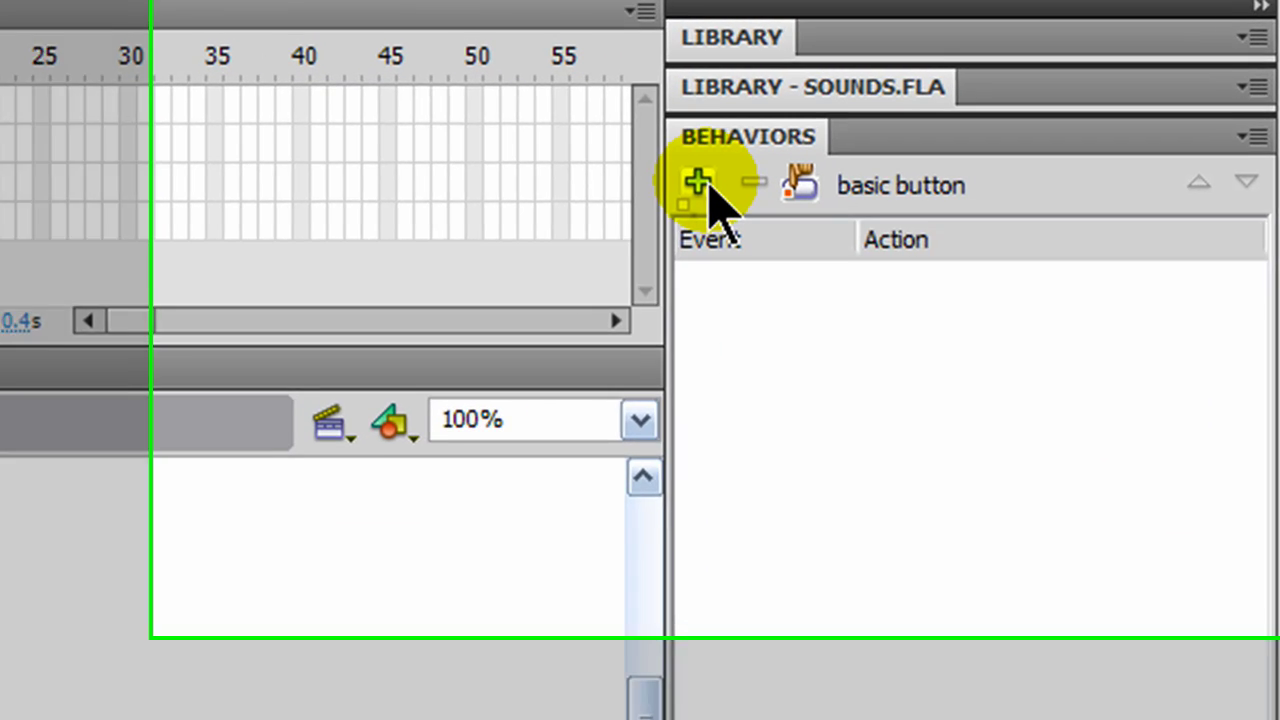
{"action": "left_click", "coordinate": [916, 115]}
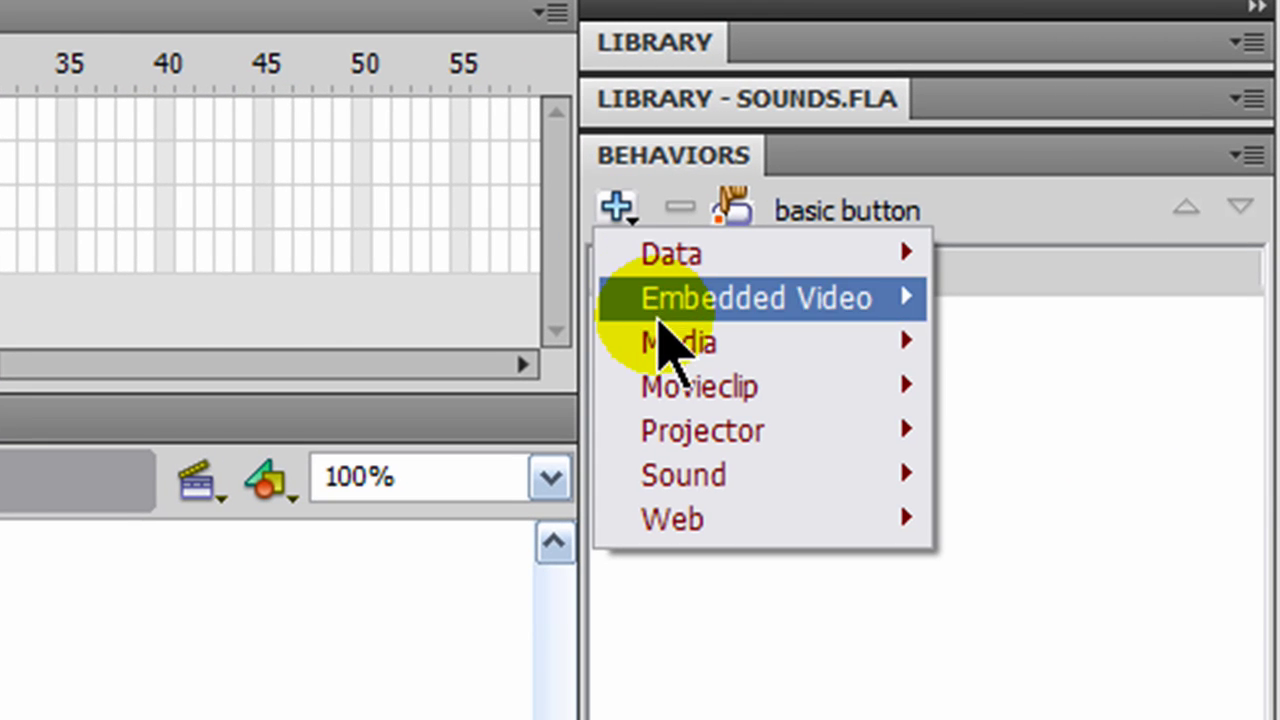
{"action": "mouse_move", "coordinate": [683, 395]}
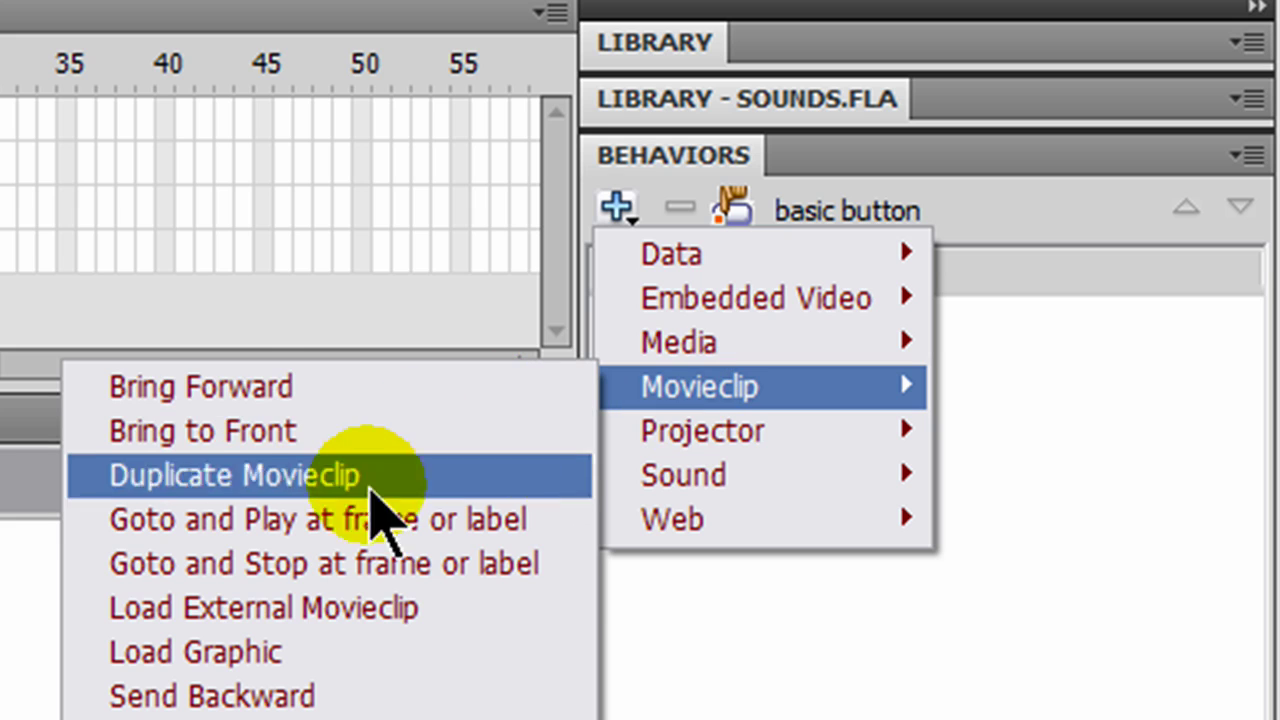
{"action": "left_click", "coordinate": [292, 565]}
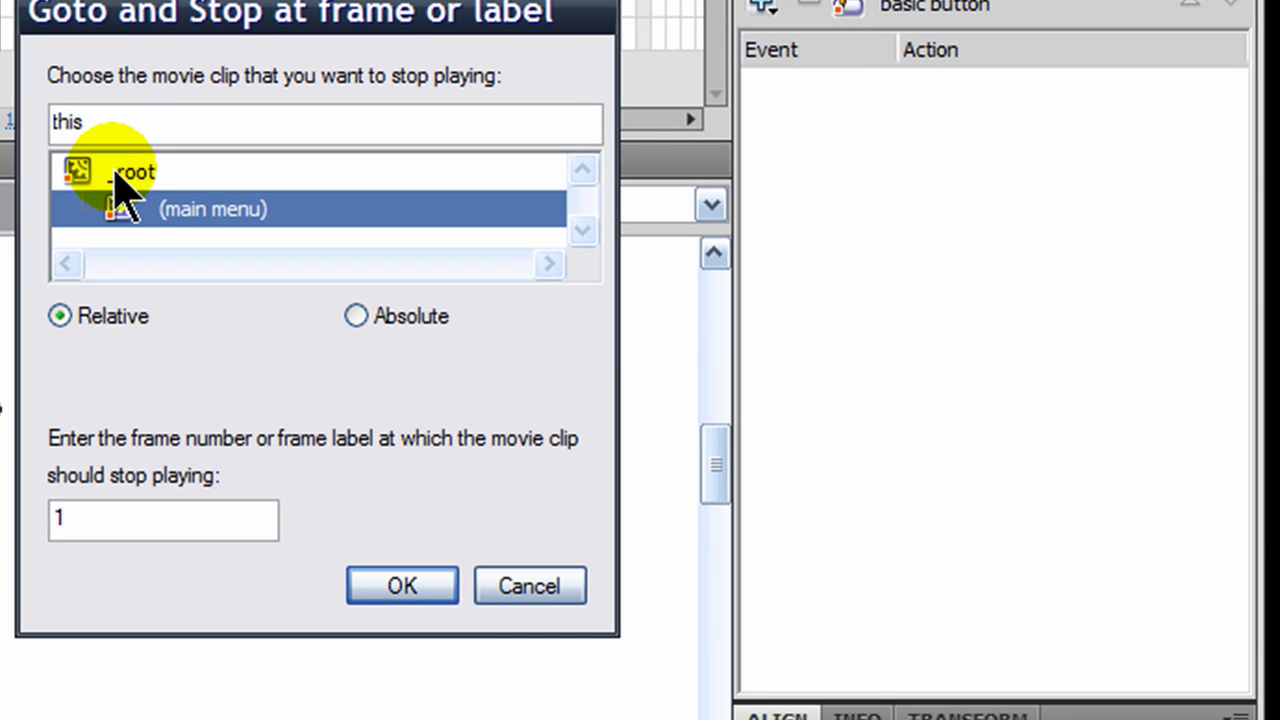
{"action": "left_click", "coordinate": [116, 172]}
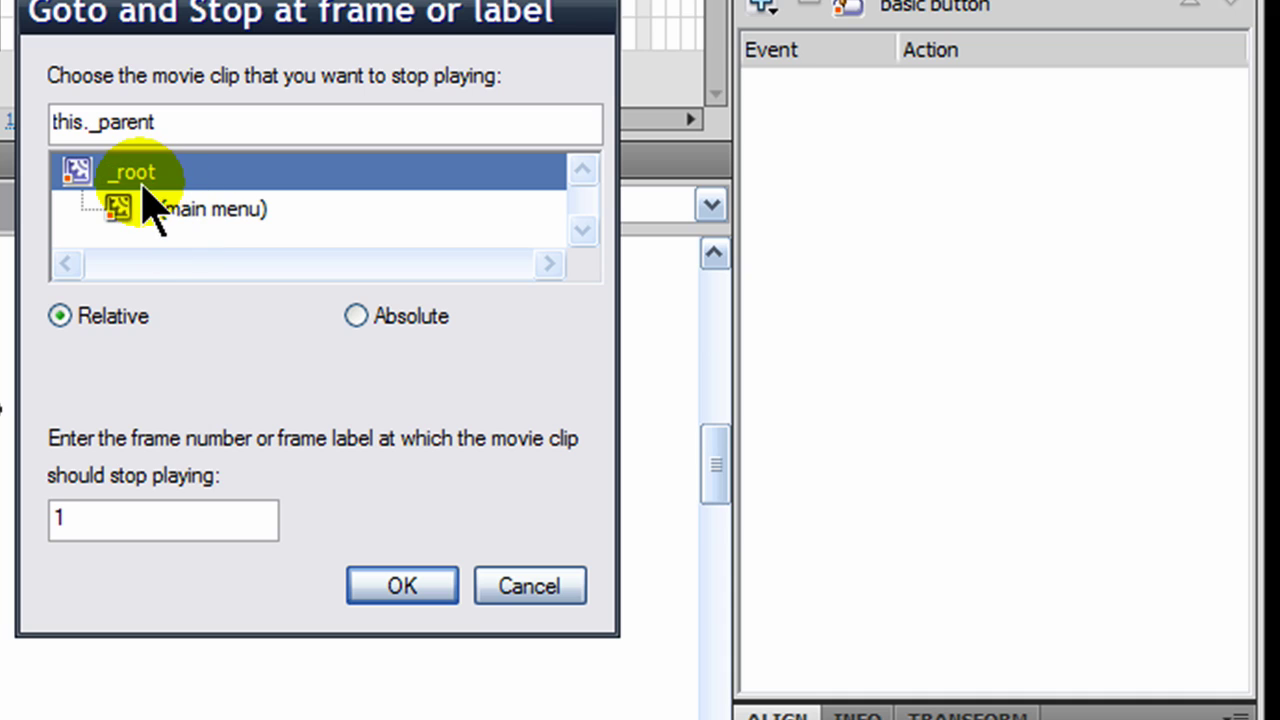
{"action": "double_click", "coordinate": [95, 512]}
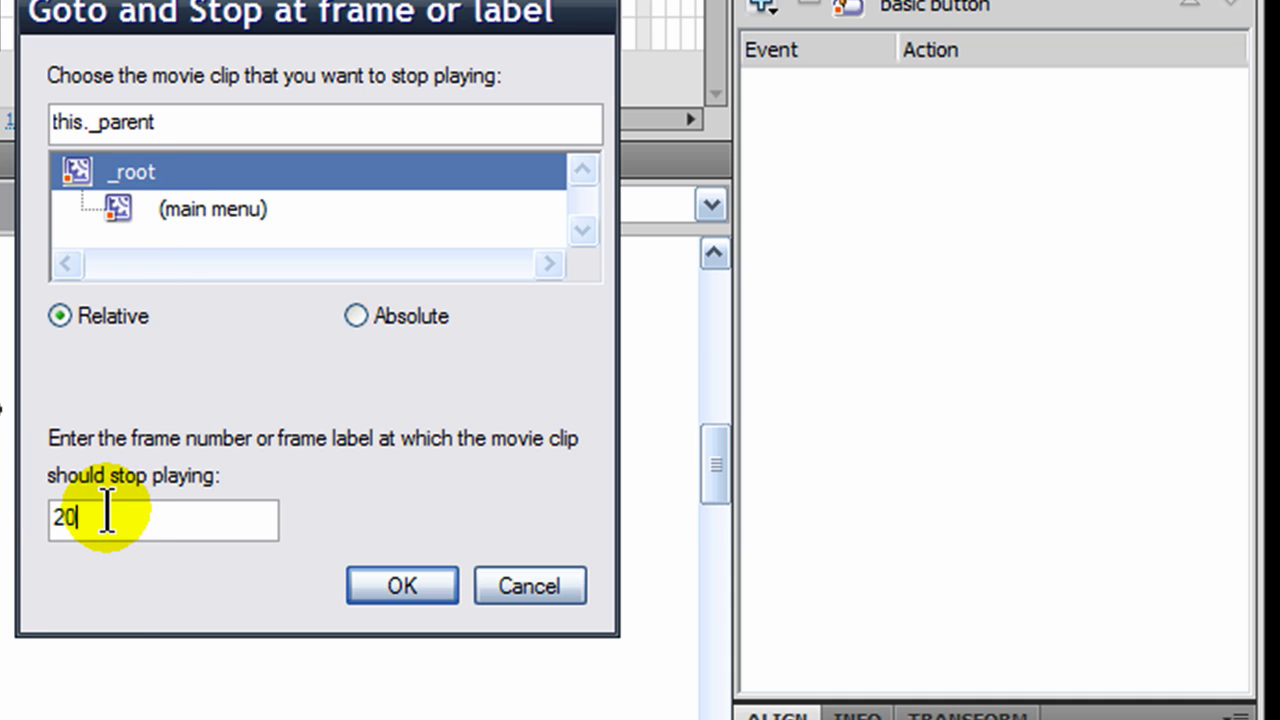
{"action": "left_click", "coordinate": [432, 588]}
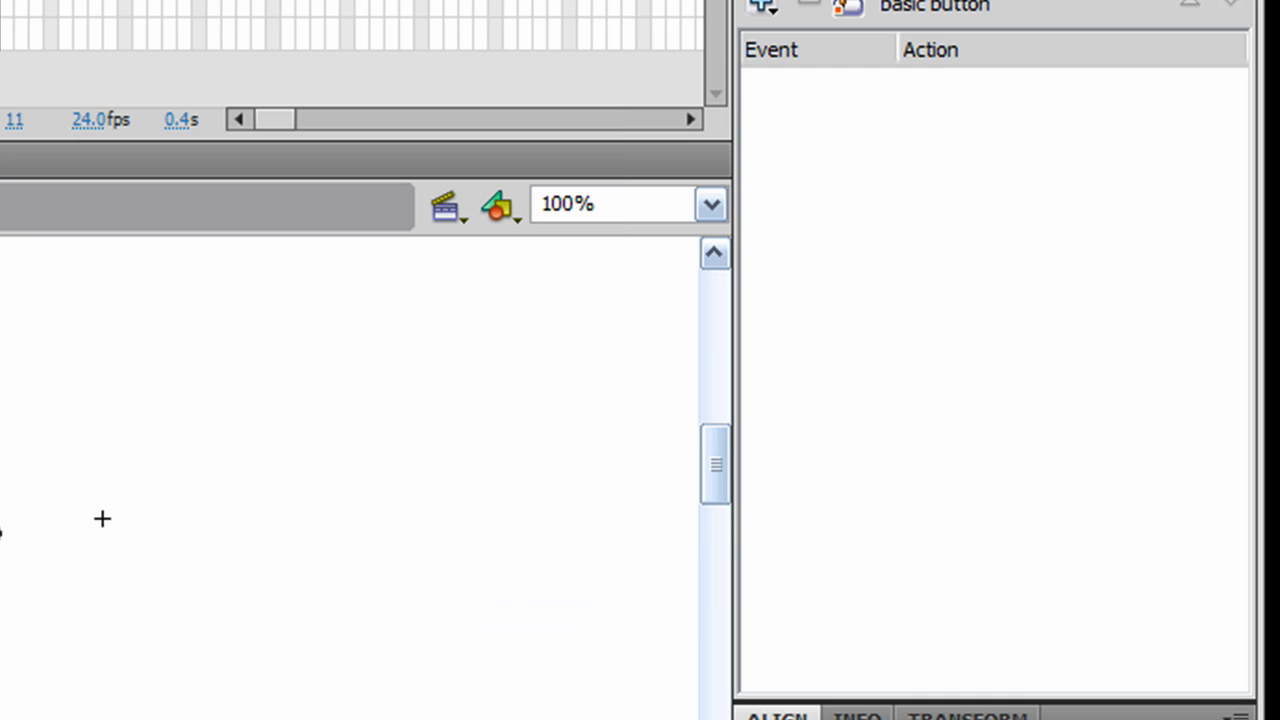
- Add a Goto and Play behaviour targeting _root from frame 40
{"action": "left_click", "coordinate": [763, 7]}
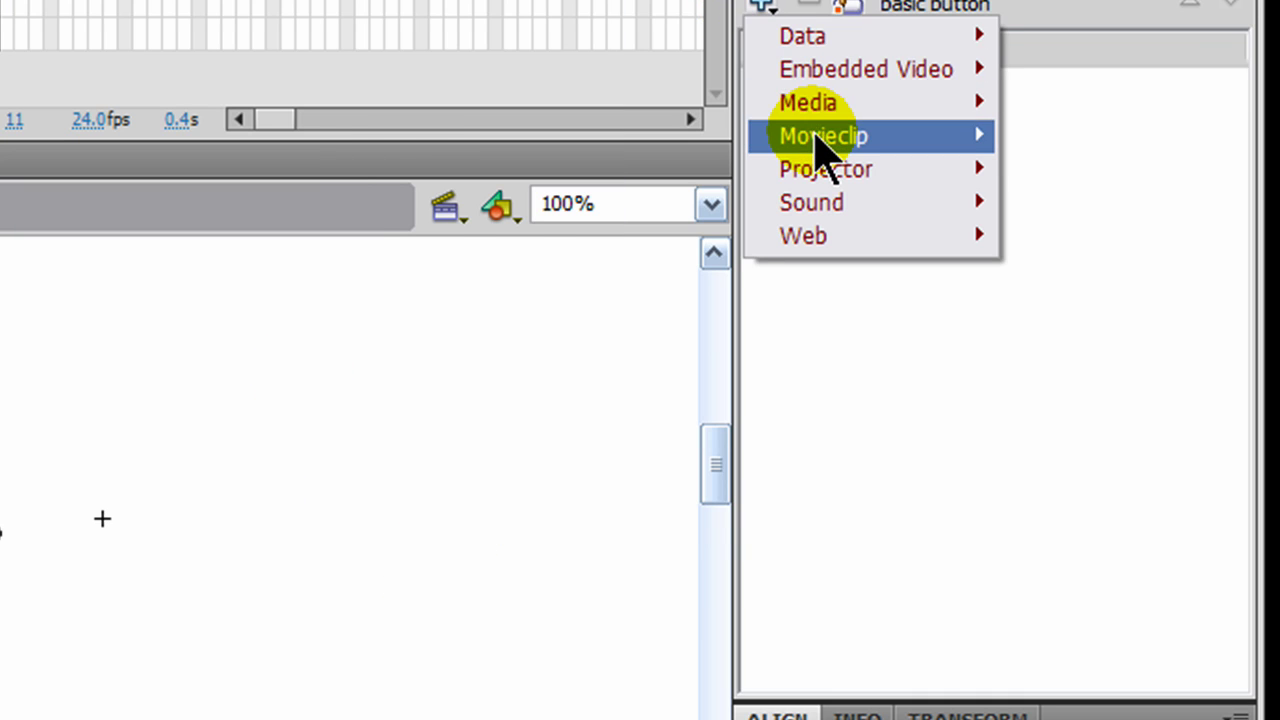
{"action": "mouse_move", "coordinate": [815, 134]}
{"action": "left_click", "coordinate": [520, 236]}
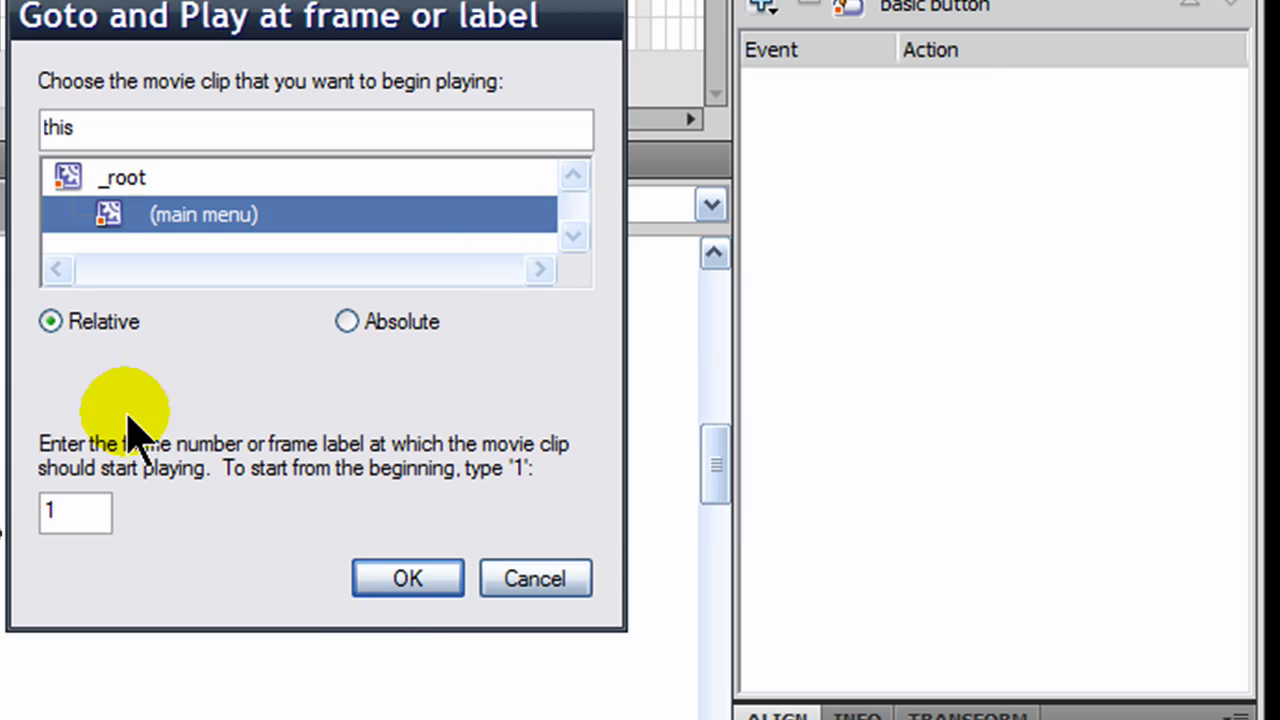
{"action": "left_click", "coordinate": [66, 177]}
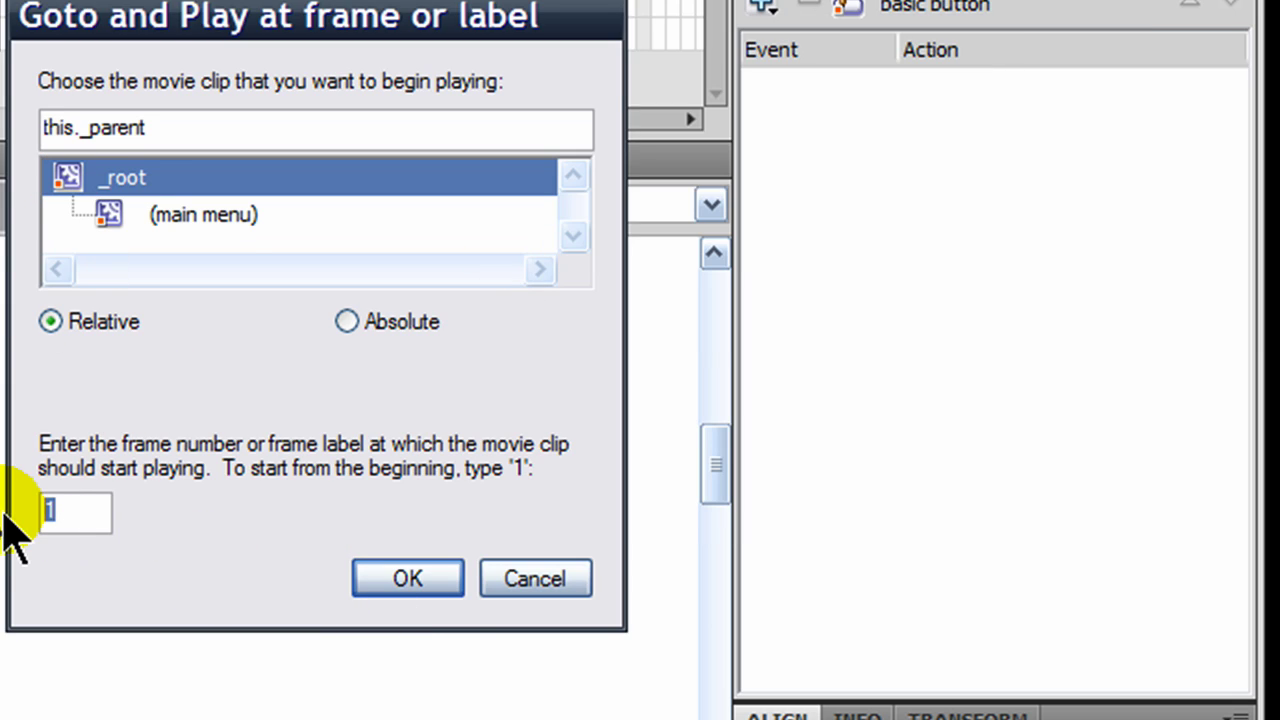
{"action": "type", "text": "40"}
{"action": "left_click", "coordinate": [418, 578]}
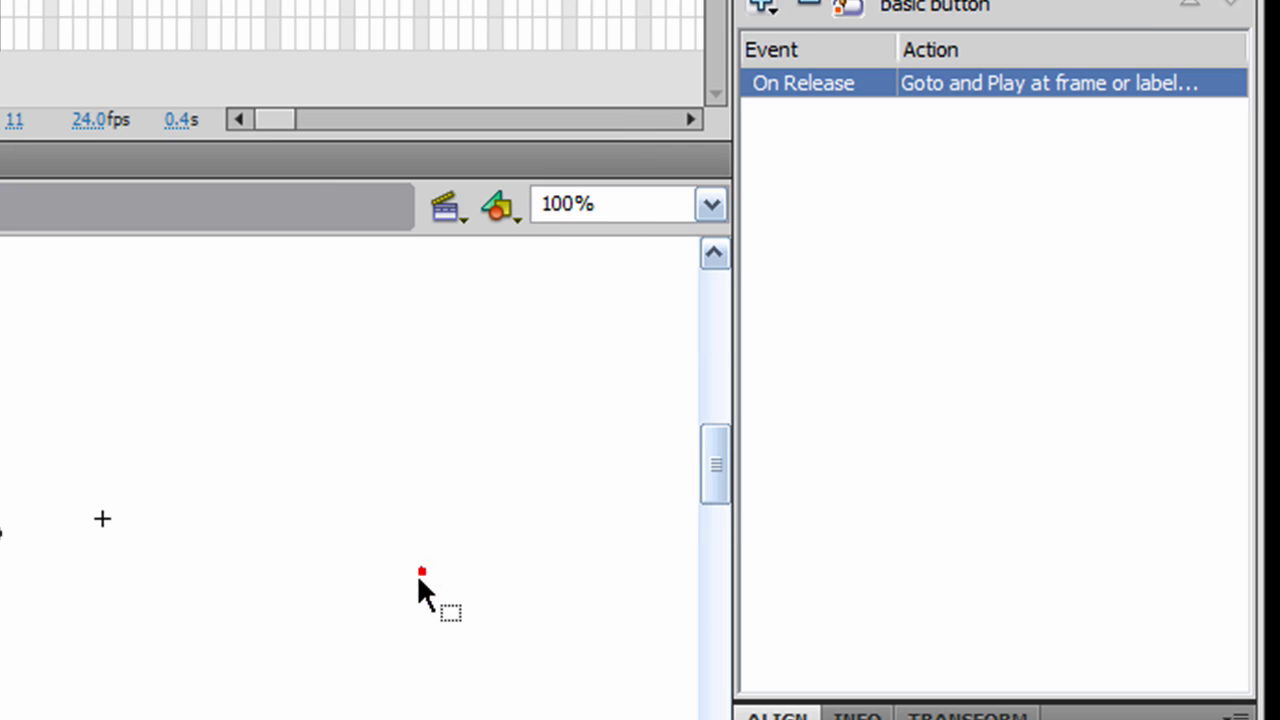
- Add a Movieclip Goto and Stop behaviour targeting _root at frame 60, then return to Scene 1
{"action": "left_click", "coordinate": [764, 6]}
{"action": "left_click", "coordinate": [794, 102]}
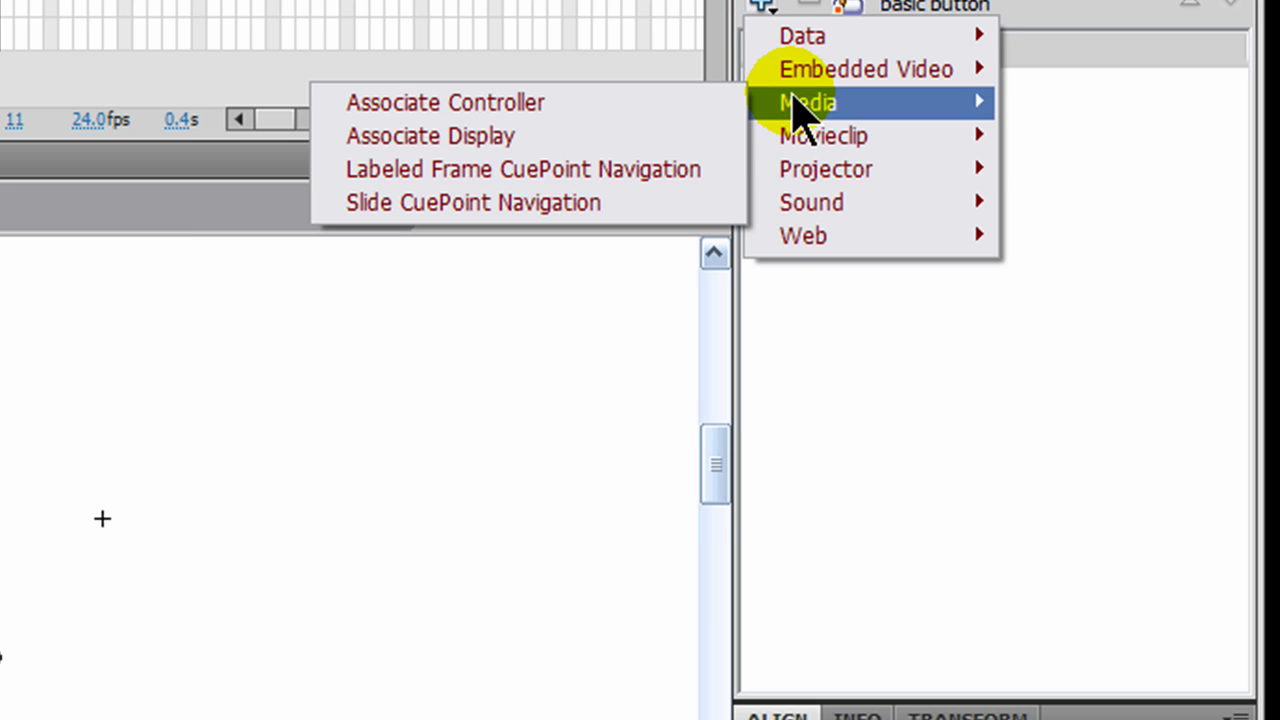
{"action": "left_click", "coordinate": [803, 135]}
{"action": "left_click", "coordinate": [488, 270]}
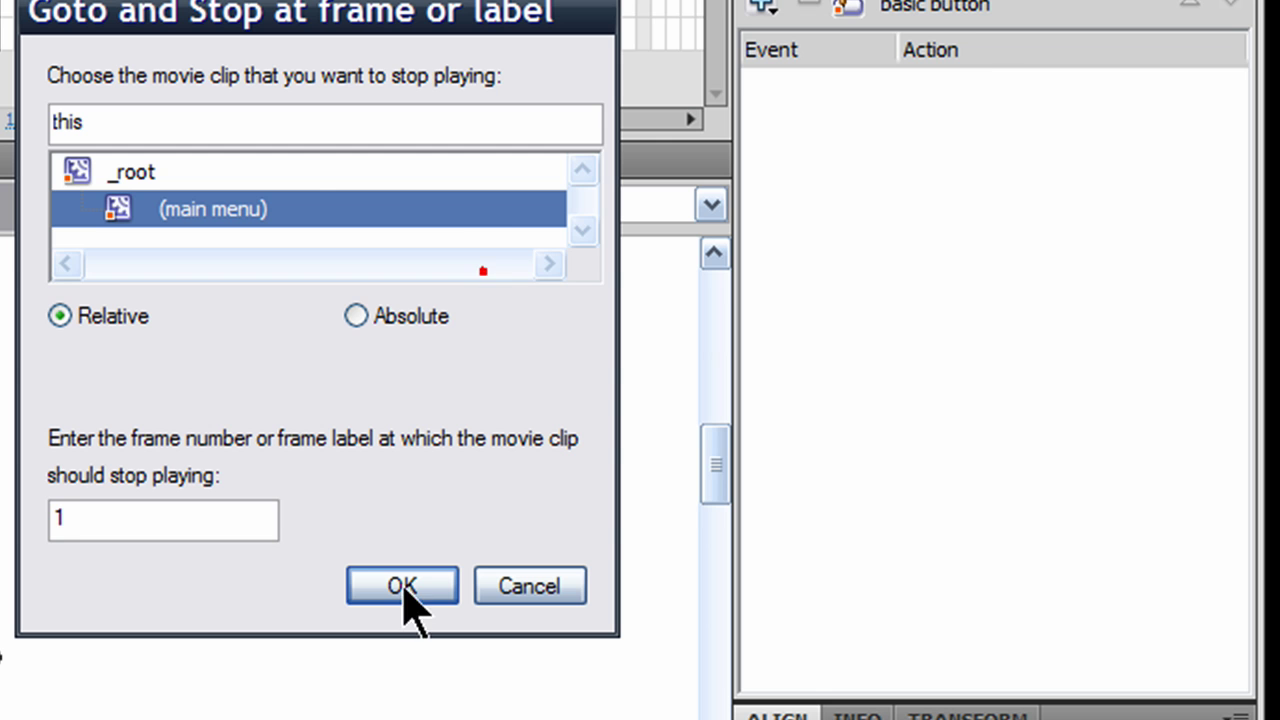
{"action": "left_click_drag", "start_coordinate": [94, 520], "coordinate": [14, 528]}
{"action": "type", "text": "60"}
{"action": "left_click", "coordinate": [110, 172]}
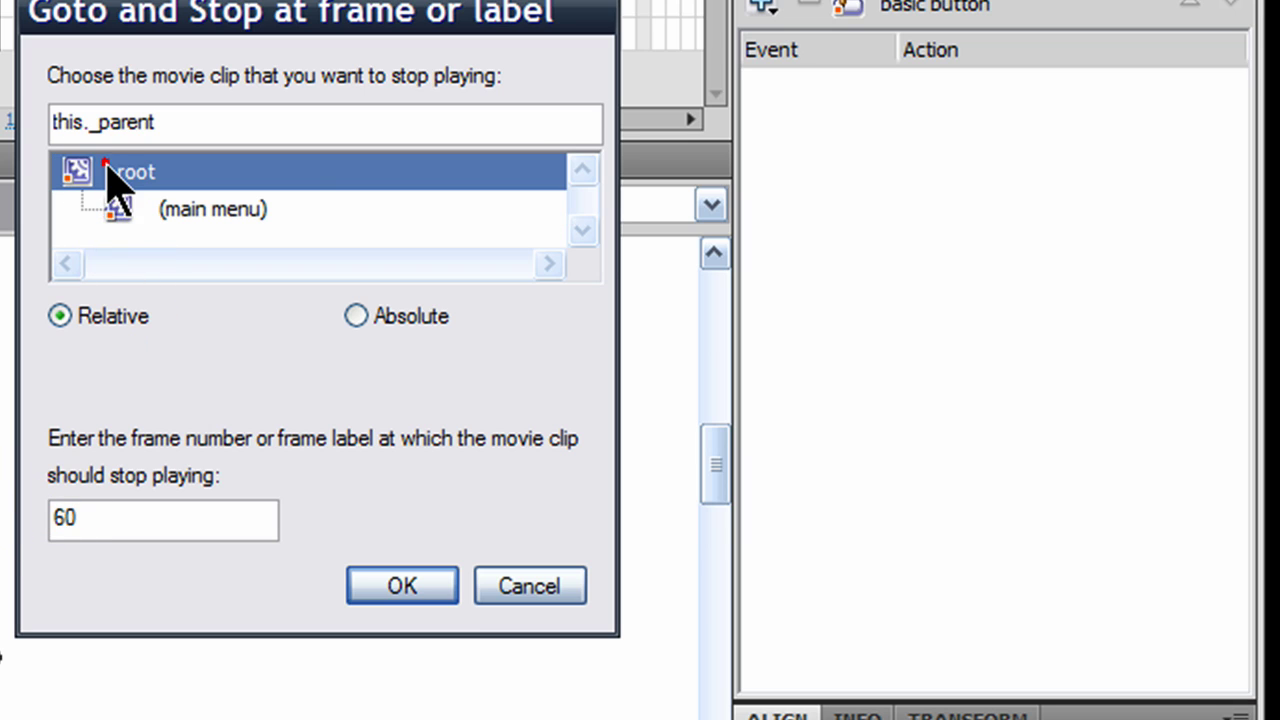
{"action": "left_click", "coordinate": [400, 586]}
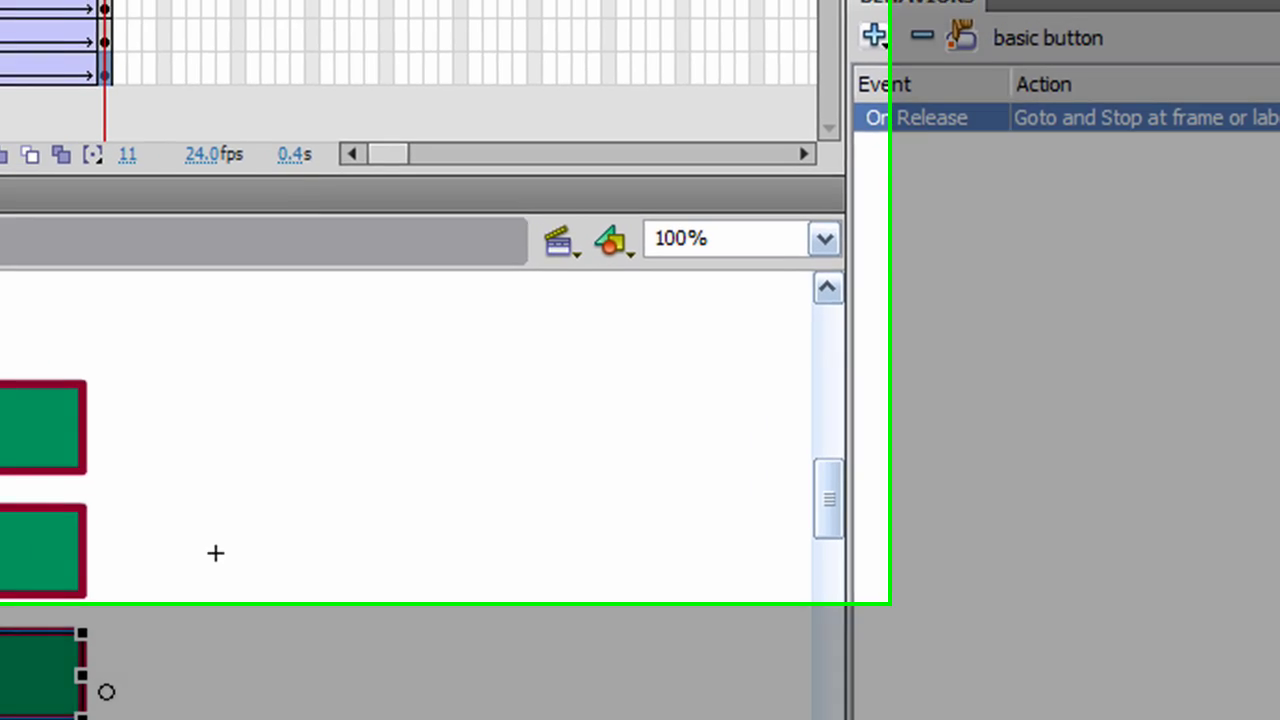
{"action": "left_click", "coordinate": [150, 368]}
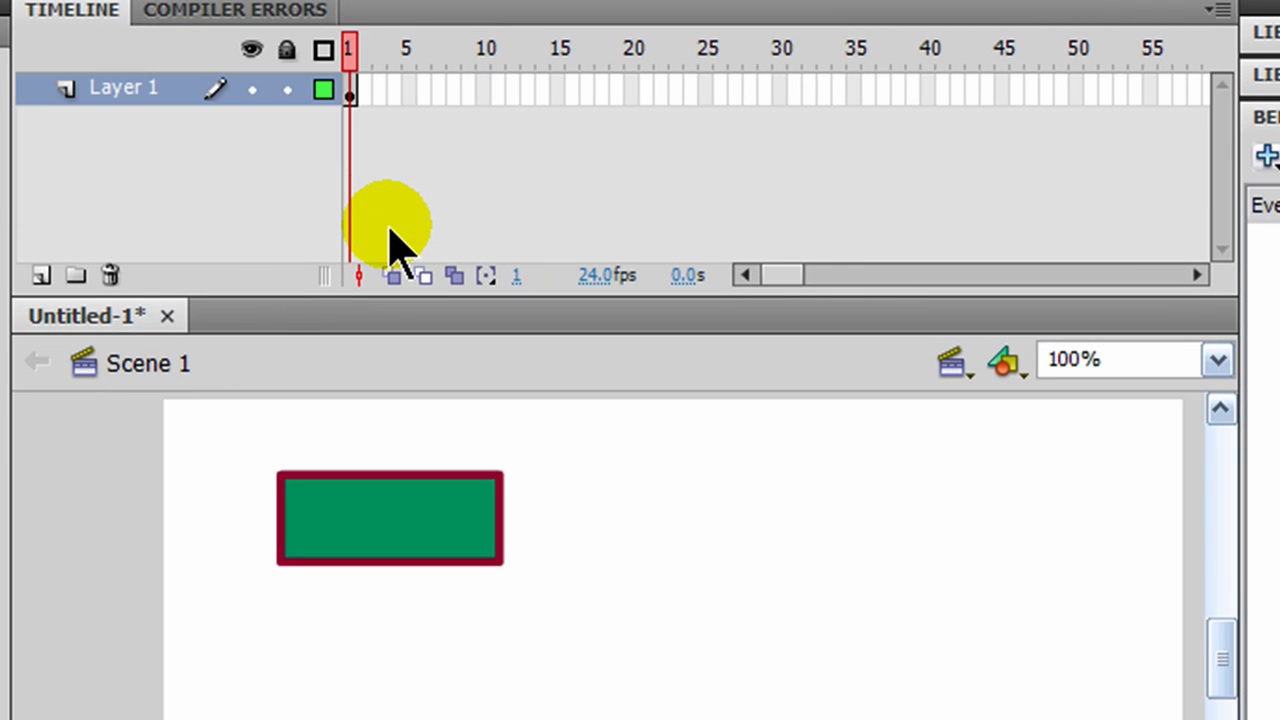
- Test the movie, then rename Scene 1's Layer 1 to 'main menu'
{"action": "key", "text": "ctrl+Return"}
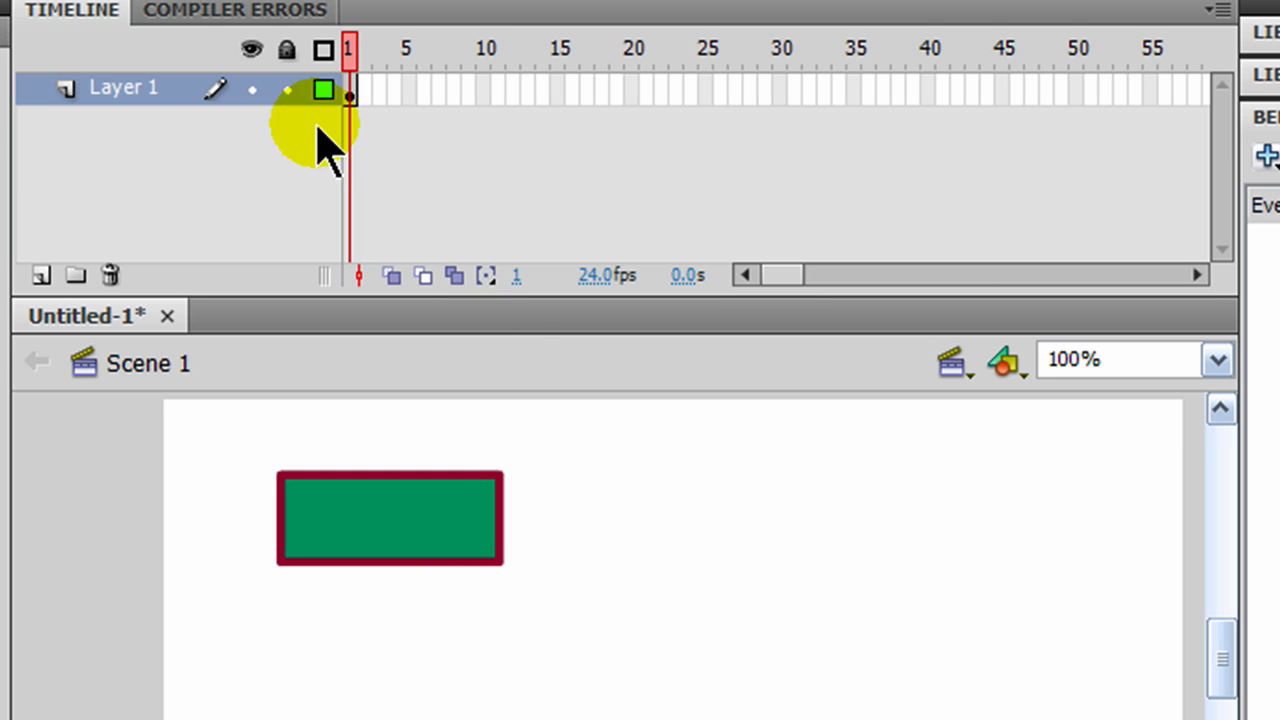
{"action": "left_click", "coordinate": [132, 100]}
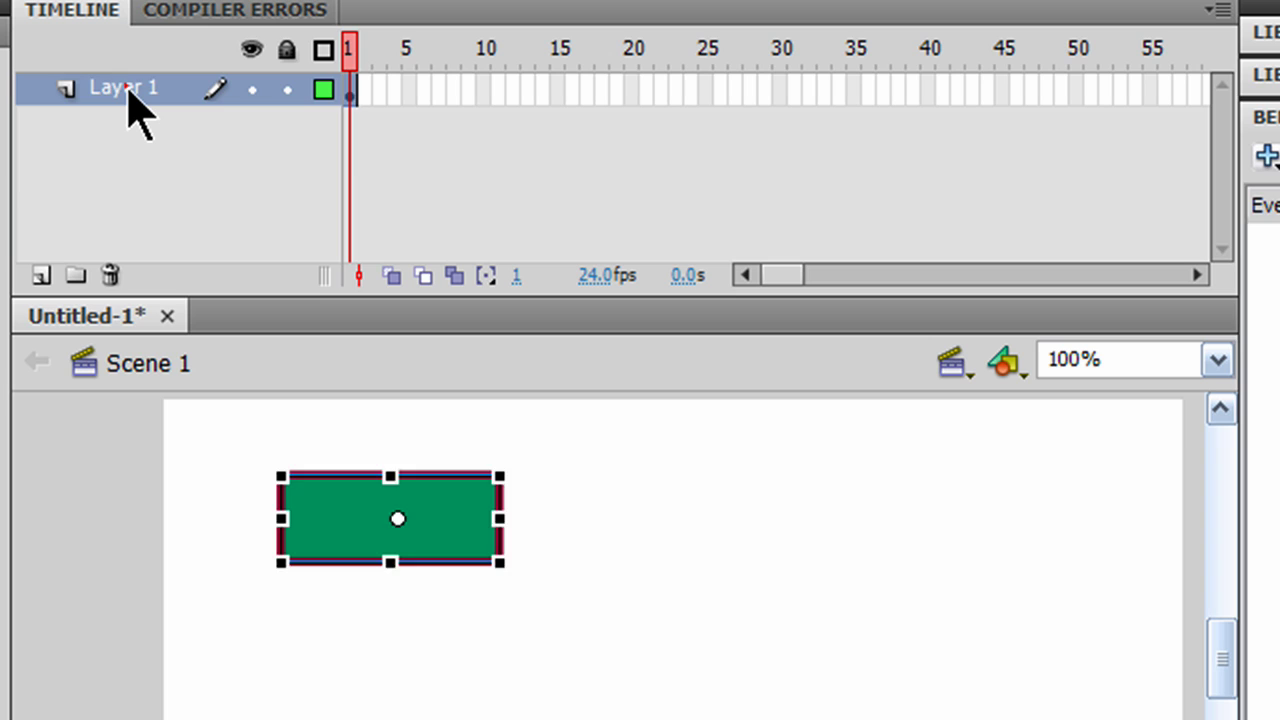
{"action": "right_click", "coordinate": [128, 92]}
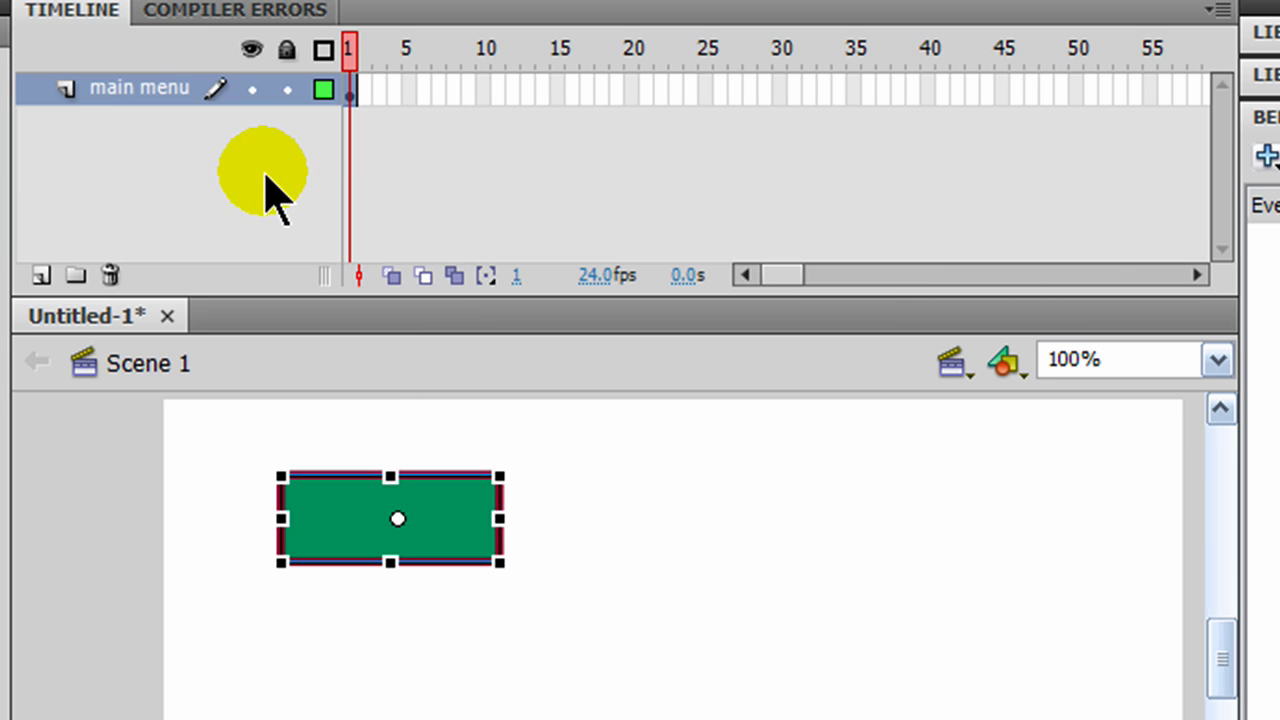
{"action": "left_click", "coordinate": [252, 182]}
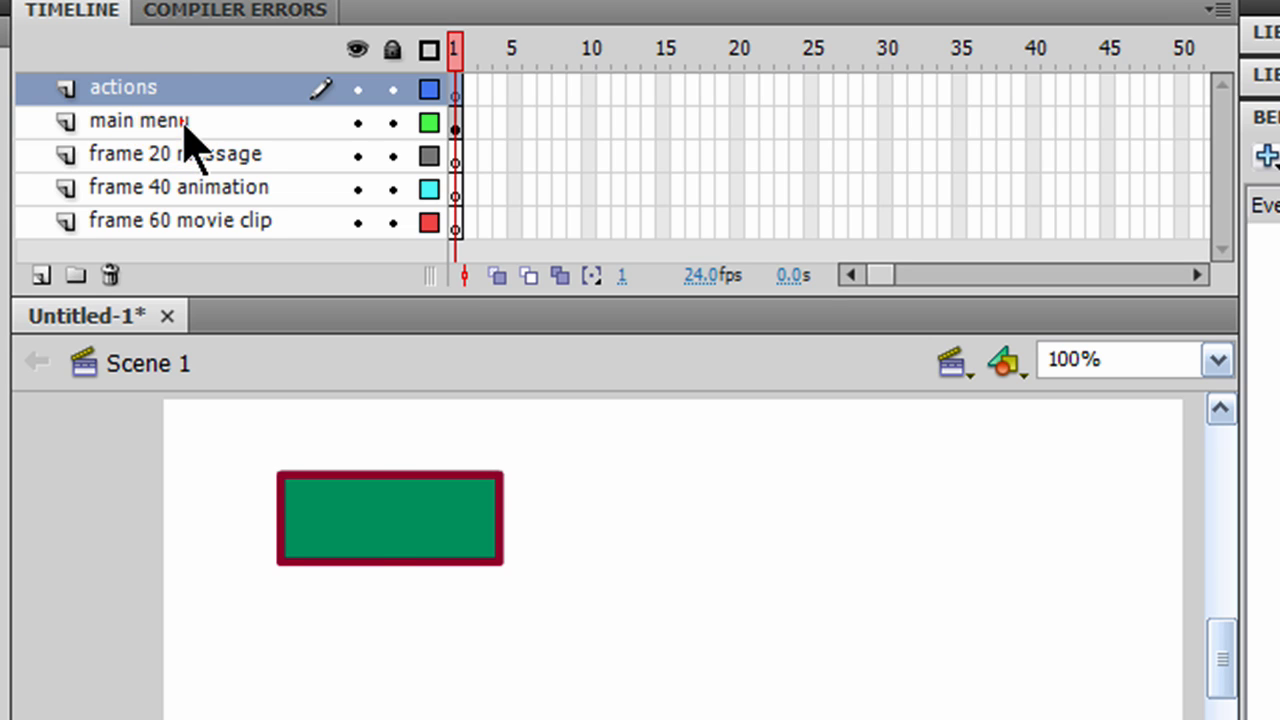
- Add the actions, frame 20 message, frame 40 animation and frame 60 movie clip layers
{"action": "left_click", "coordinate": [183, 122]}
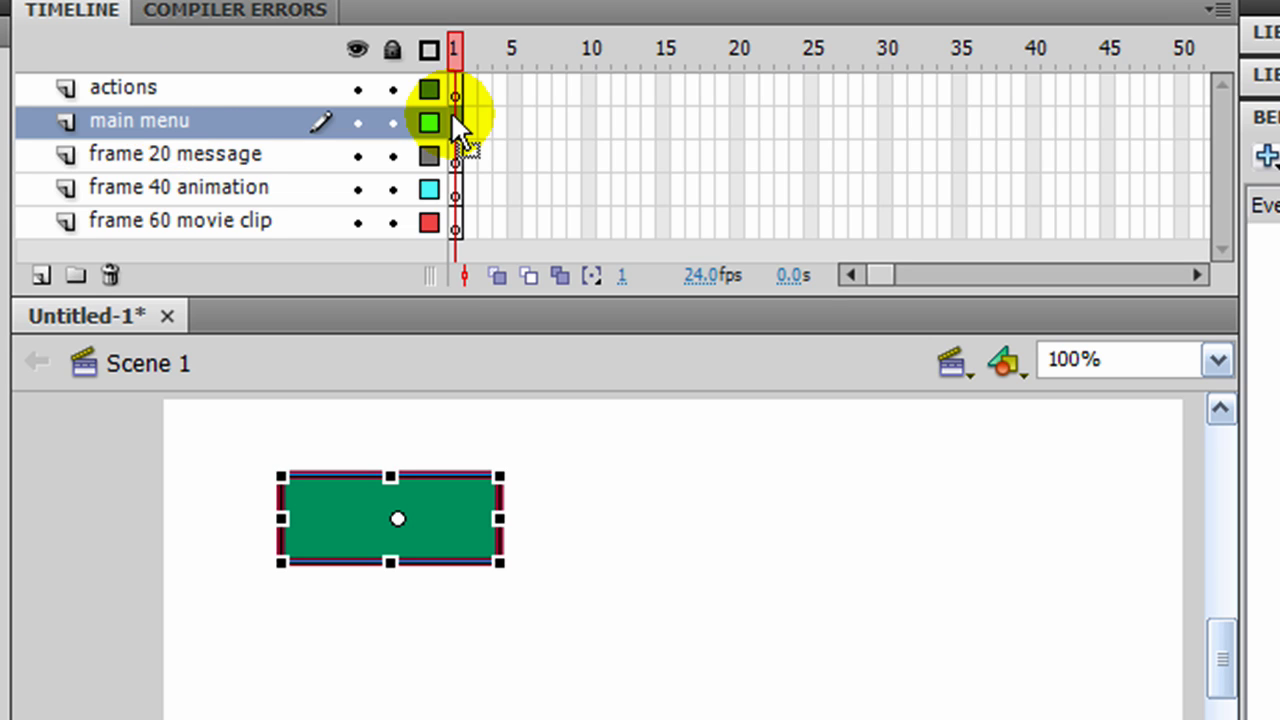
{"action": "left_click", "coordinate": [135, 157]}
{"action": "left_click", "coordinate": [178, 190]}
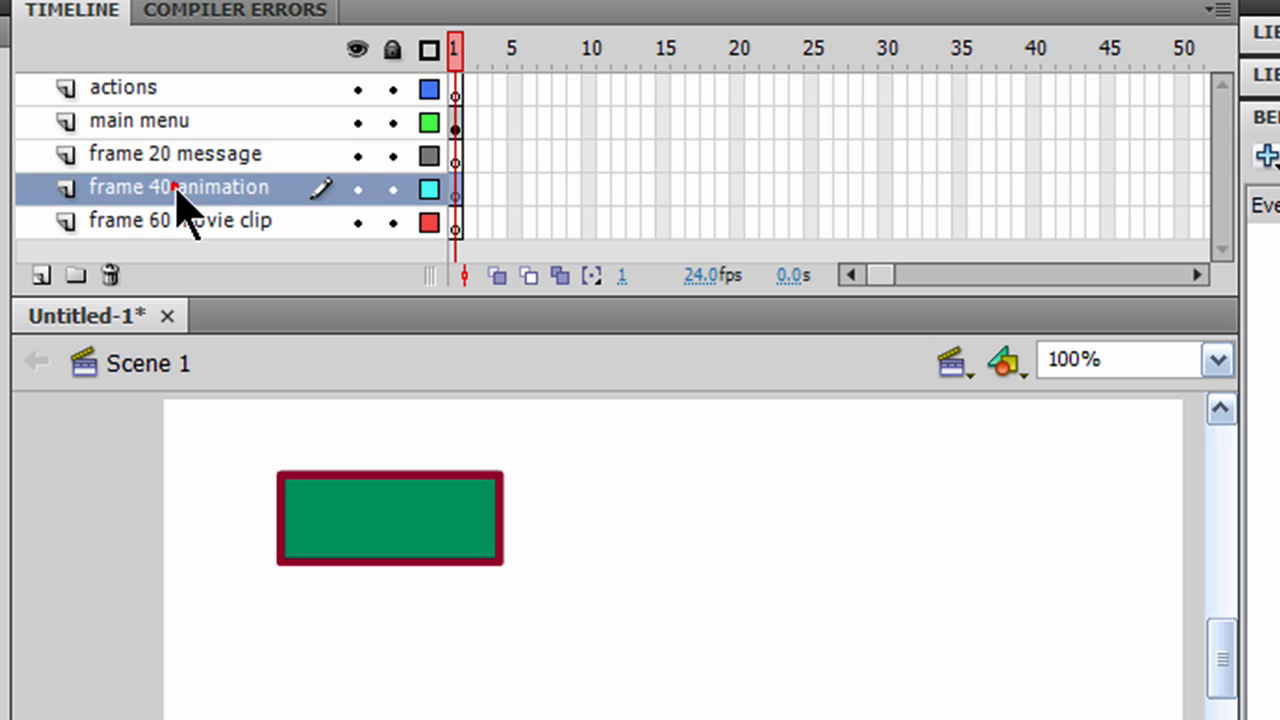
{"action": "left_click", "coordinate": [180, 224]}
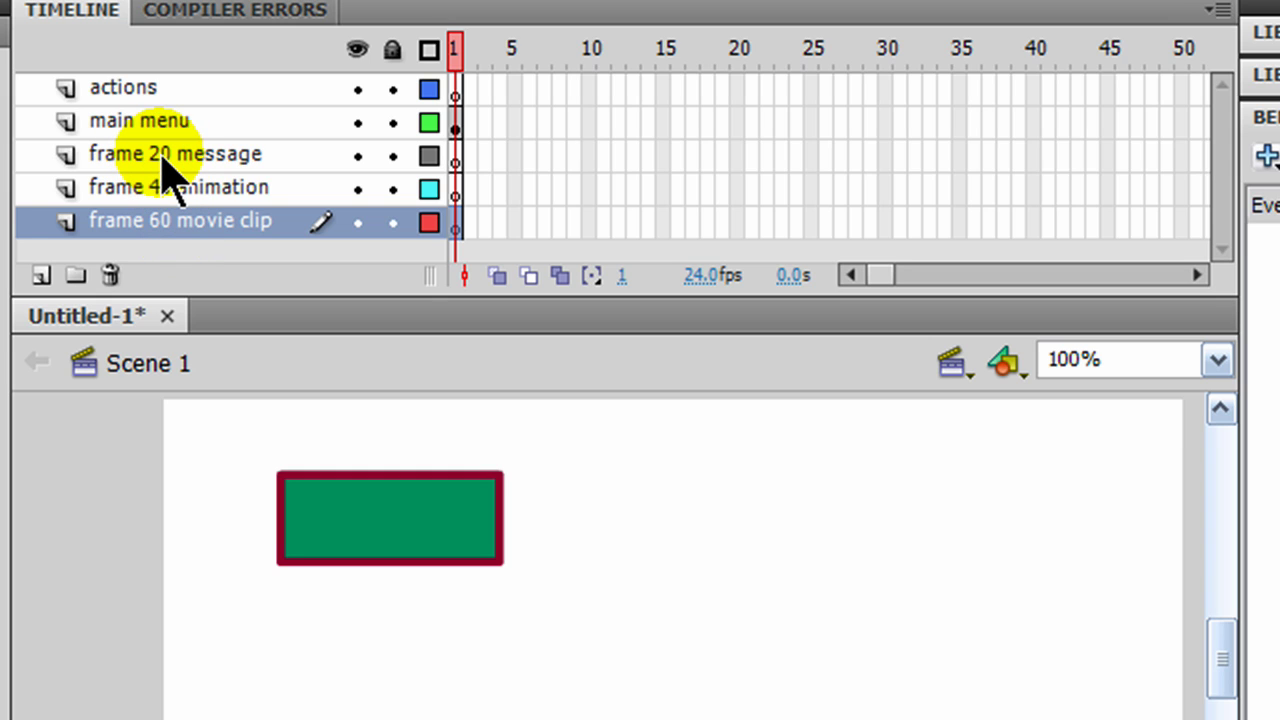
- Add a frame-20 keyframe on frame 20 message reading 'You are on frame 20!' and test the movie
{"action": "left_click", "coordinate": [738, 165]}
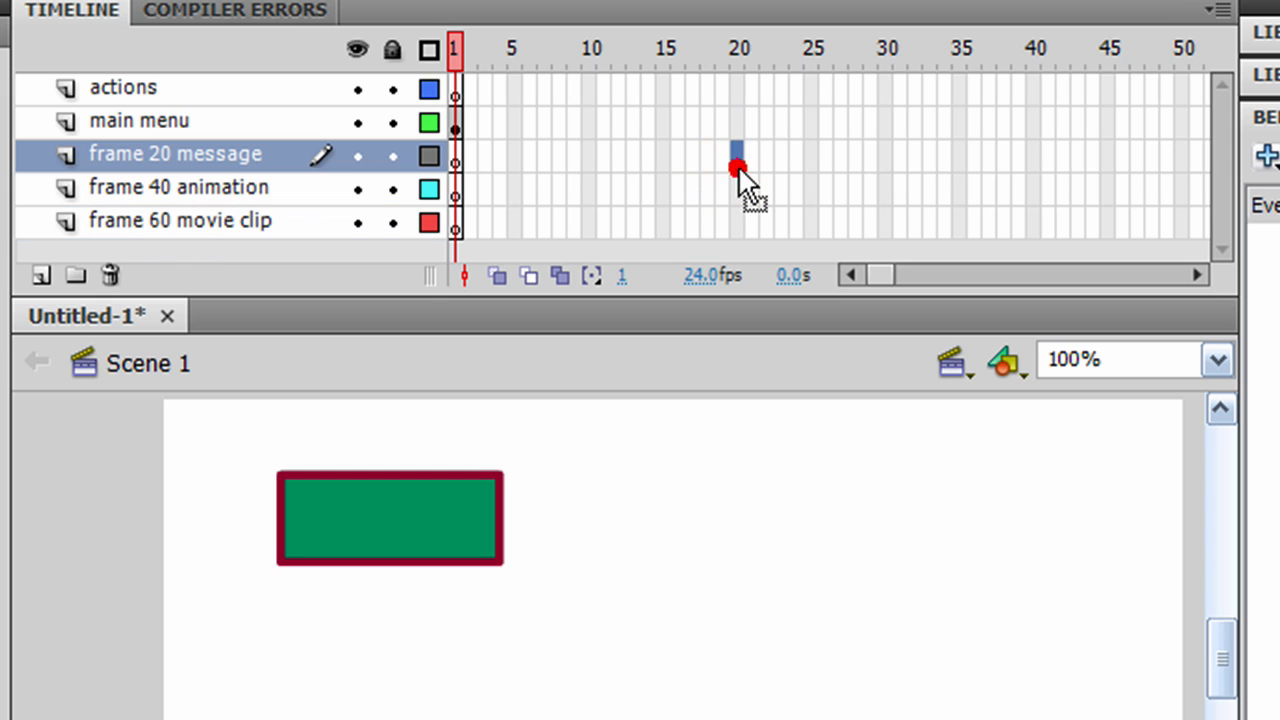
{"action": "key", "text": "F6"}
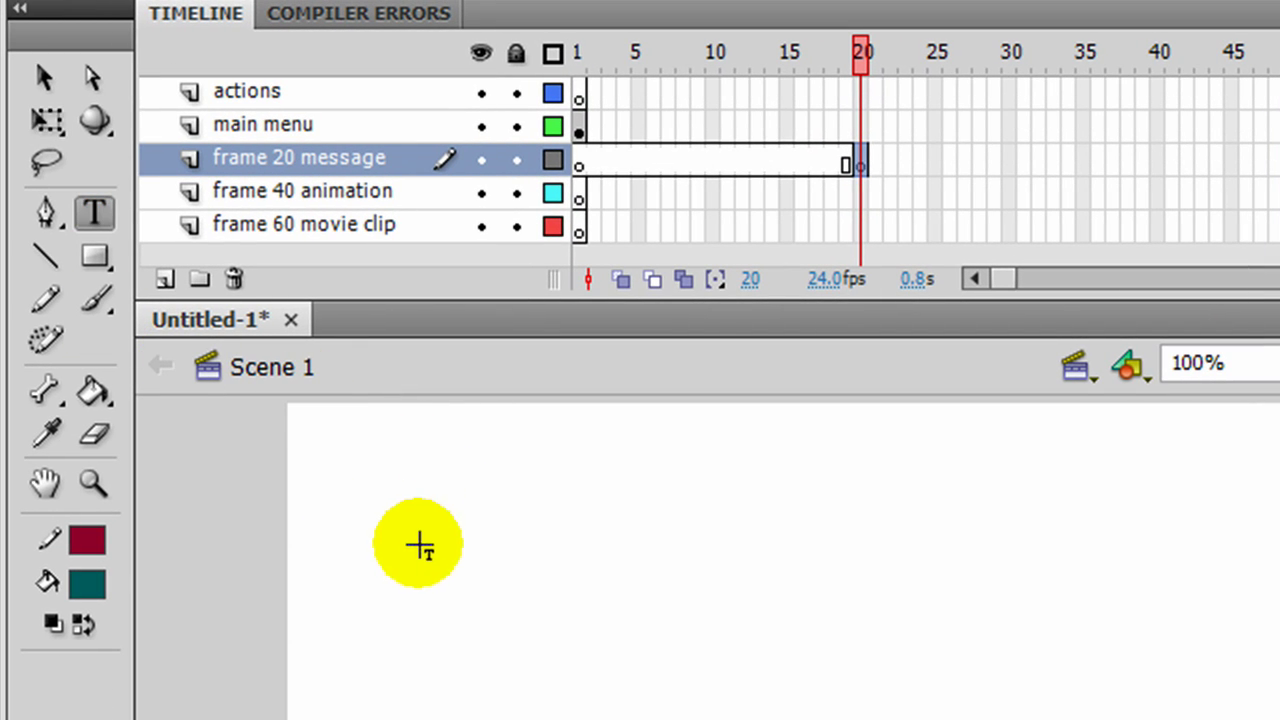
{"action": "left_click", "coordinate": [414, 523]}
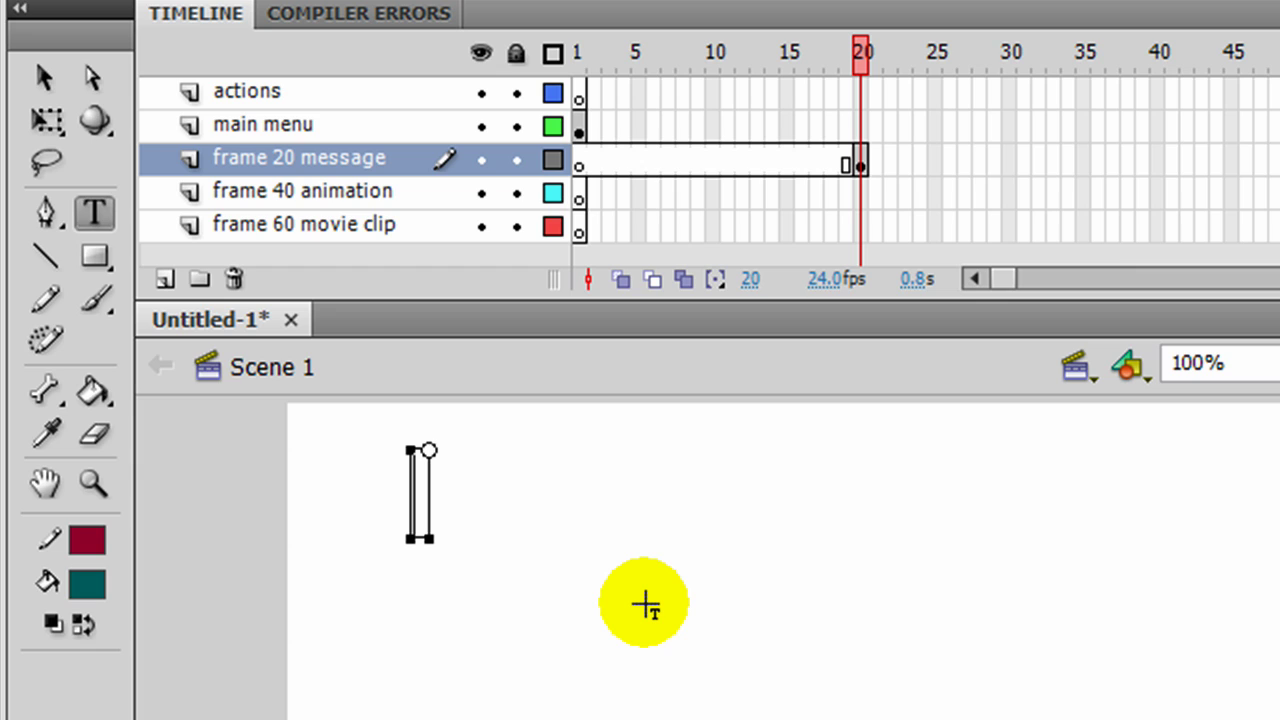
{"action": "type", "text": "You are on fram"}
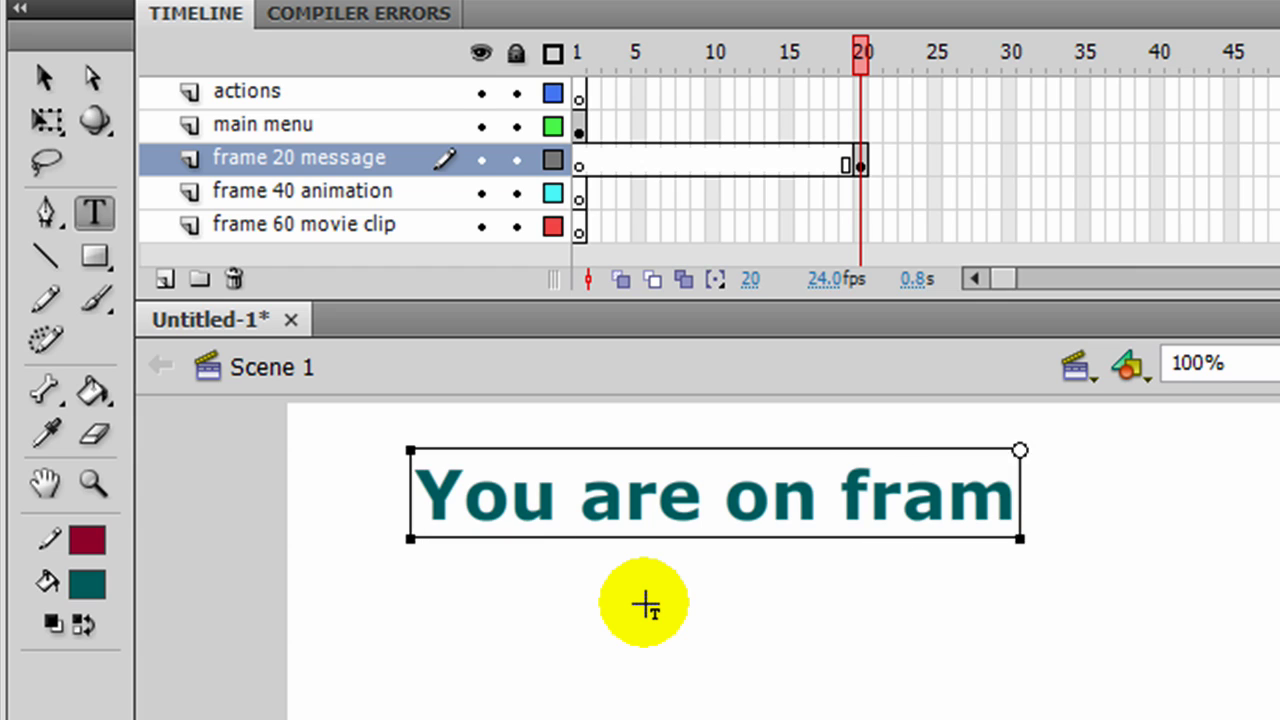
{"action": "type", "text": "e 20!"}
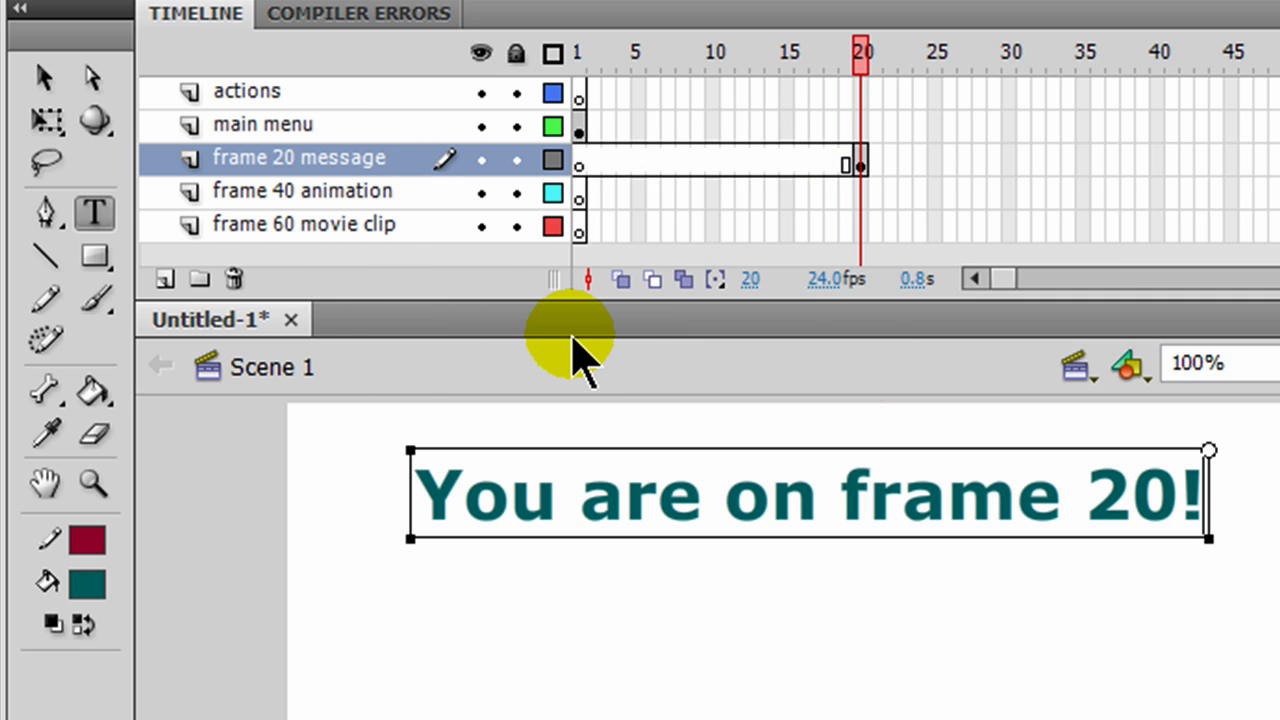
{"action": "key", "text": "ctrl+Return"}
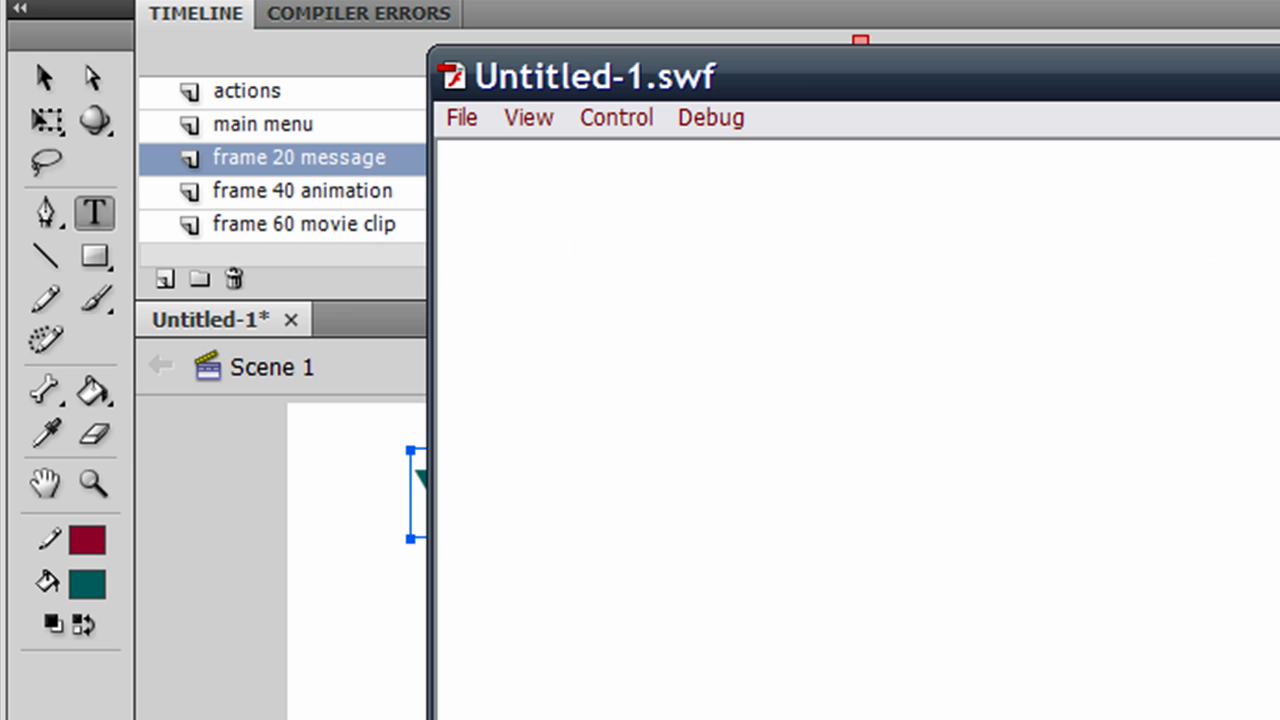
- Close the Untitled-1.swf test window with Ctrl+W
{"action": "key", "text": "ctrl+w"}
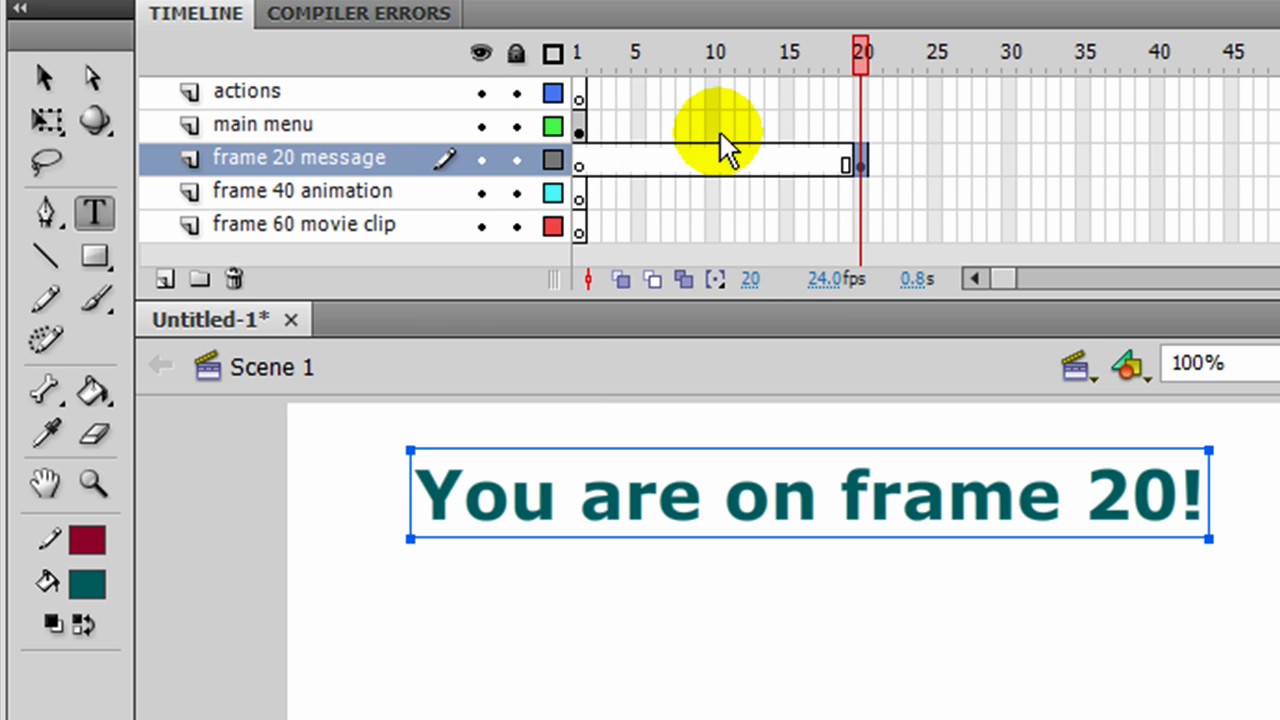
- Insert a blank keyframe at frame 20 of the actions layer and give it a stop() script
{"action": "left_click_drag", "start_coordinate": [862, 164], "coordinate": [560, 206]}
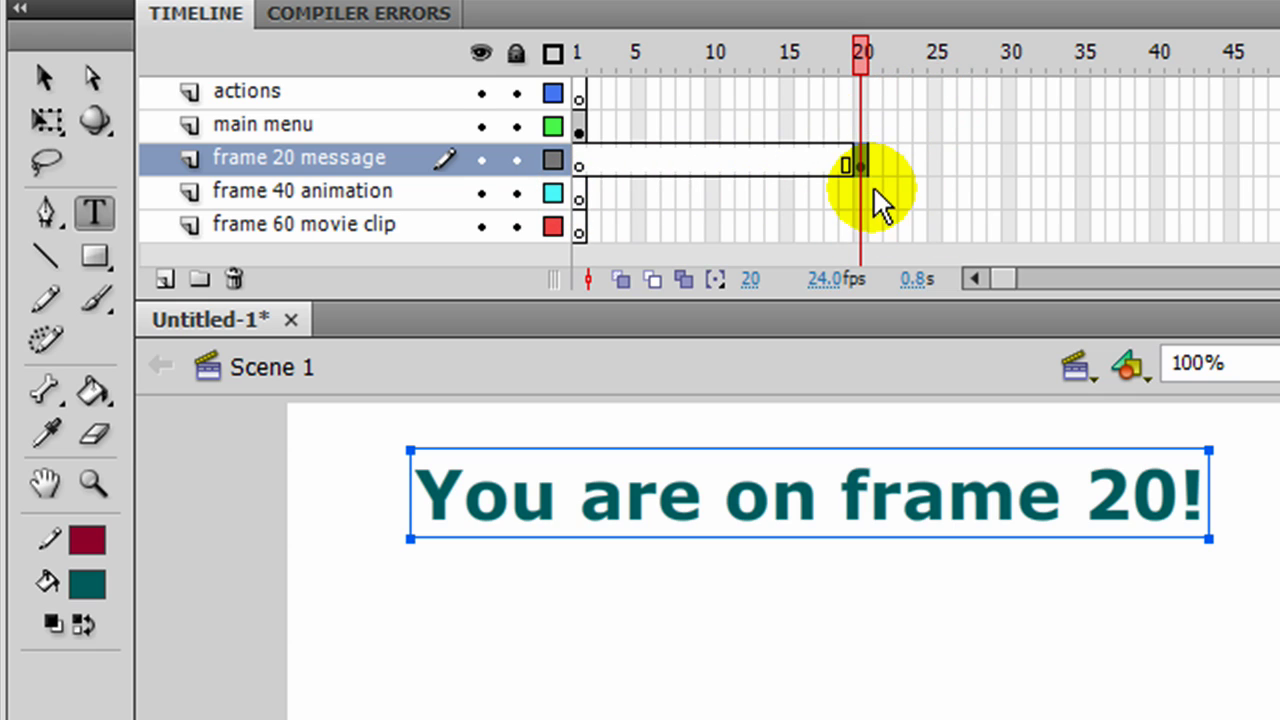
{"action": "left_click", "coordinate": [871, 109]}
{"action": "left_click", "coordinate": [864, 165]}
{"action": "right_click", "coordinate": [863, 160]}
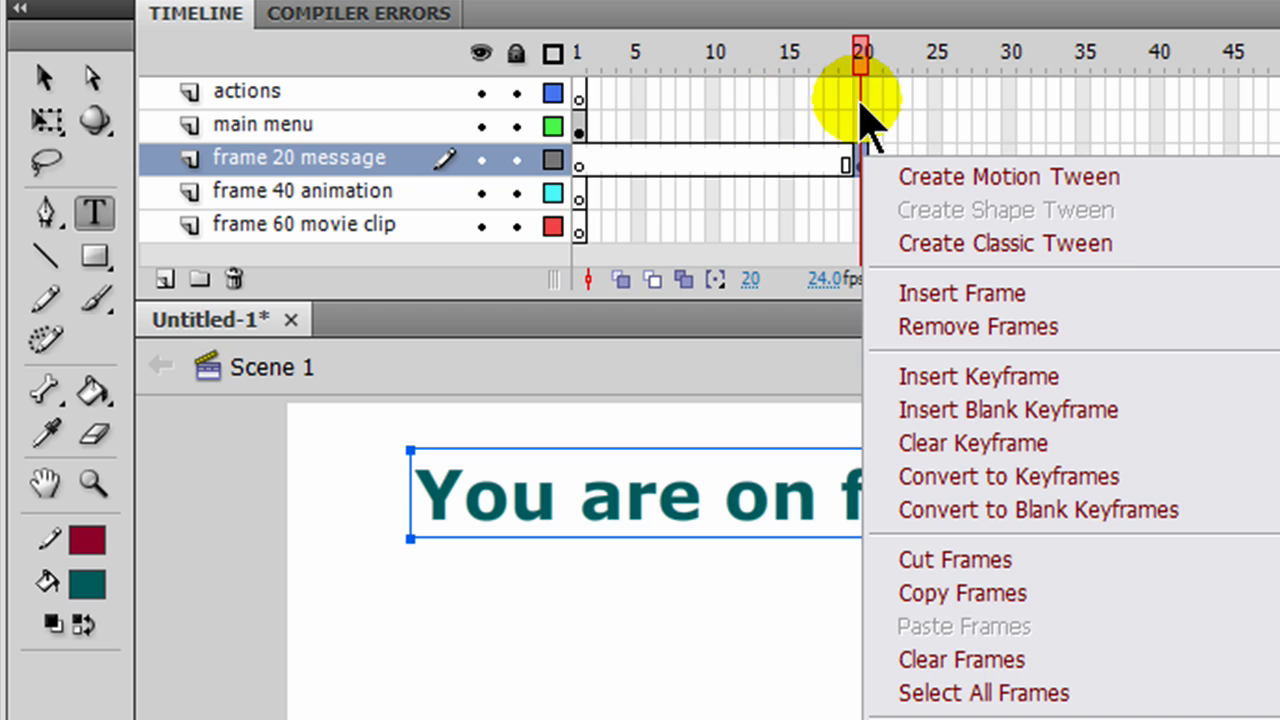
{"action": "left_click", "coordinate": [861, 89]}
{"action": "left_click", "coordinate": [861, 89]}
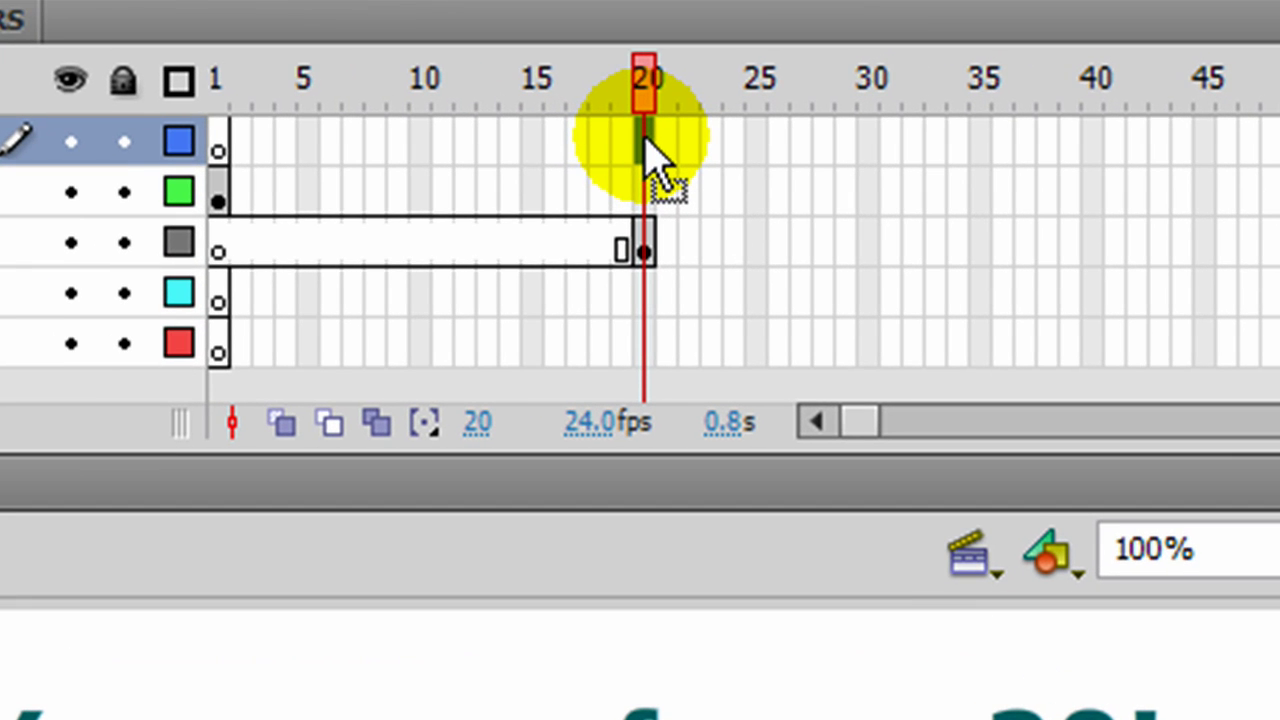
{"action": "key", "text": "F7"}
{"action": "right_click", "coordinate": [646, 142]}
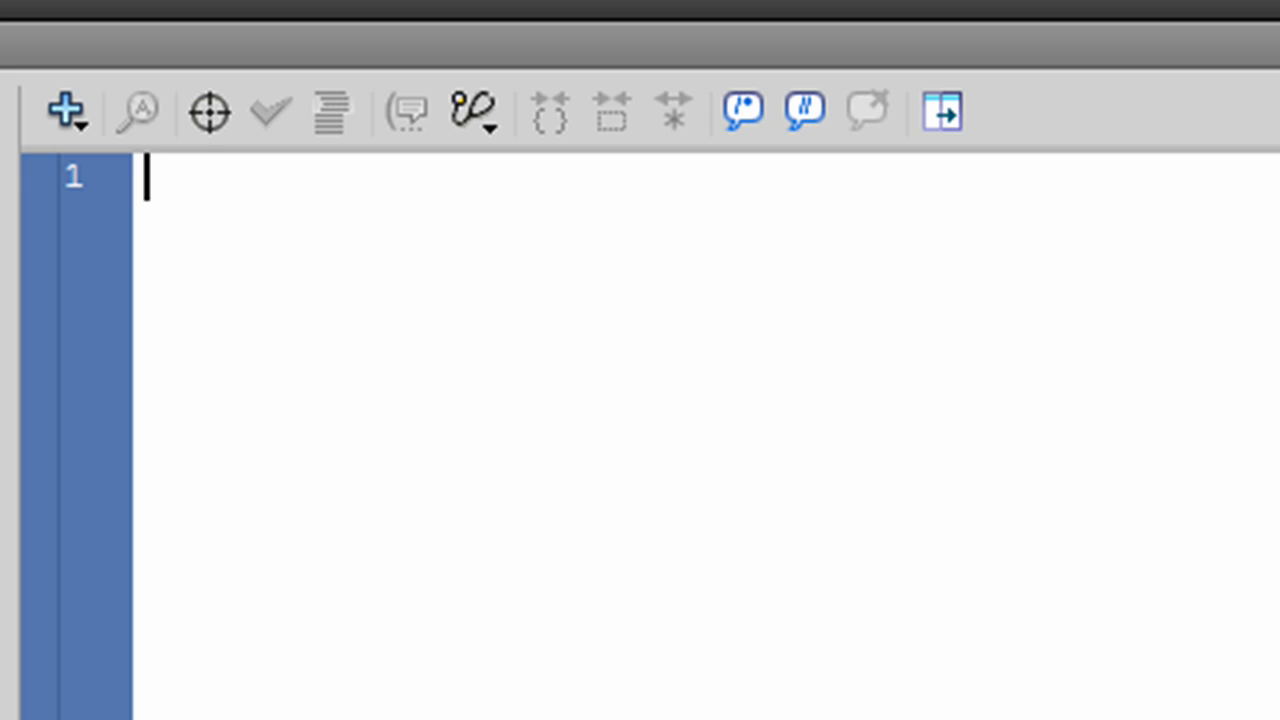
{"action": "type", "text": "stip"}
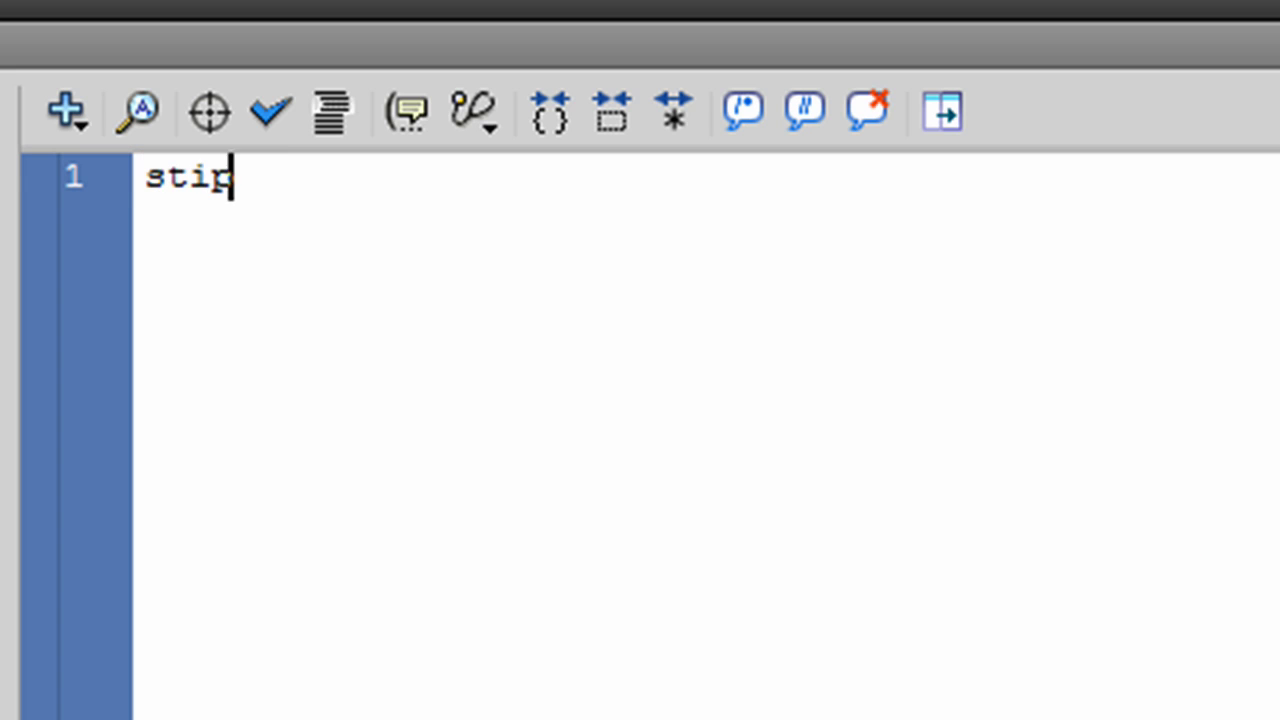
{"action": "key", "text": "BackSpace"}
{"action": "key", "text": "BackSpace"}
{"action": "type", "text": "op()"}
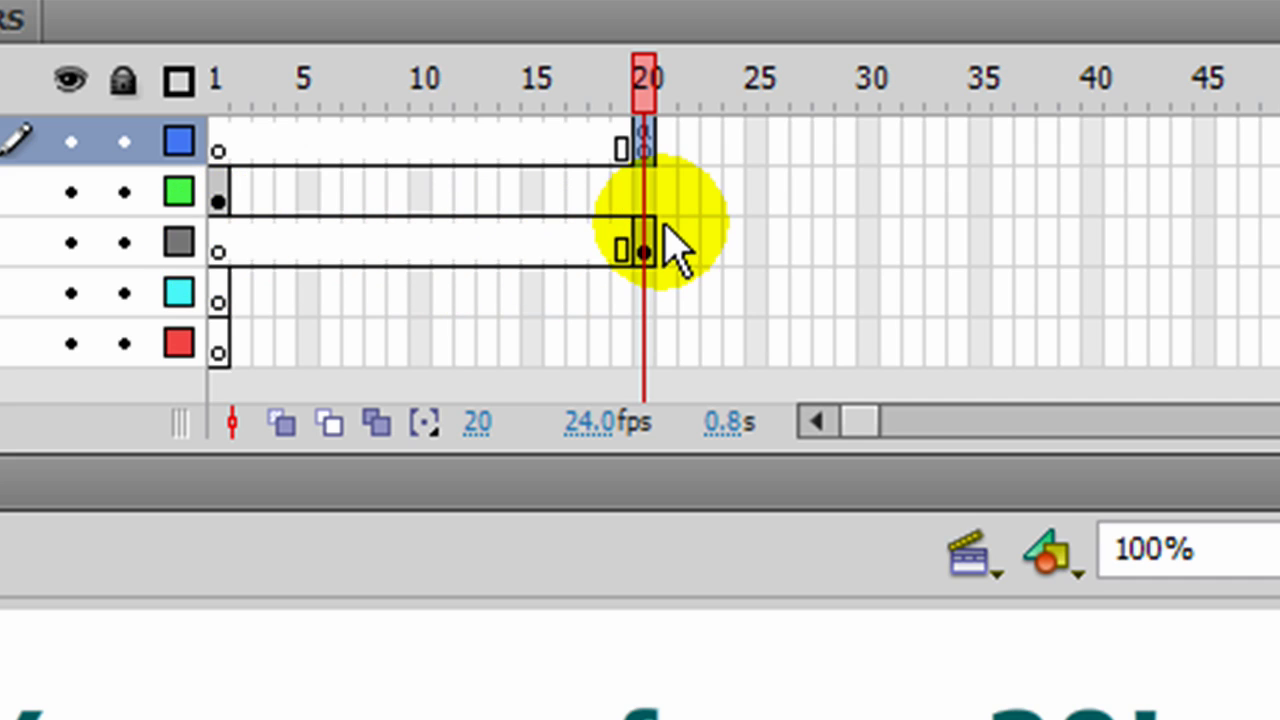
- Add a stop(); script to frame 1 of the actions layer
{"action": "left_click", "coordinate": [220, 150]}
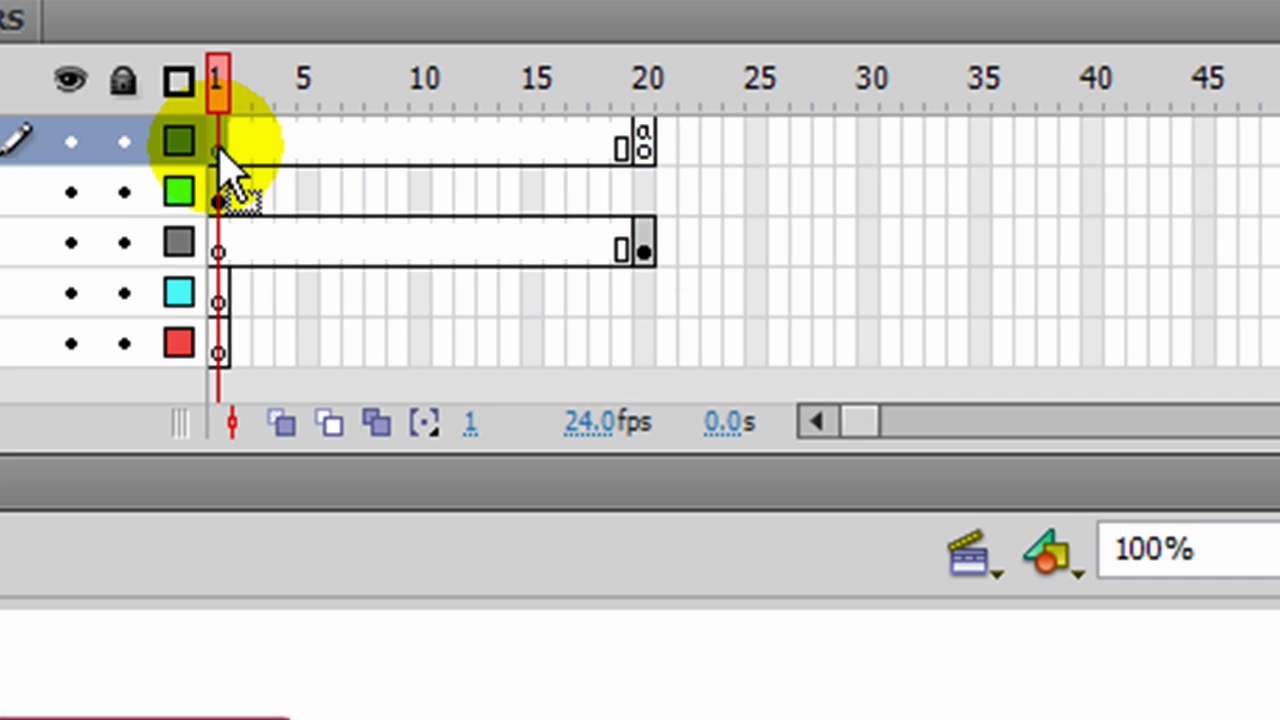
{"action": "right_click", "coordinate": [220, 150]}
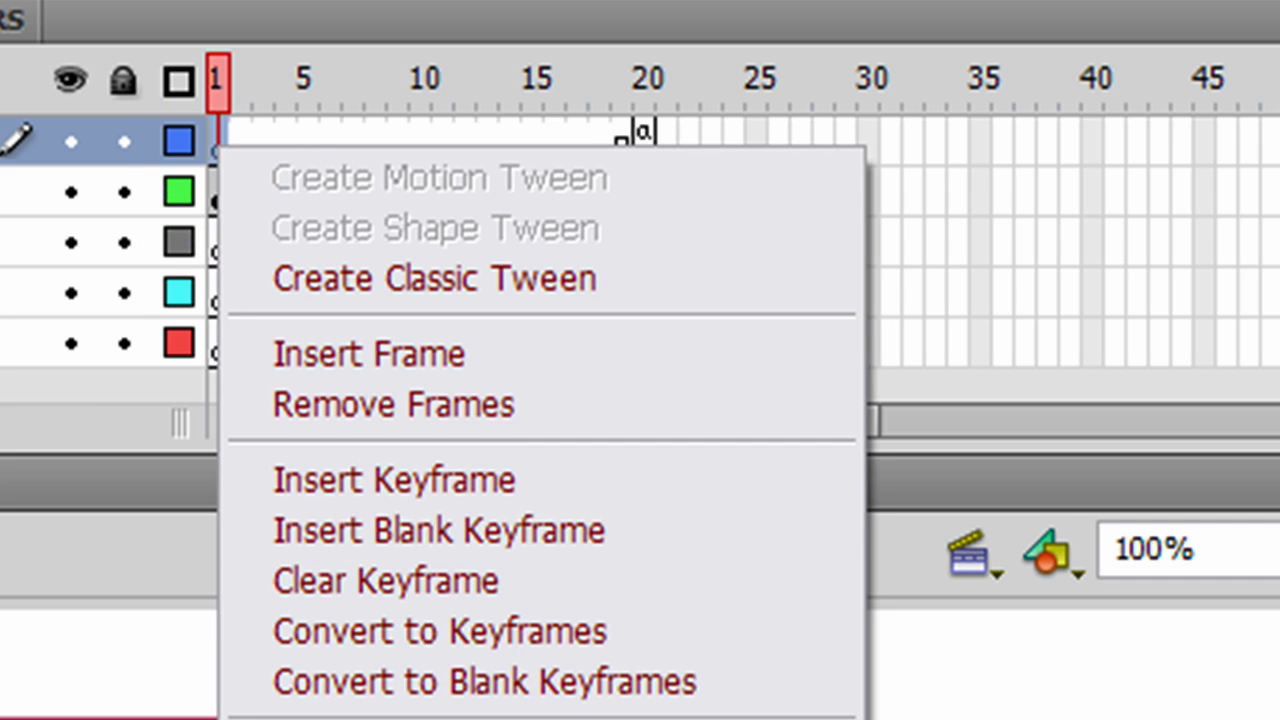
{"action": "key", "text": "F9"}
{"action": "type", "text": "stop();"}
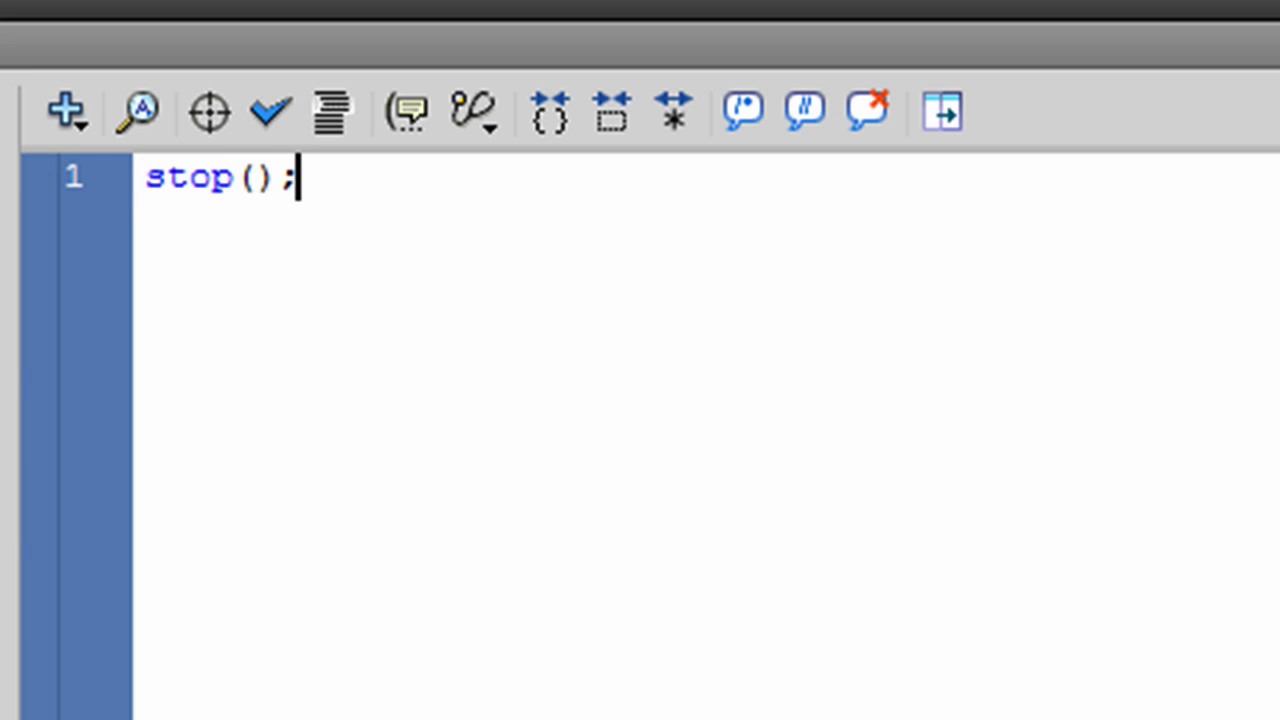
{"action": "key", "text": "F9"}
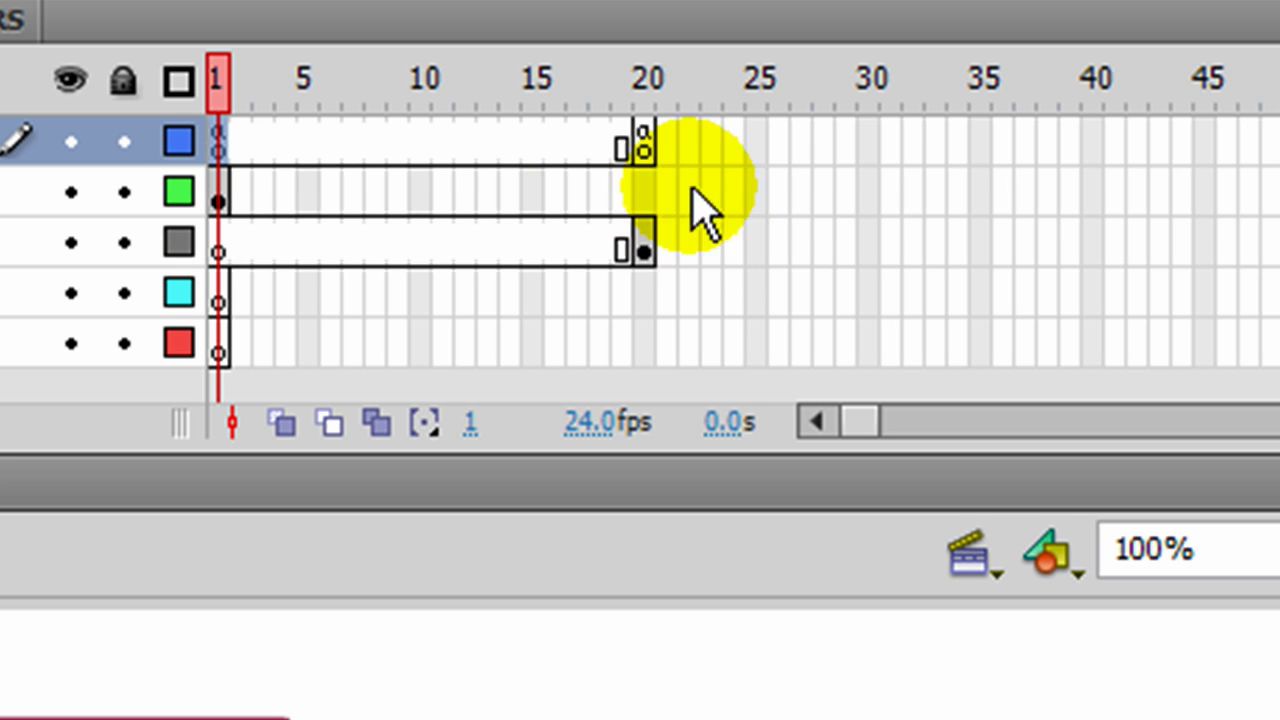
{"action": "key", "text": "ctrl+Return"}
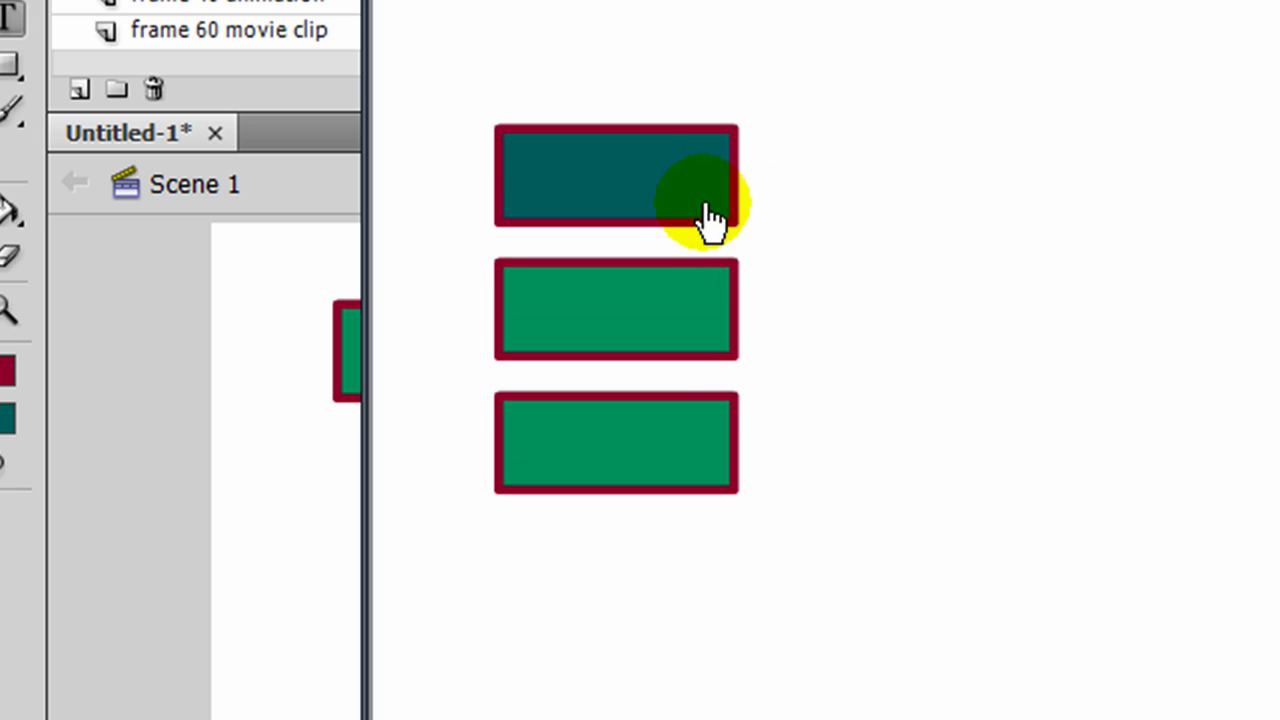
{"action": "left_click", "coordinate": [618, 202]}
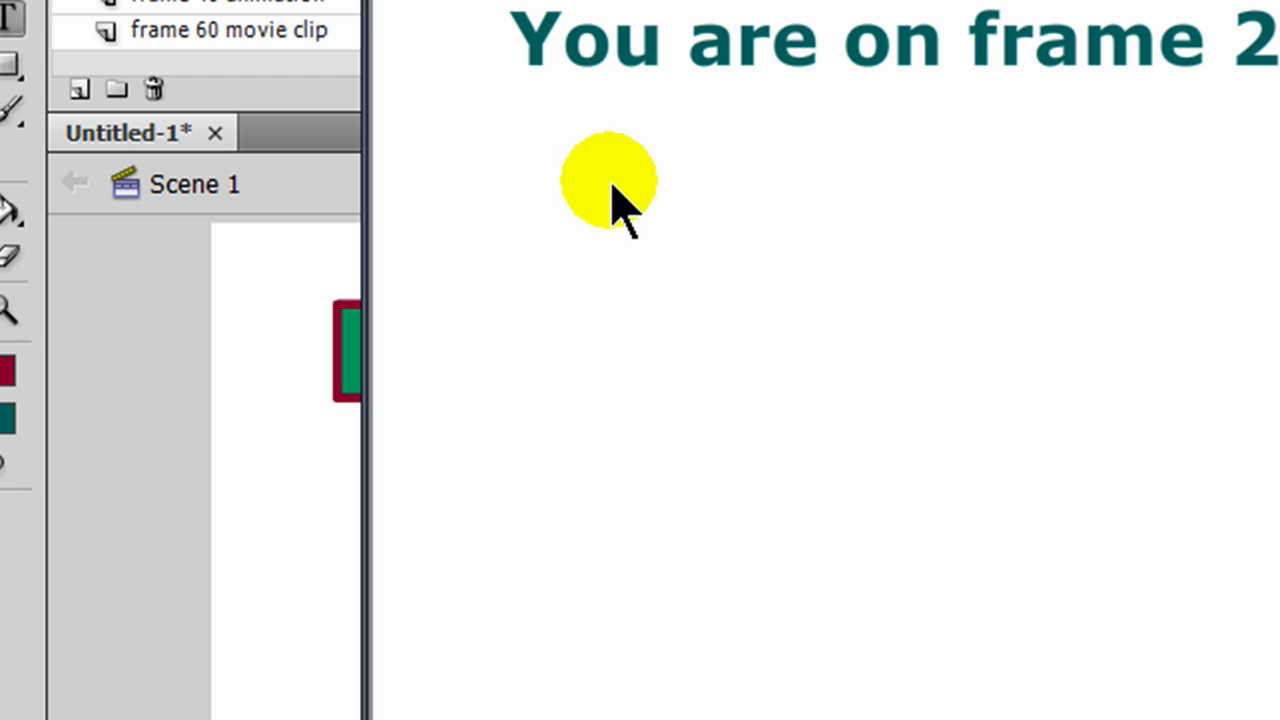
{"action": "left_click", "coordinate": [1275, 5]}
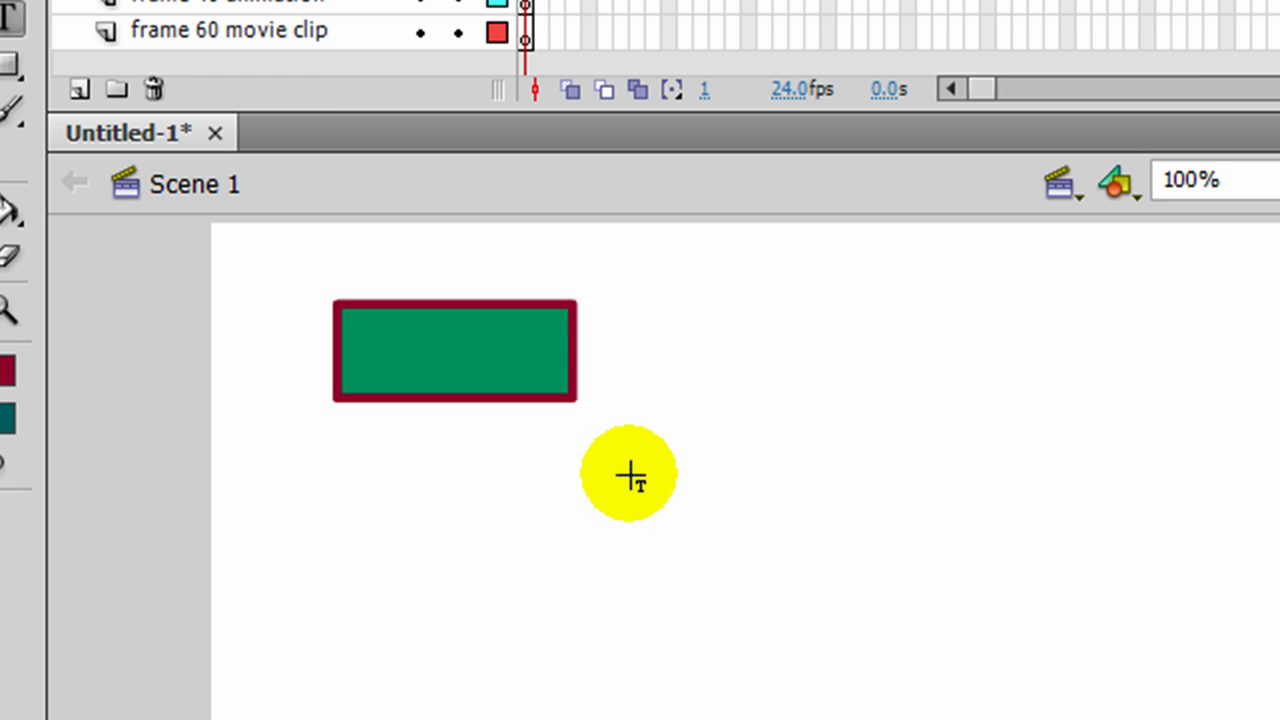